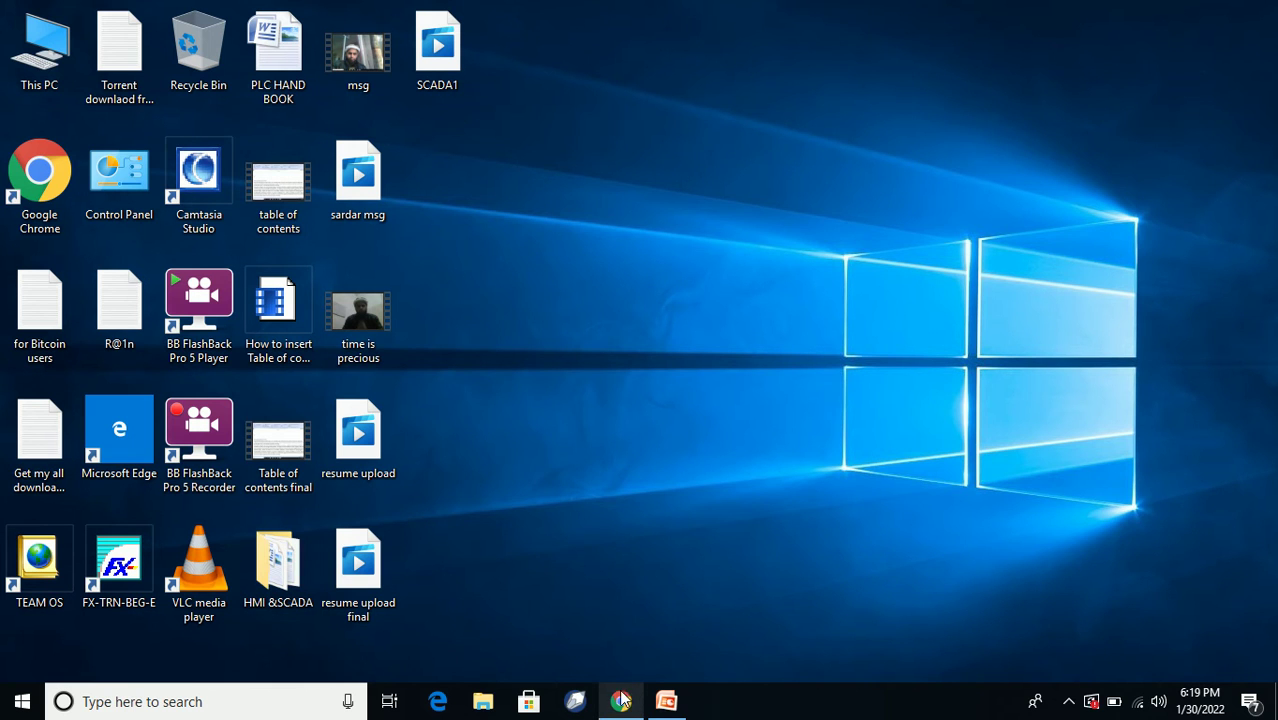
Restore the Chrome window, zoom the YouTube page in and back out, and start signing in.
{"action": "mouse_move", "coordinate": [628, 700]}
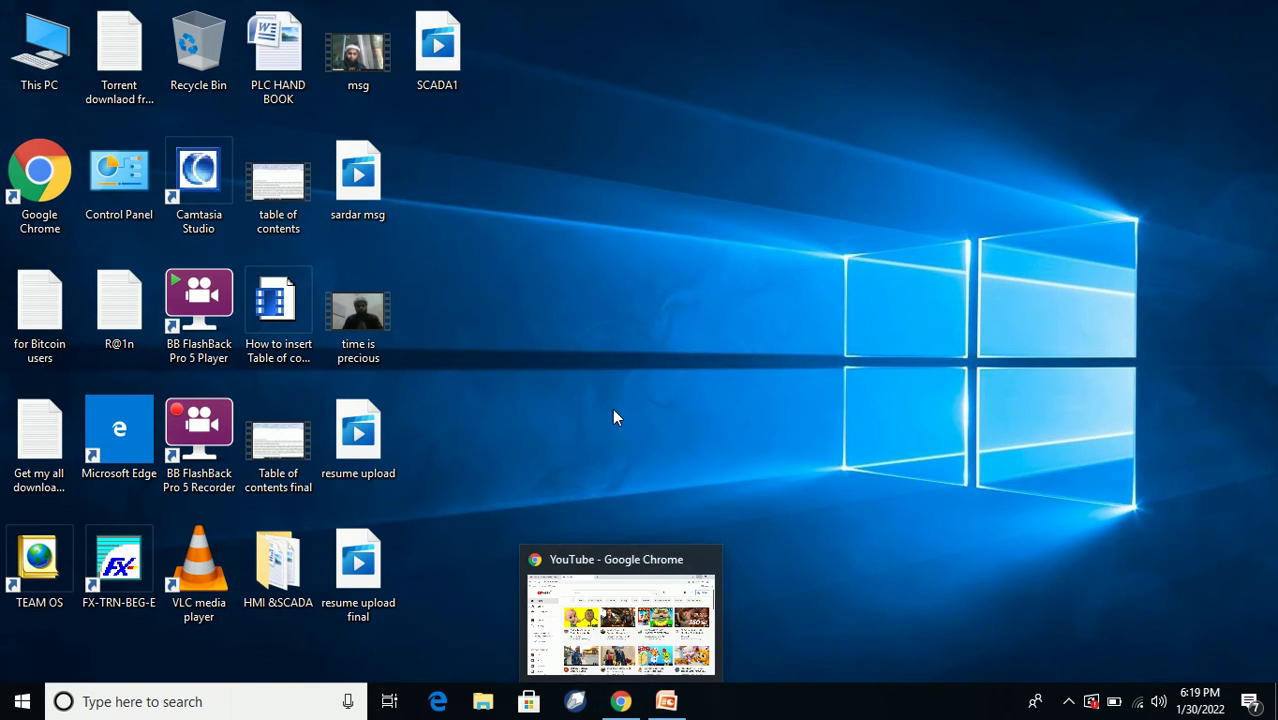
{"action": "left_click", "coordinate": [622, 701]}
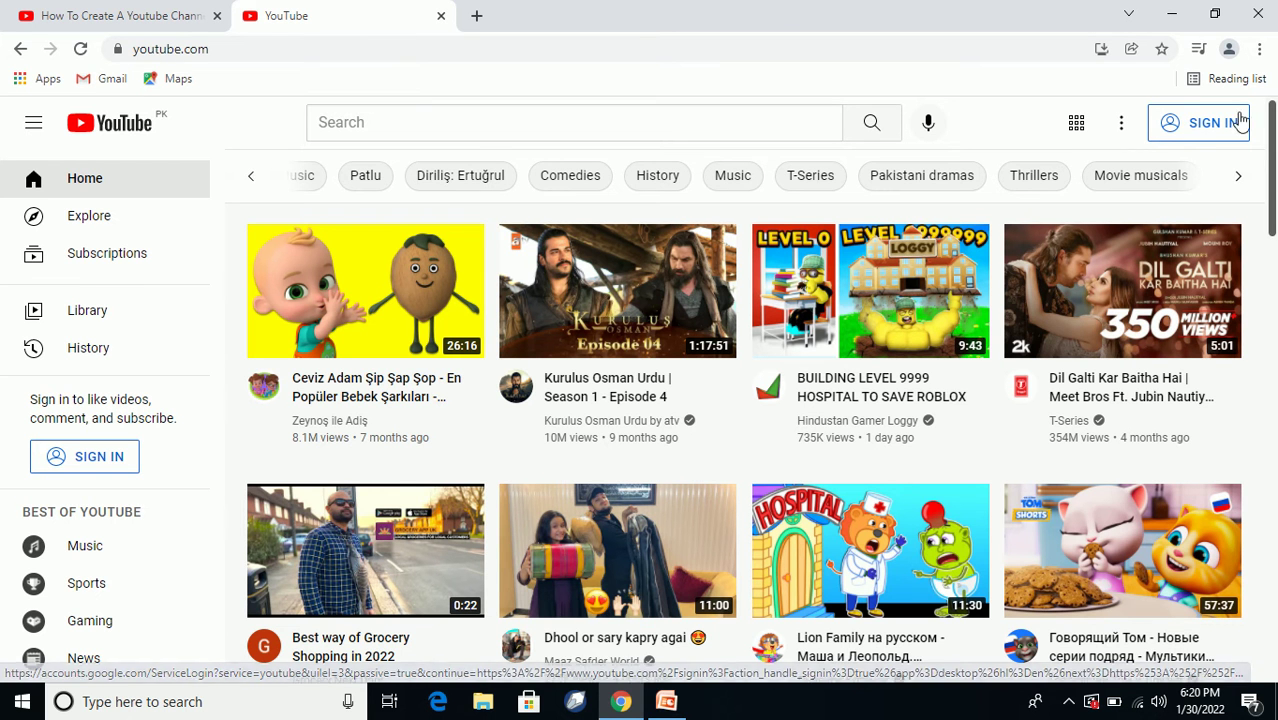
{"action": "key", "text": "ctrl+plus"}
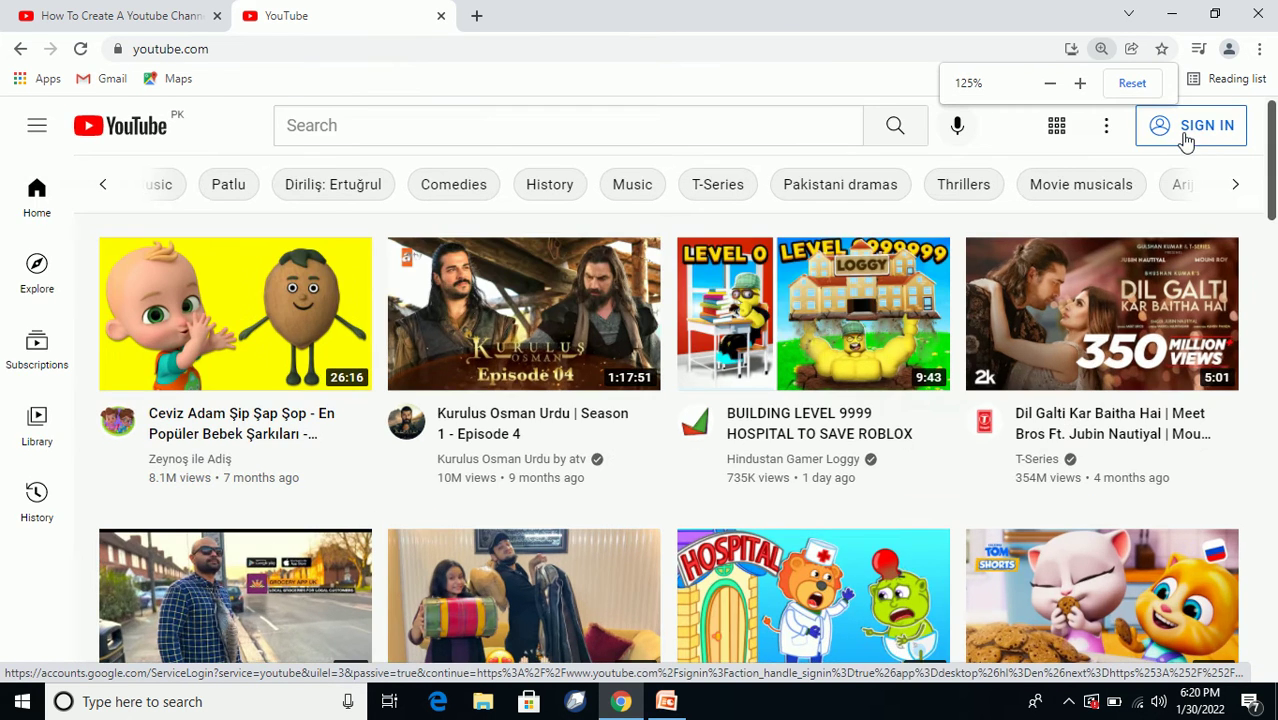
{"action": "key", "text": "ctrl+plus"}
{"action": "key", "text": "ctrl+plus"}
{"action": "key", "text": "ctrl+plus"}
{"action": "key", "text": "ctrl+plus"}
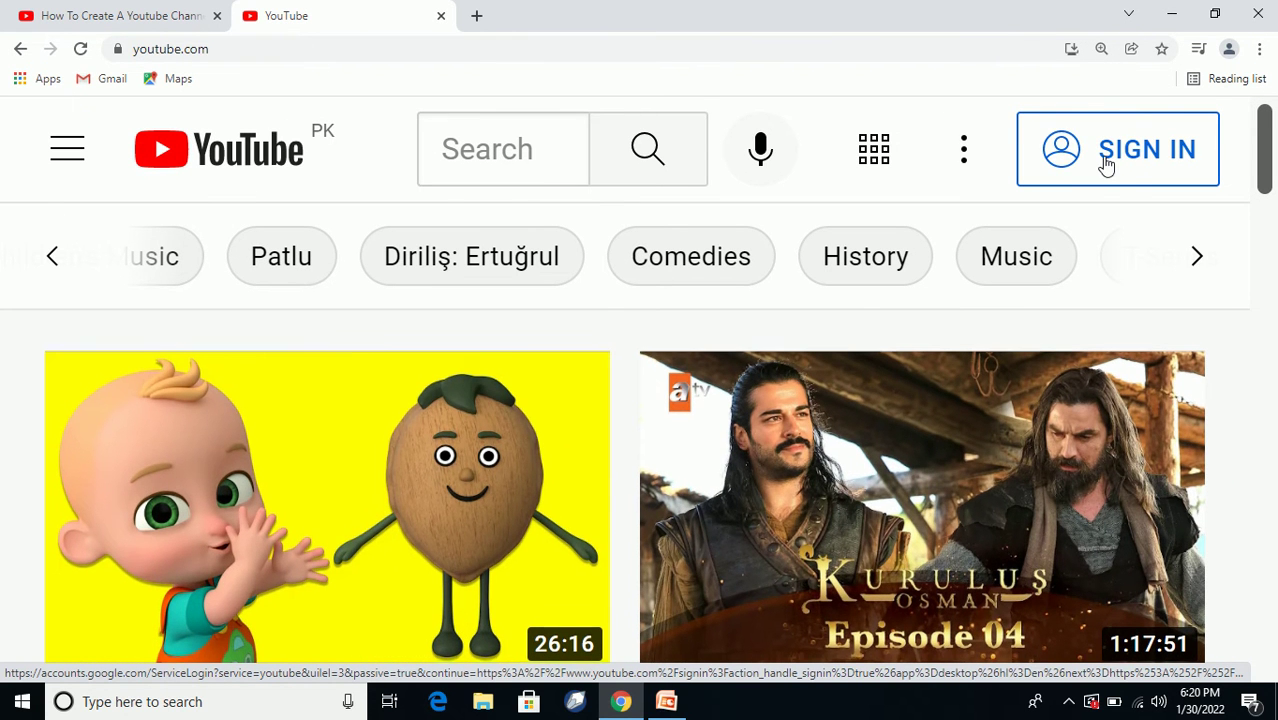
{"action": "key", "text": "ctrl+minus"}
{"action": "key", "text": "ctrl+minus"}
{"action": "key", "text": "ctrl+minus"}
{"action": "key", "text": "ctrl+minus"}
{"action": "key", "text": "ctrl+minus"}
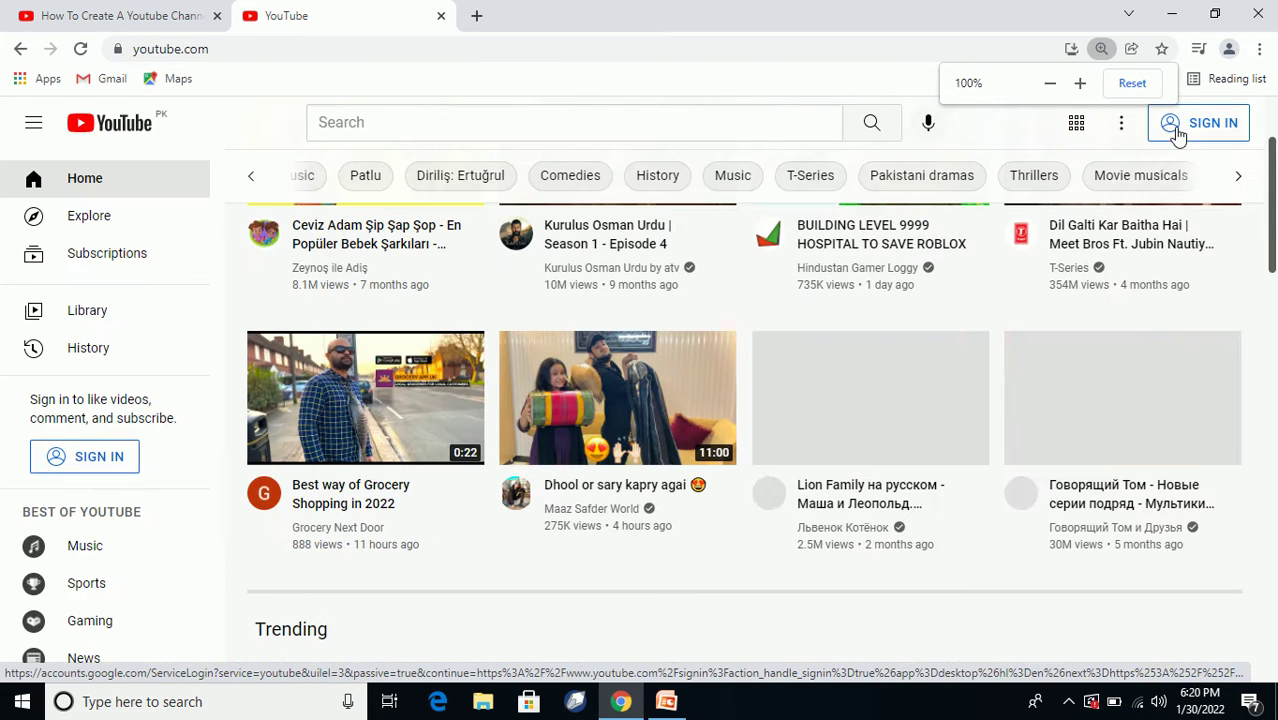
{"action": "left_click", "coordinate": [1178, 135]}
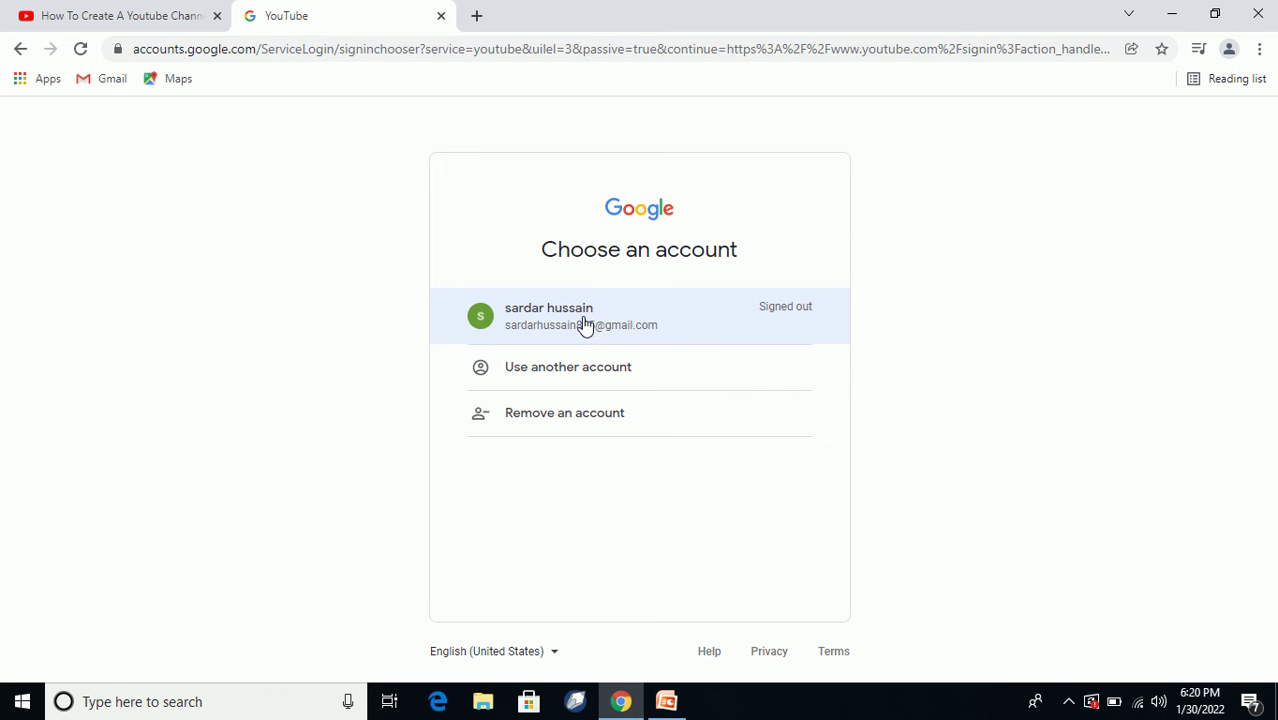
Sign in with the saved Google account and confirm its recovery details.
{"action": "left_click", "coordinate": [585, 325]}
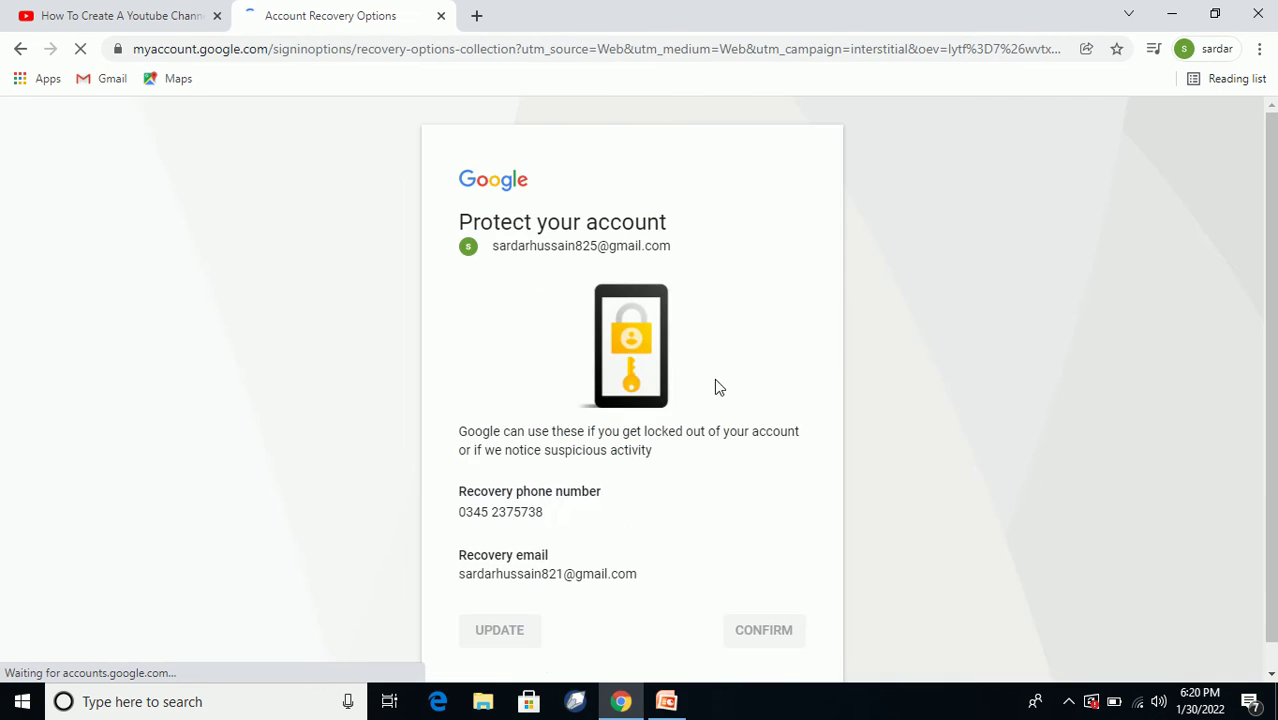
{"action": "scroll", "coordinate": [716, 418], "scroll_direction": "down", "scroll_amount": 1}
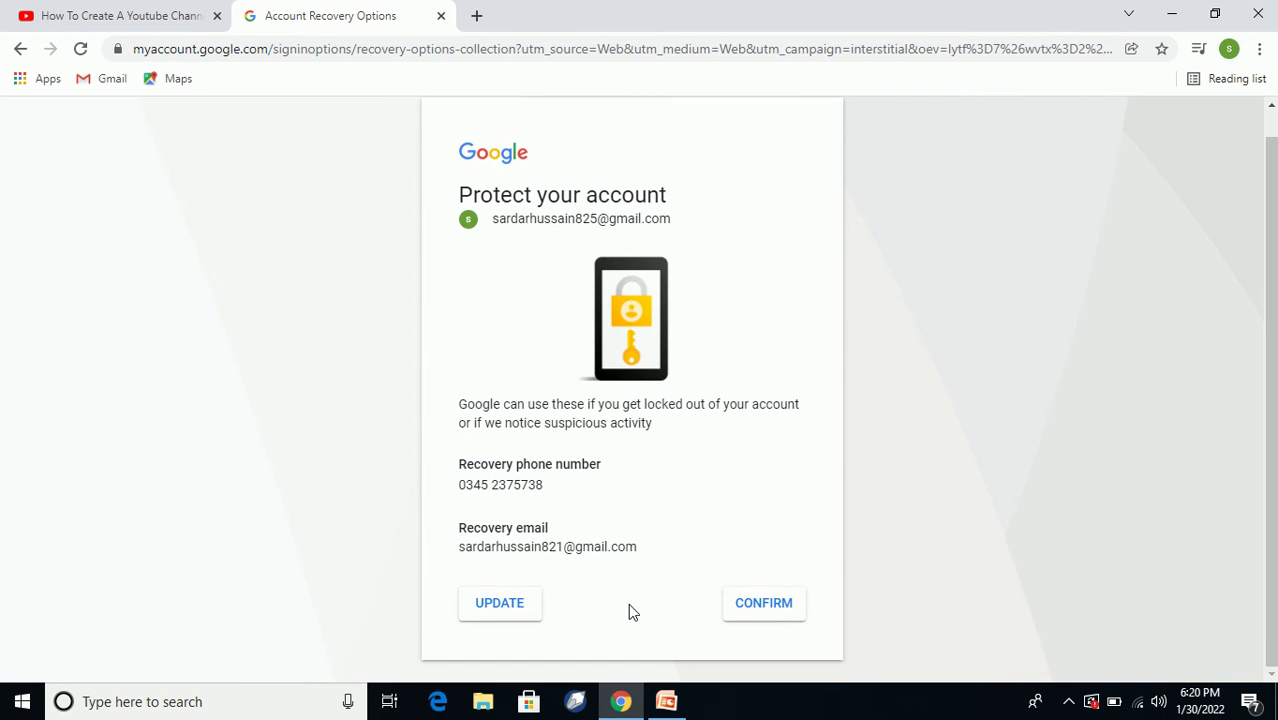
{"action": "left_click", "coordinate": [765, 607]}
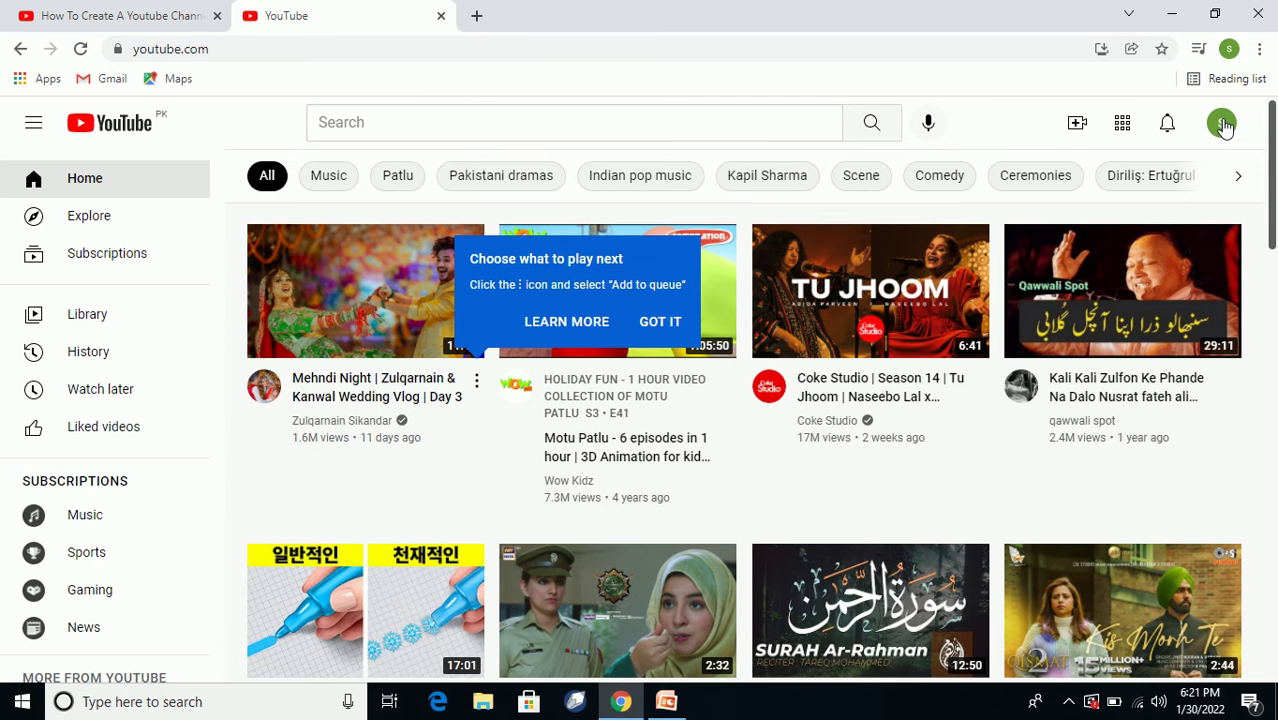
From the account menu's YouTube Studio, create a channel named 'English With Sardar'.
{"action": "left_click", "coordinate": [1224, 125]}
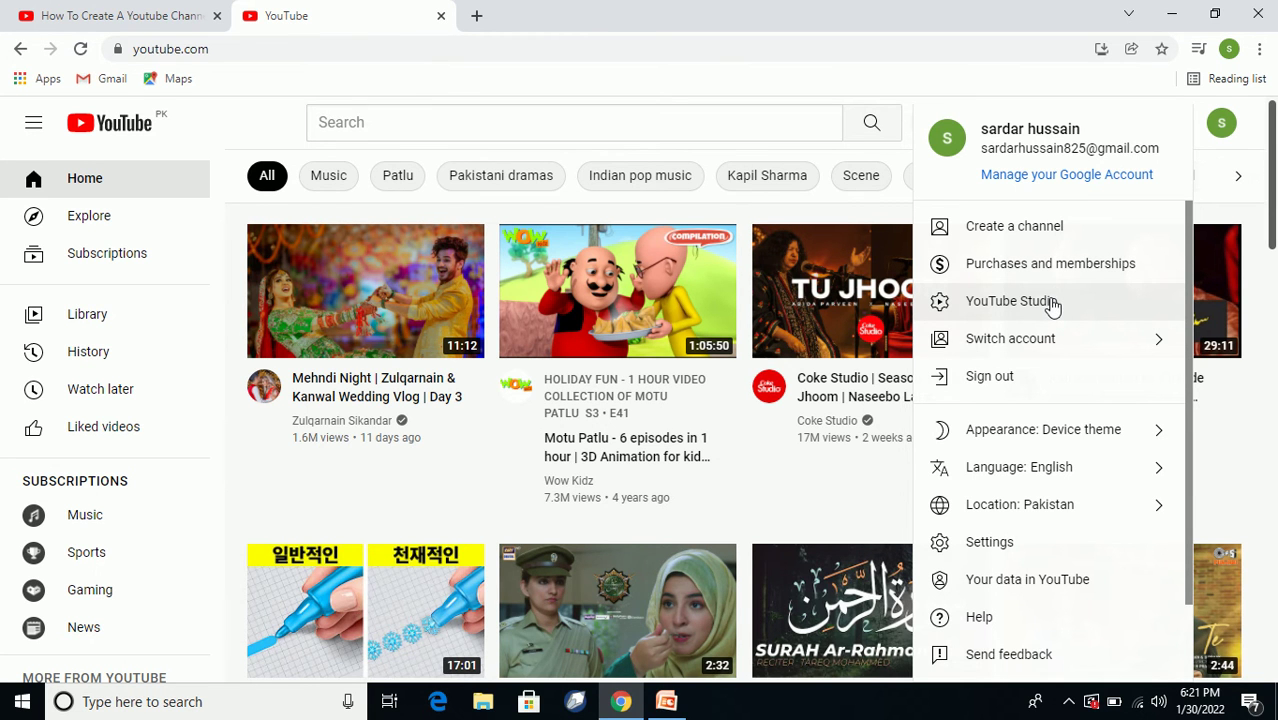
{"action": "left_click", "coordinate": [1050, 302]}
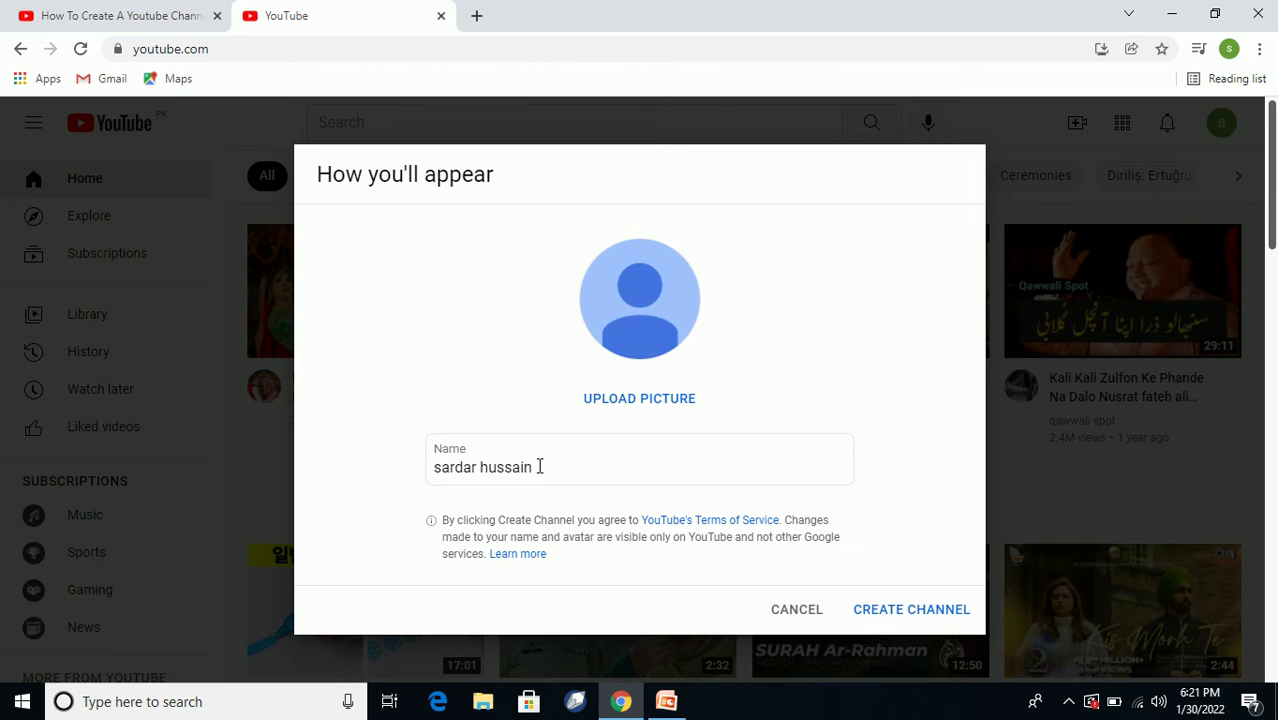
{"action": "left_click_drag", "start_coordinate": [536, 469], "coordinate": [431, 482]}
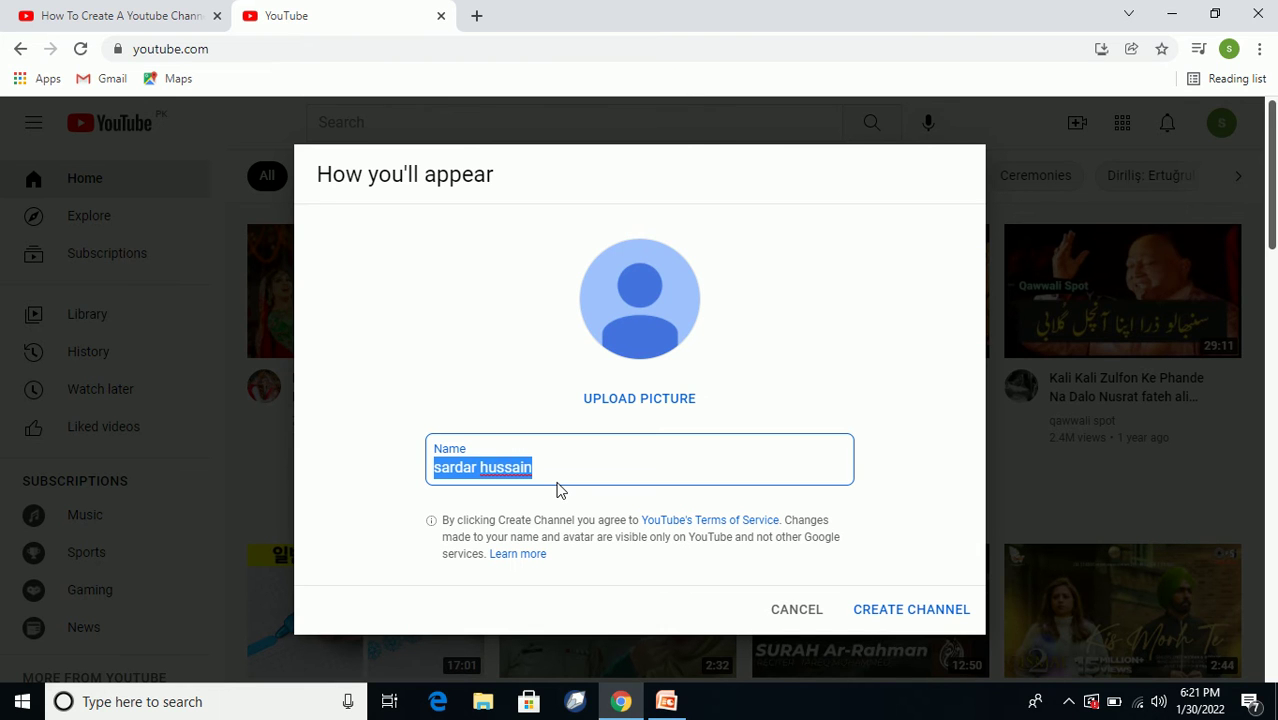
{"action": "type", "text": "Sardar"}
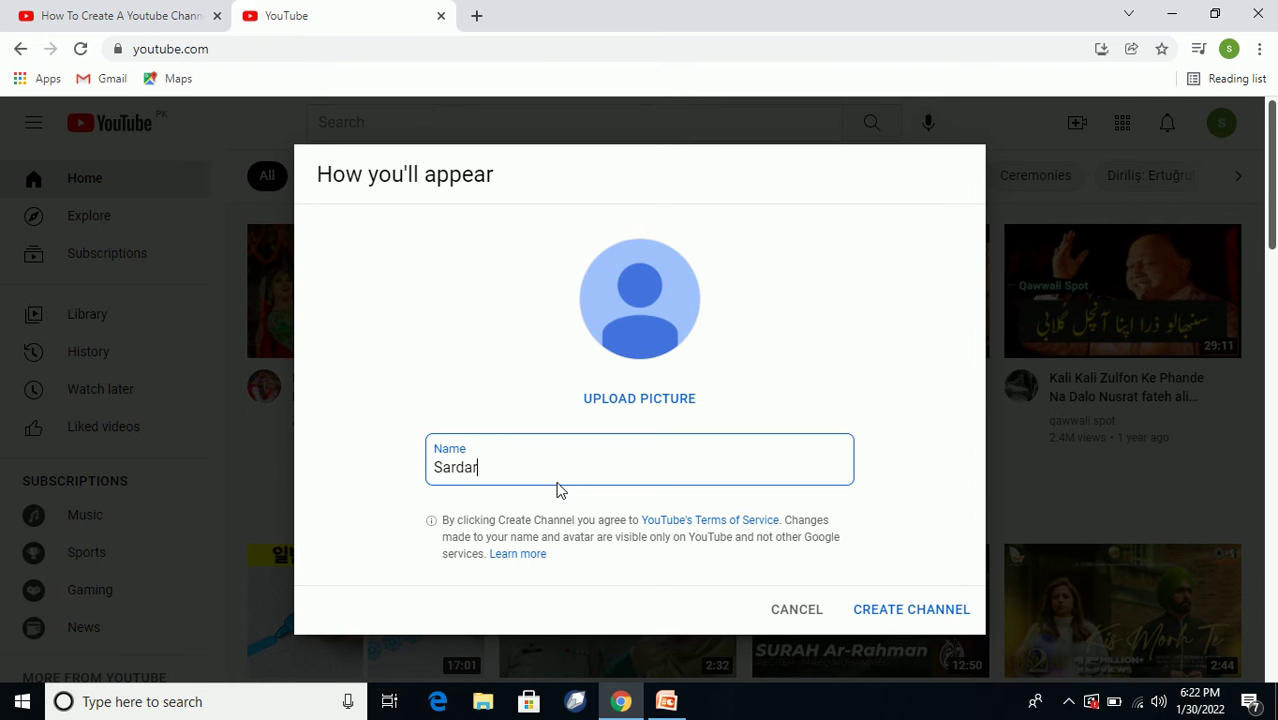
{"action": "key", "text": "BackSpace"}
{"action": "key", "text": "BackSpace"}
{"action": "key", "text": "BackSpace"}
{"action": "key", "text": "BackSpace"}
{"action": "key", "text": "BackSpace"}
{"action": "key", "text": "BackSpace"}
{"action": "type", "text": "English With Sar"}
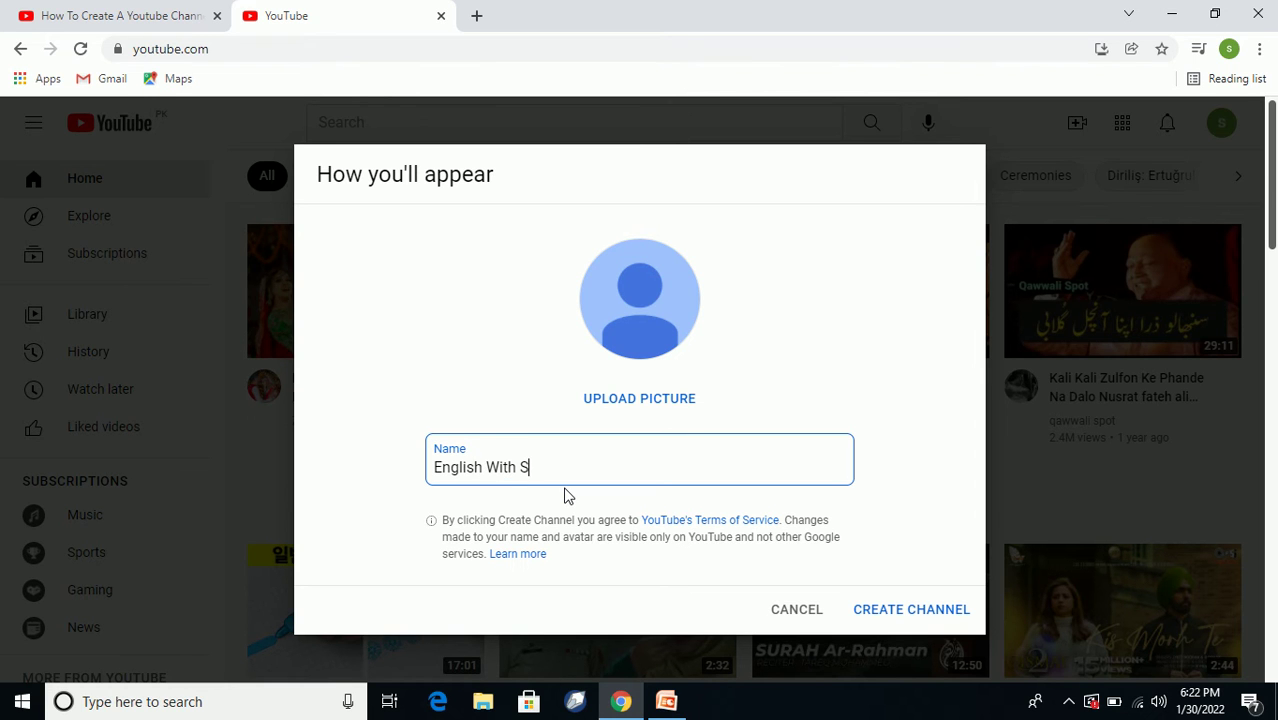
{"action": "type", "text": "dar"}
{"action": "left_click", "coordinate": [884, 612]}
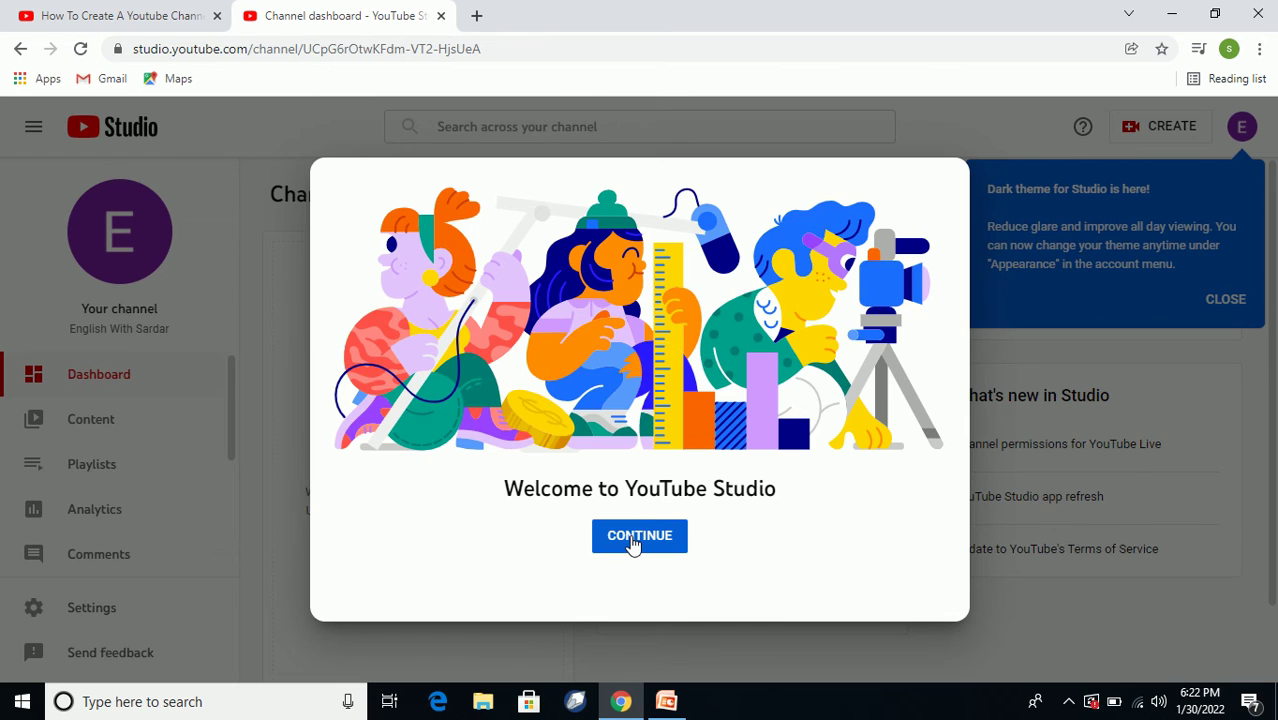
Dismiss the Welcome to YouTube Studio dialog and scroll through the dashboard sidebar.
{"action": "left_click", "coordinate": [633, 540]}
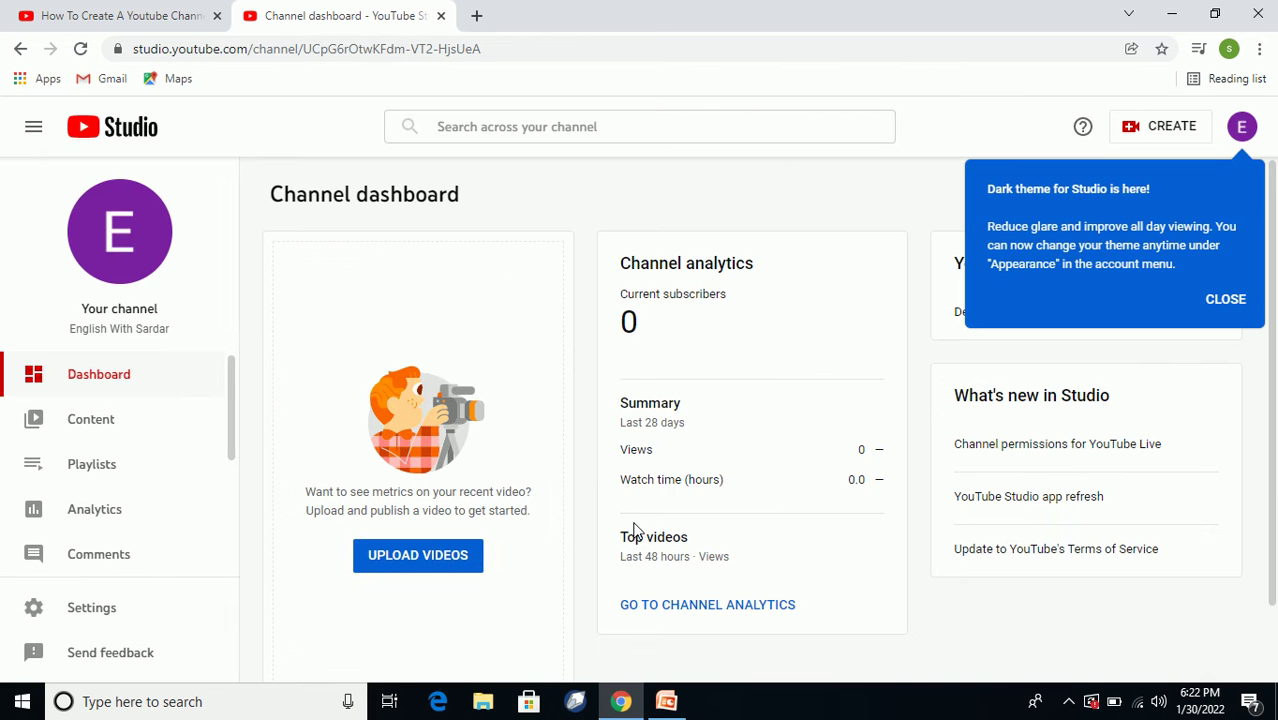
{"action": "scroll", "coordinate": [590, 528], "scroll_direction": "down", "scroll_amount": 2}
{"action": "scroll", "coordinate": [562, 536], "scroll_direction": "up", "scroll_amount": 2}
{"action": "scroll", "coordinate": [444, 554], "scroll_direction": "down", "scroll_amount": 1}
{"action": "scroll", "coordinate": [448, 552], "scroll_direction": "down", "scroll_amount": 1}
{"action": "scroll", "coordinate": [451, 540], "scroll_direction": "up", "scroll_amount": 1}
{"action": "scroll", "coordinate": [223, 478], "scroll_direction": "down", "scroll_amount": 3}
{"action": "left_click_drag", "start_coordinate": [222, 500], "coordinate": [235, 430]}
{"action": "left_click_drag", "start_coordinate": [237, 434], "coordinate": [236, 540]}
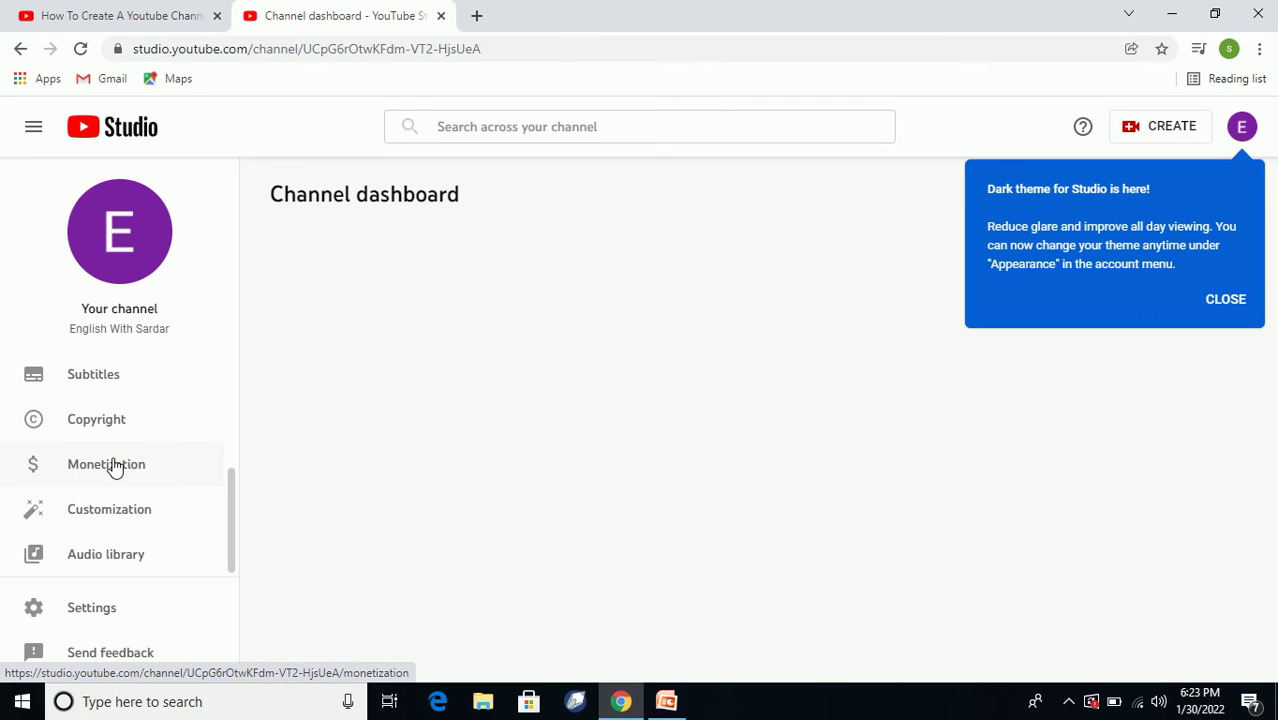
Open Monetization and scroll to the requirements: 1,000 subscribers and 4,000 public watch hours.
{"action": "left_click", "coordinate": [116, 465]}
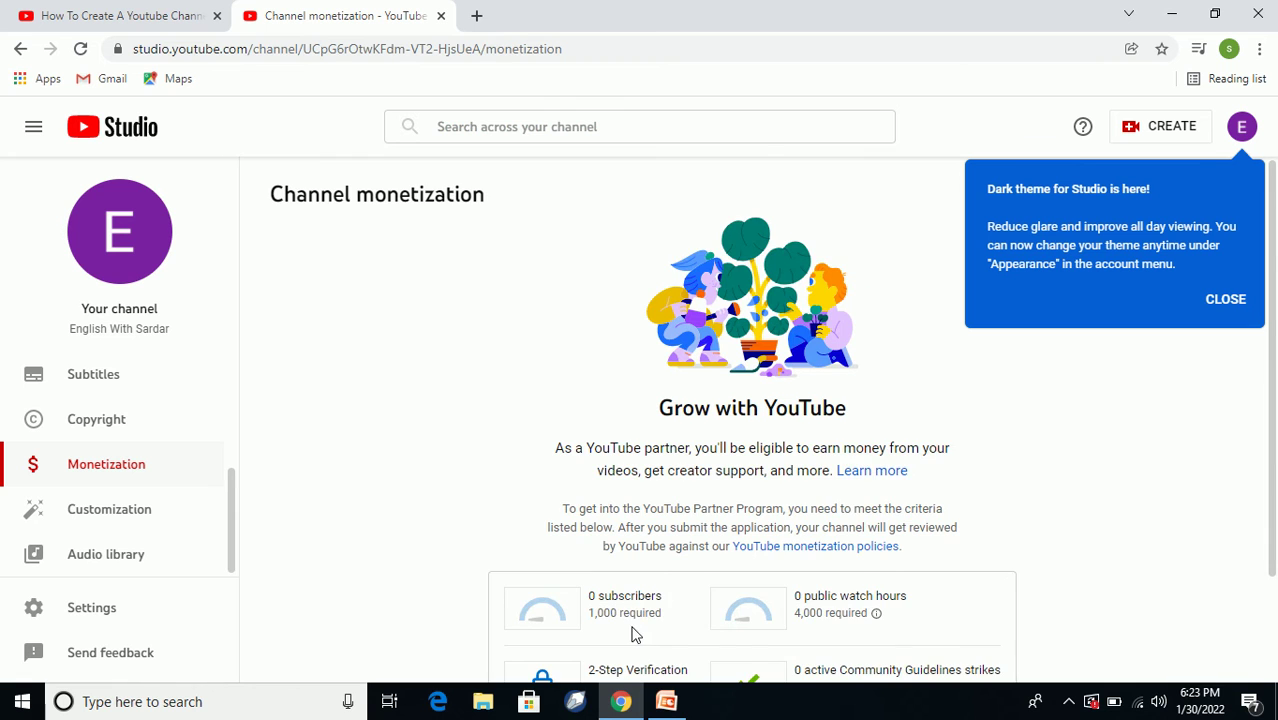
{"action": "scroll", "coordinate": [633, 630], "scroll_direction": "down", "scroll_amount": 2}
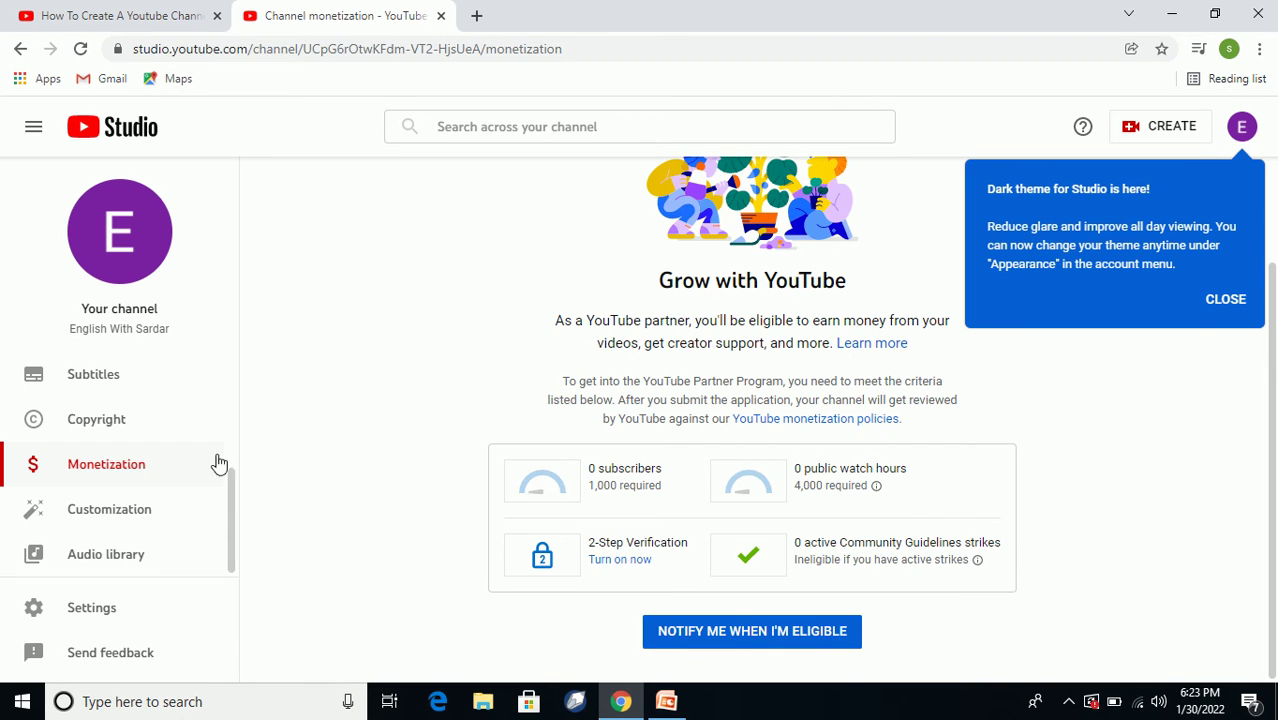
Open the Customization page and look over its layout settings.
{"action": "left_click", "coordinate": [117, 514]}
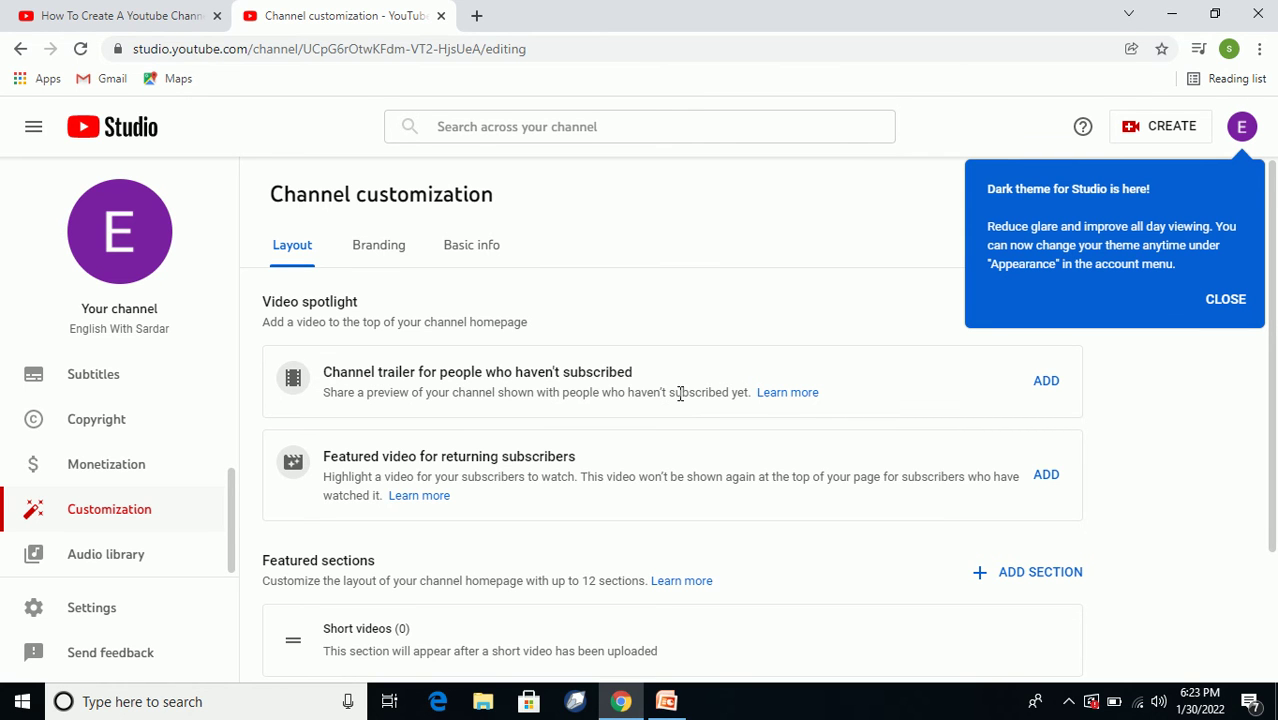
{"action": "scroll", "coordinate": [664, 397], "scroll_direction": "down", "scroll_amount": 2}
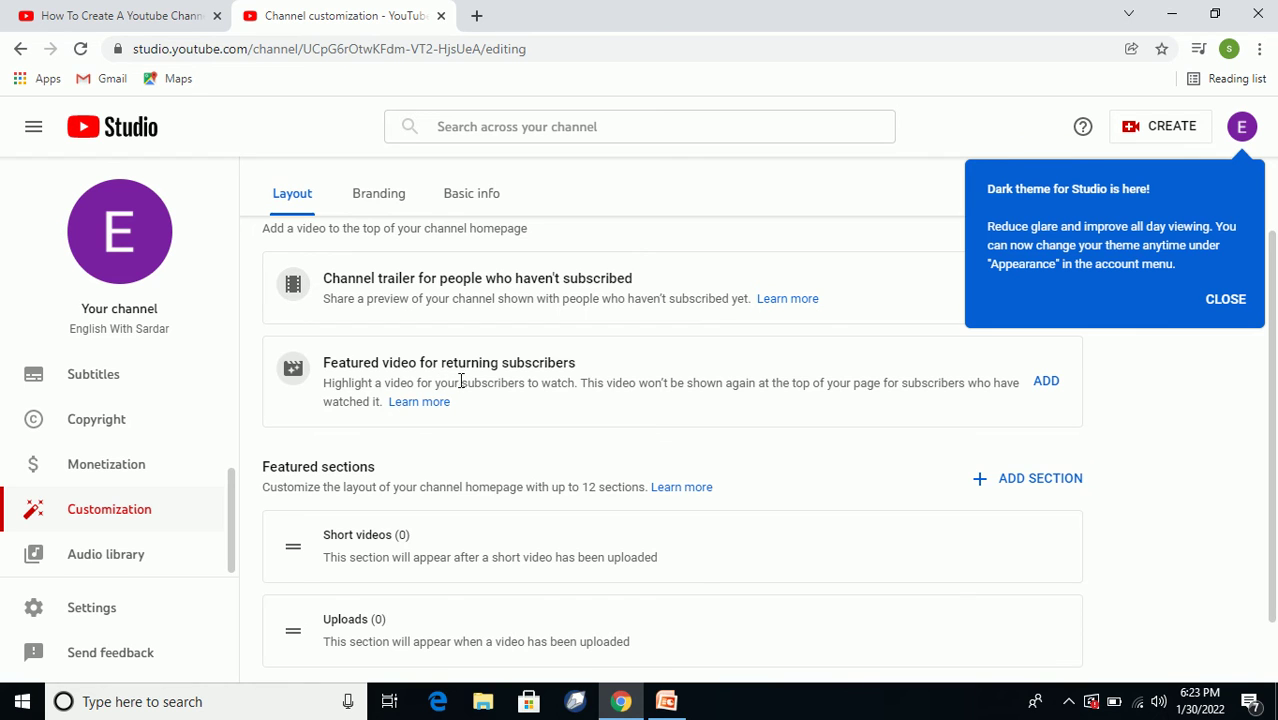
{"action": "scroll", "coordinate": [640, 410], "scroll_direction": "up", "scroll_amount": 2}
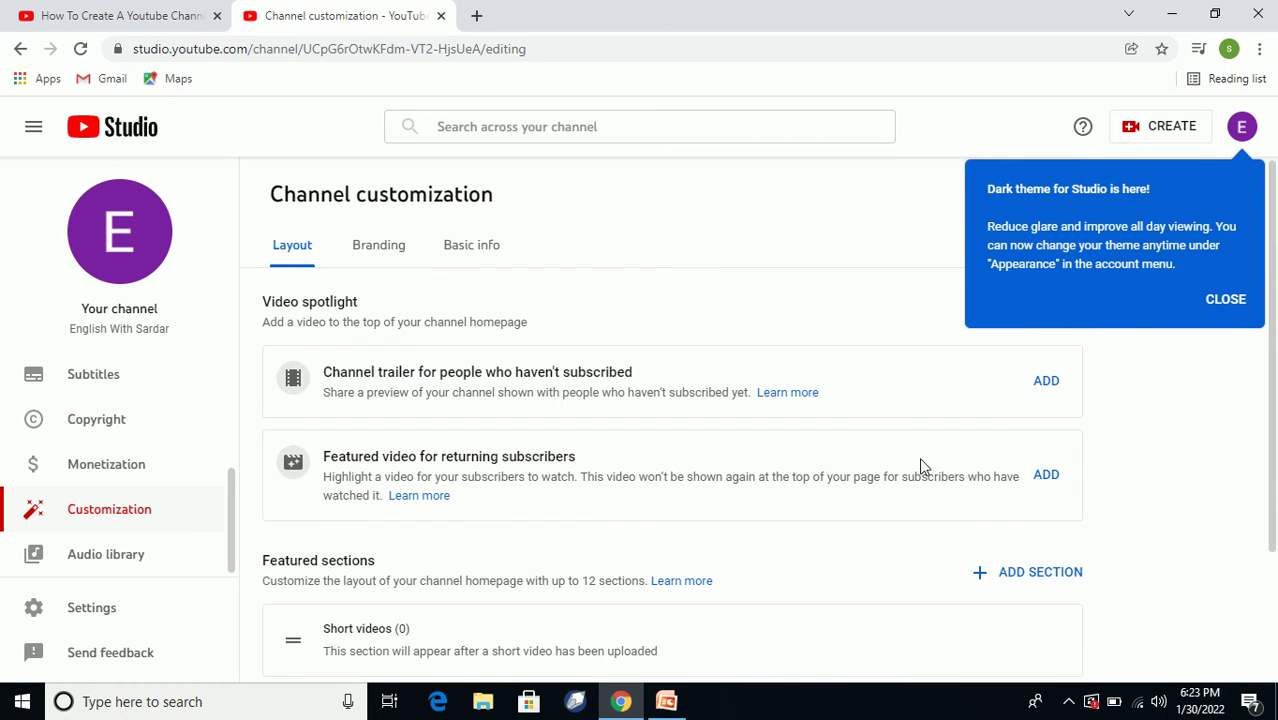
Start adding a channel trailer, then close the video chooser without picking one.
{"action": "left_click", "coordinate": [1045, 384]}
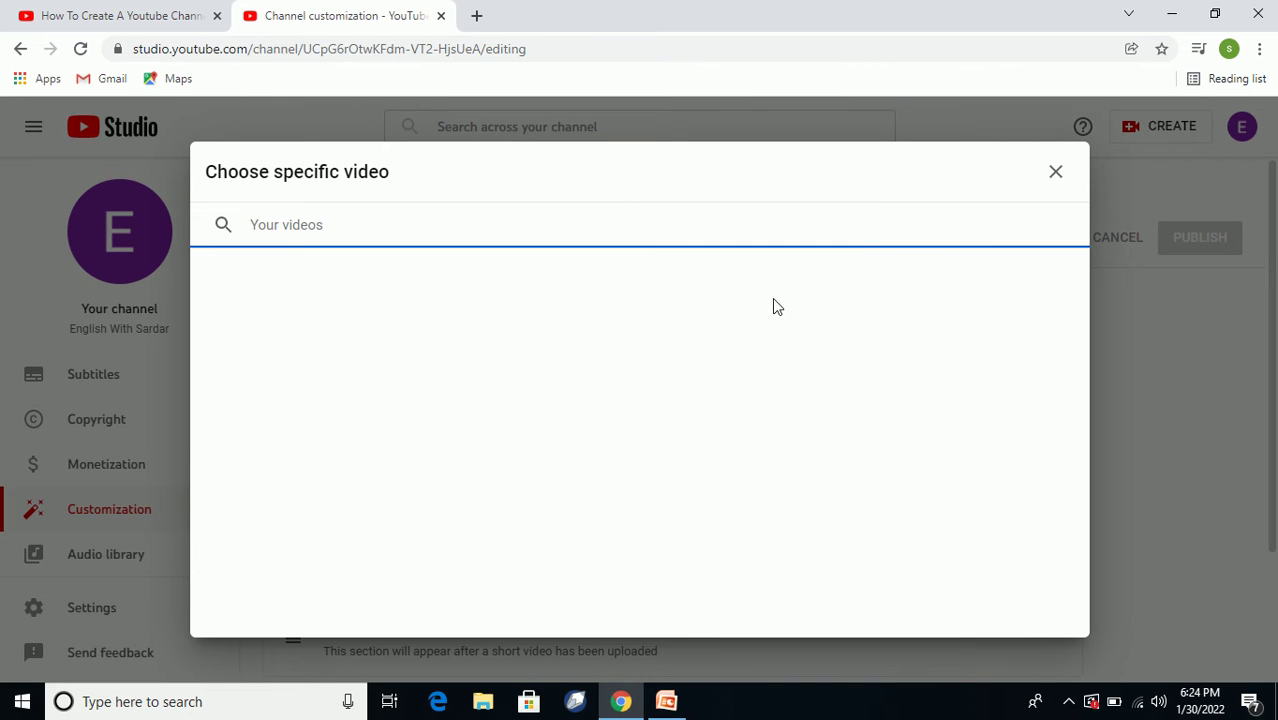
{"action": "left_click", "coordinate": [1055, 177]}
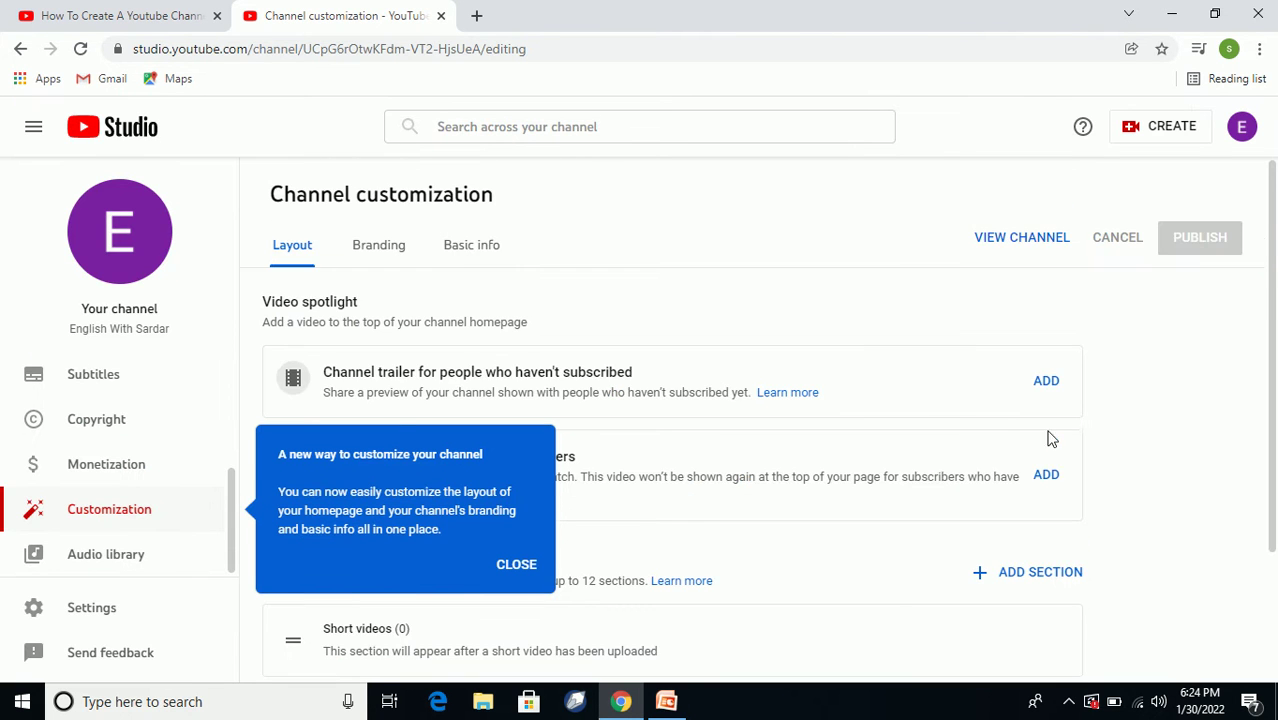
{"action": "scroll", "coordinate": [782, 405], "scroll_direction": "down", "scroll_amount": 2}
{"action": "scroll", "coordinate": [800, 390], "scroll_direction": "up", "scroll_amount": 1}
{"action": "scroll", "coordinate": [730, 390], "scroll_direction": "down", "scroll_amount": 1}
{"action": "scroll", "coordinate": [760, 405], "scroll_direction": "up", "scroll_amount": 2}
{"action": "left_click", "coordinate": [375, 249]}
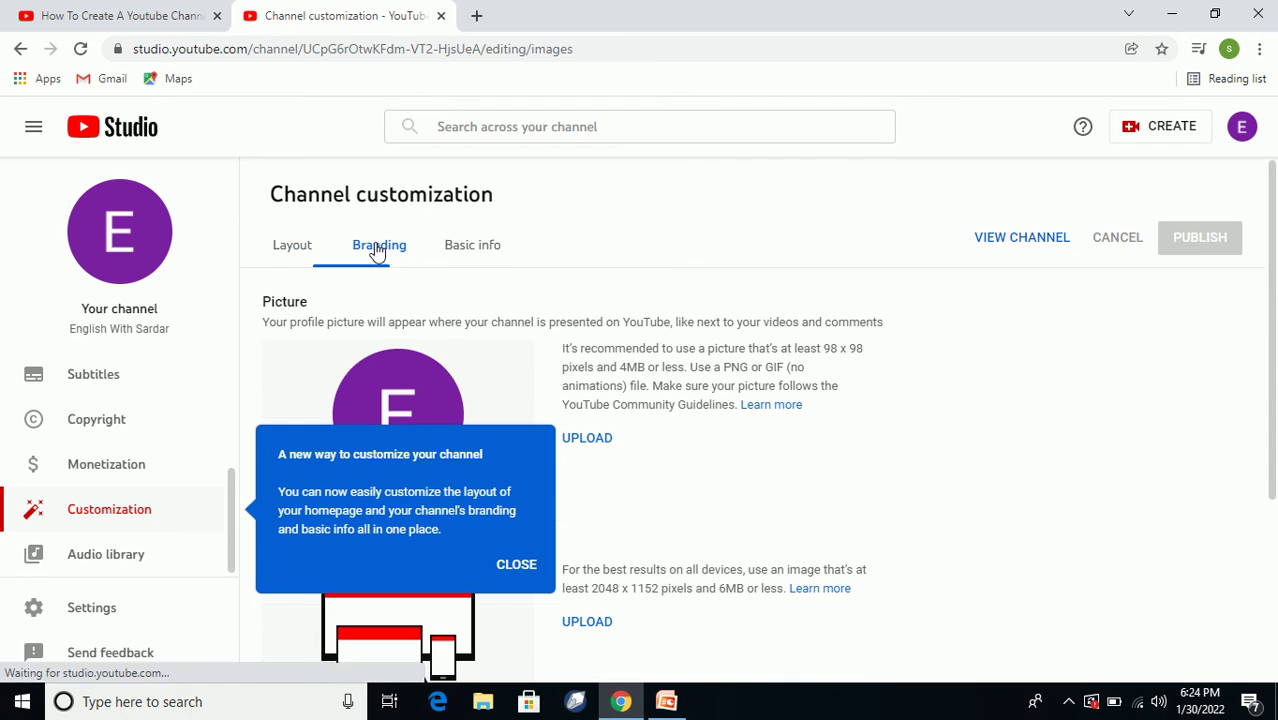
{"action": "left_click", "coordinate": [514, 565]}
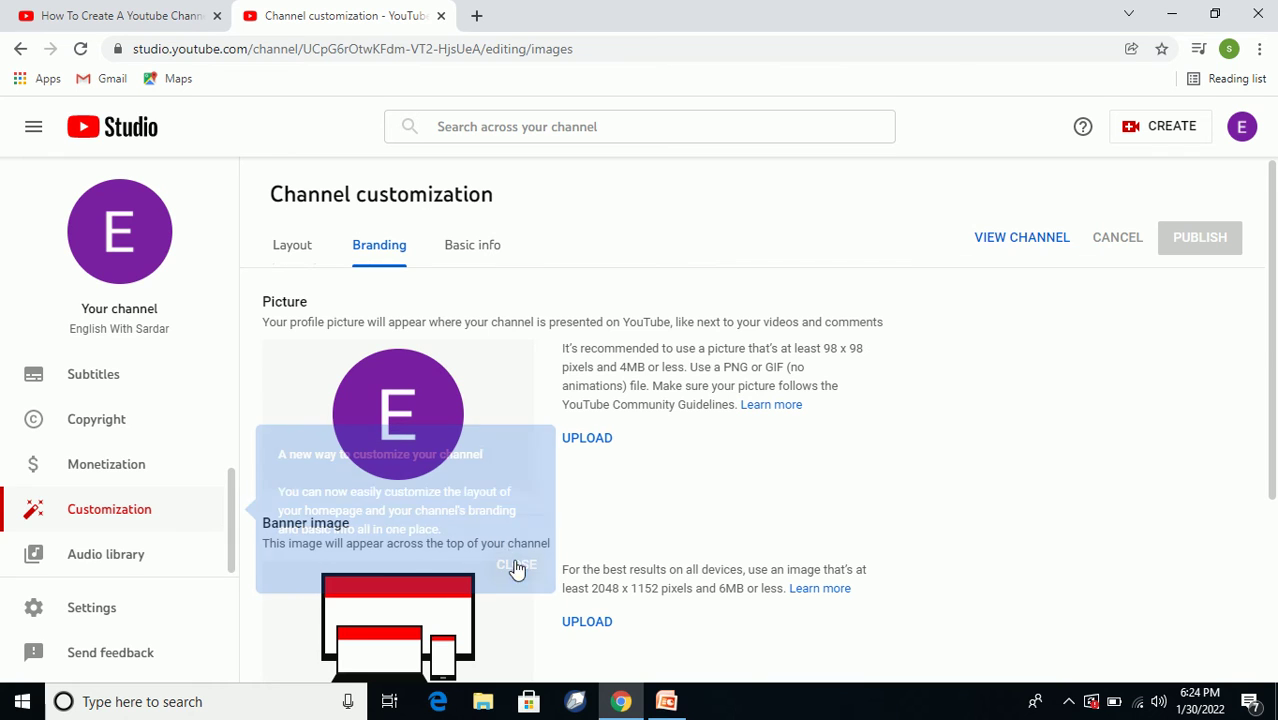
{"action": "scroll", "coordinate": [402, 371], "scroll_direction": "down", "scroll_amount": 2}
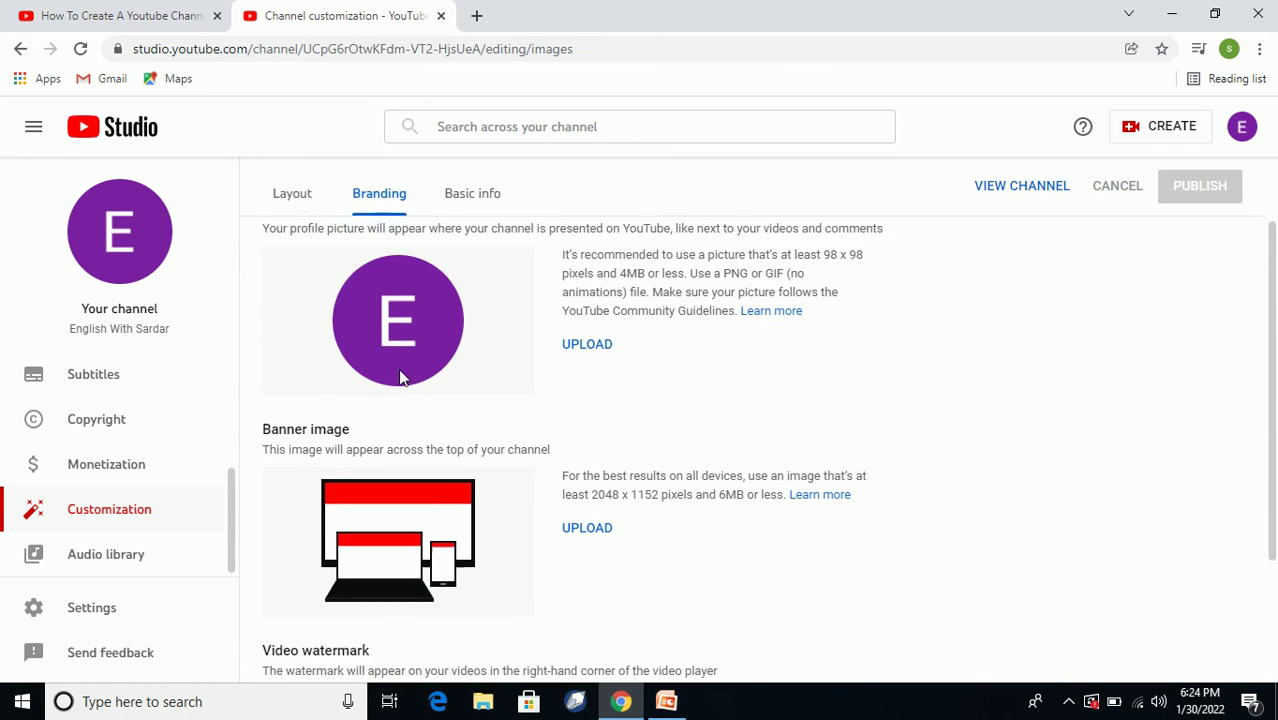
{"action": "scroll", "coordinate": [535, 347], "scroll_direction": "up", "scroll_amount": 2}
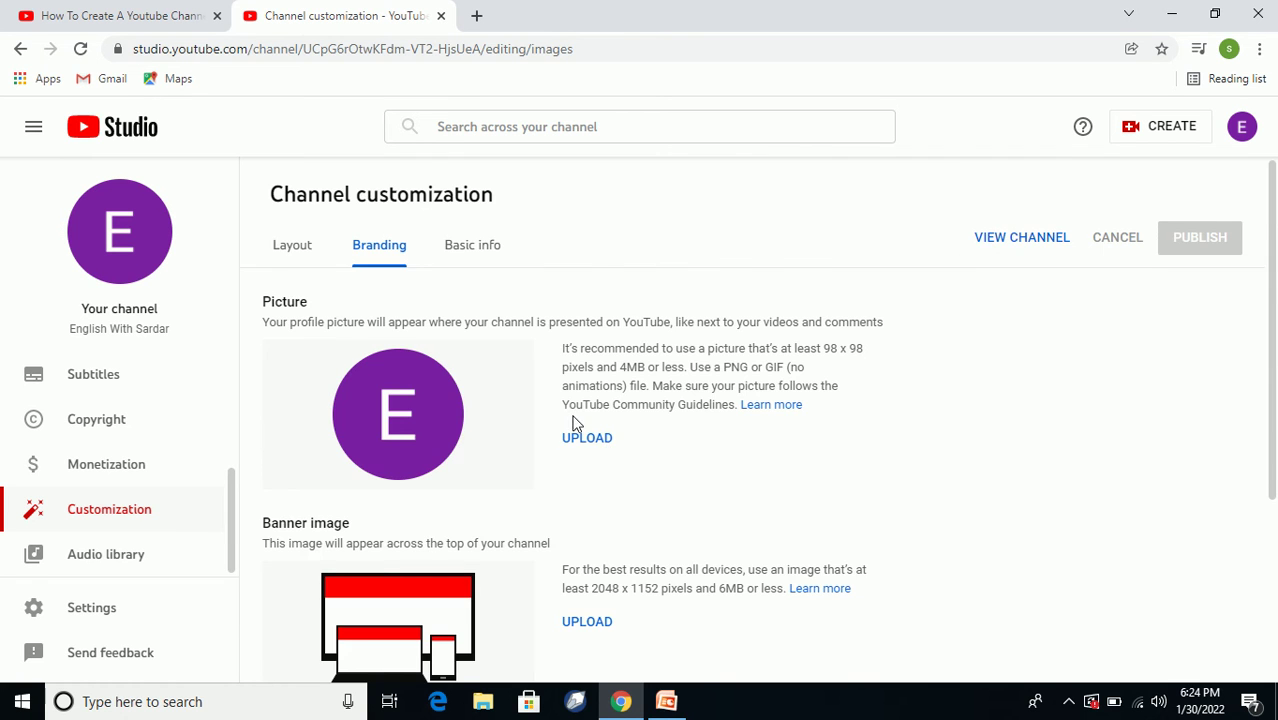
{"action": "scroll", "coordinate": [570, 420], "scroll_direction": "down", "scroll_amount": 2}
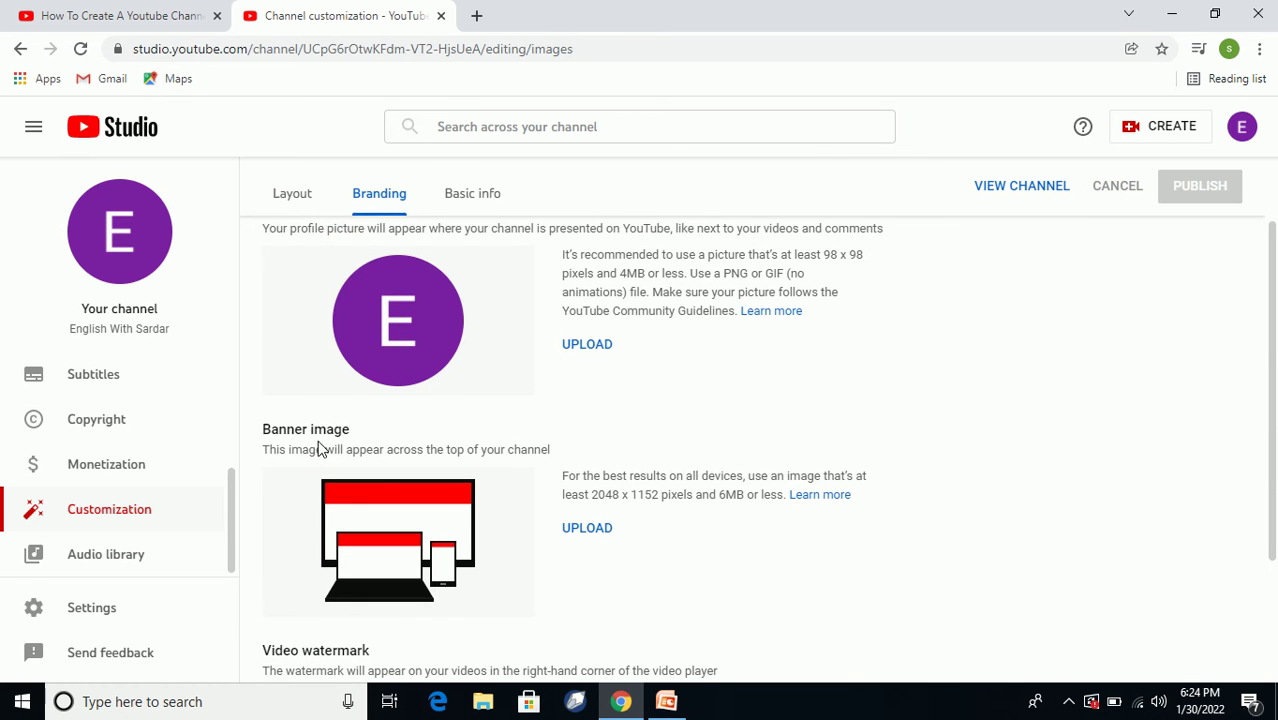
{"action": "scroll", "coordinate": [377, 453], "scroll_direction": "down", "scroll_amount": 2}
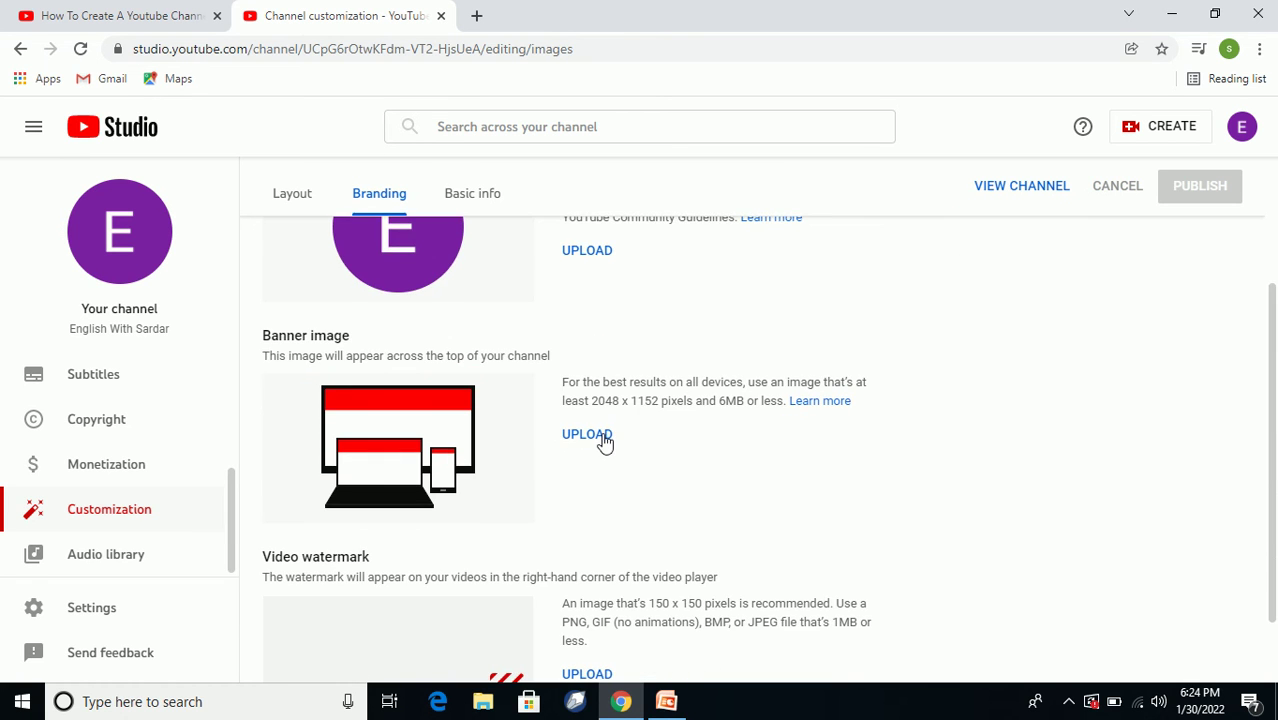
{"action": "scroll", "coordinate": [400, 475], "scroll_direction": "down", "scroll_amount": 2}
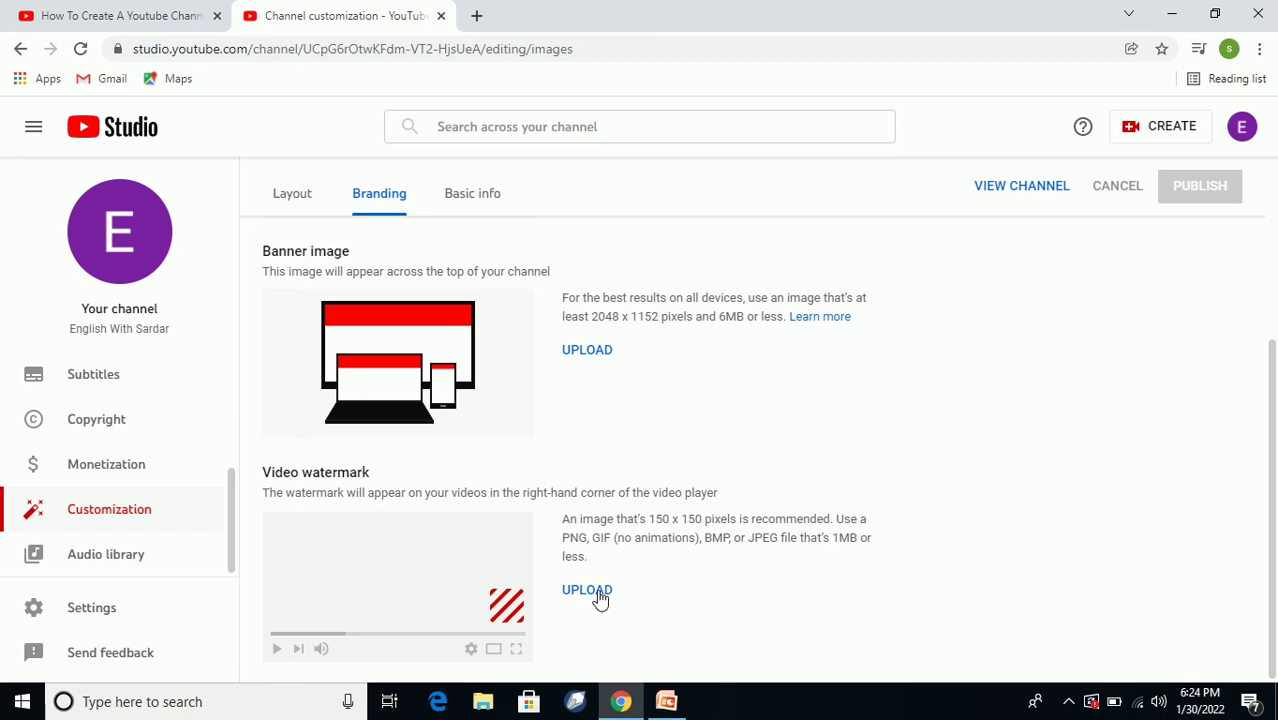
{"action": "scroll", "coordinate": [552, 510], "scroll_direction": "up", "scroll_amount": 3}
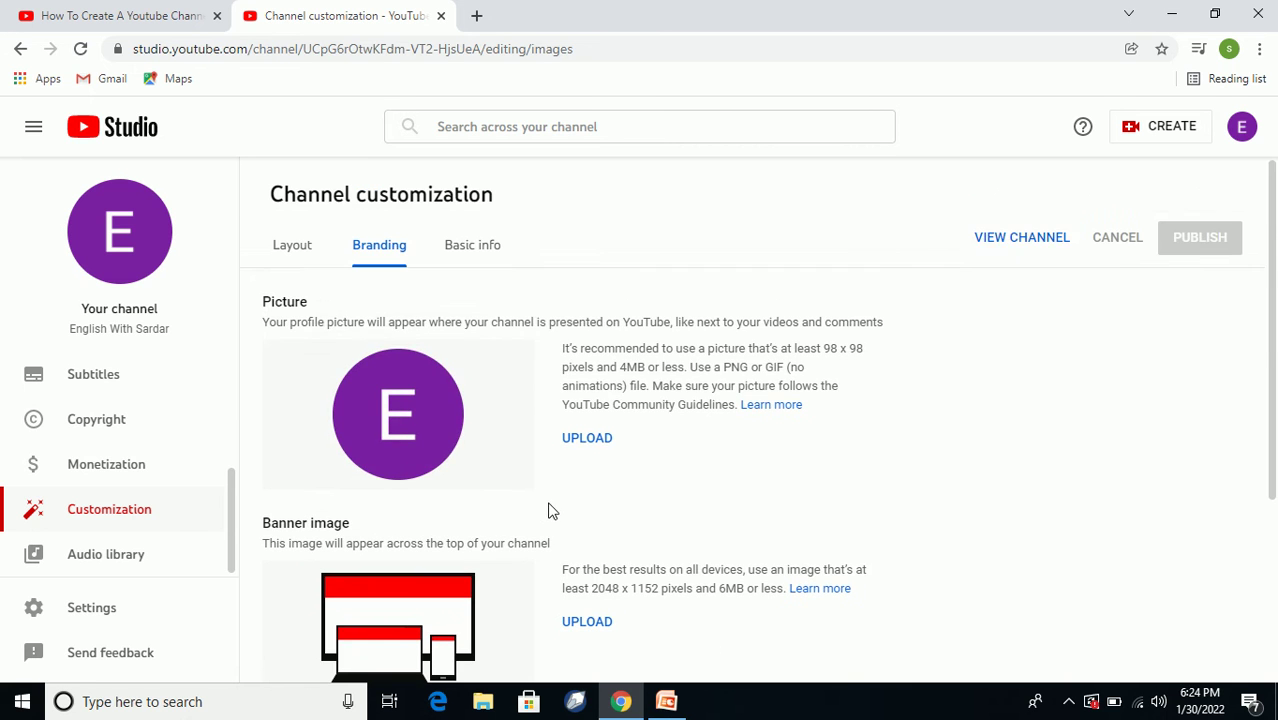
{"action": "scroll", "coordinate": [552, 504], "scroll_direction": "down", "scroll_amount": 3}
{"action": "scroll", "coordinate": [563, 510], "scroll_direction": "up", "scroll_amount": 3}
In Basic info, write the channel description 'English videos, tech videos, reviews'.
{"action": "left_click", "coordinate": [472, 246]}
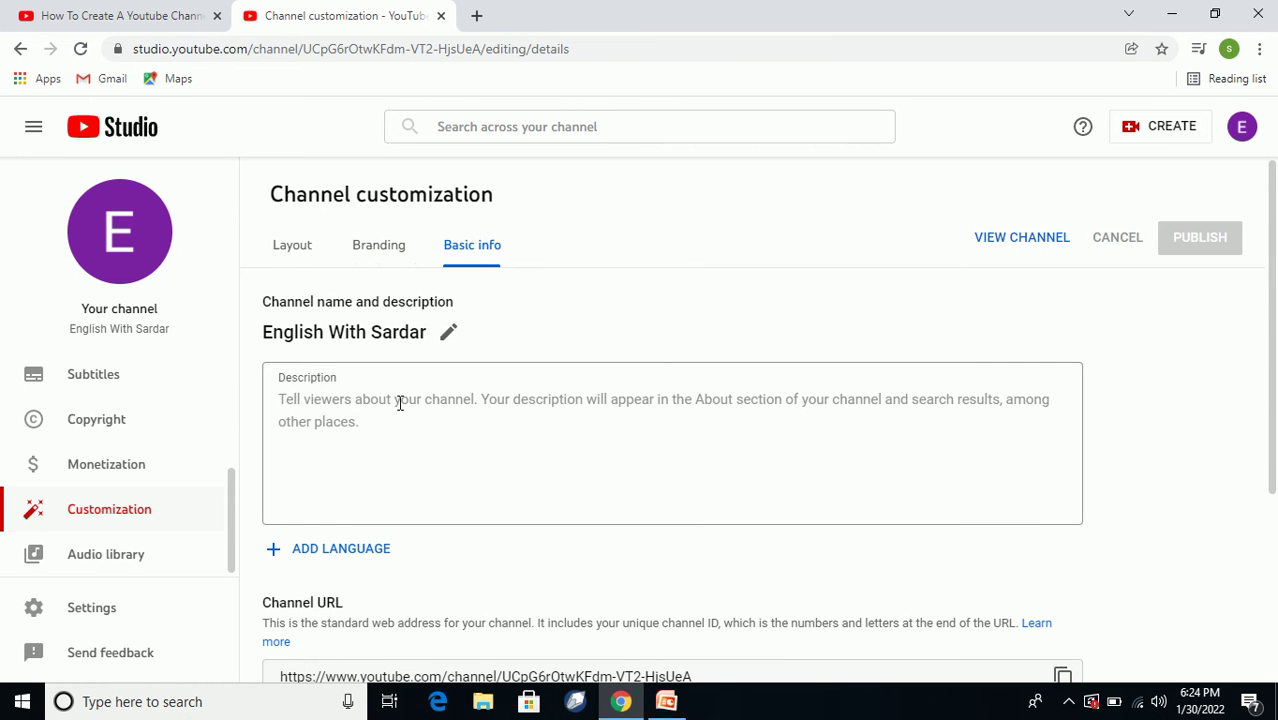
{"action": "left_click", "coordinate": [322, 417]}
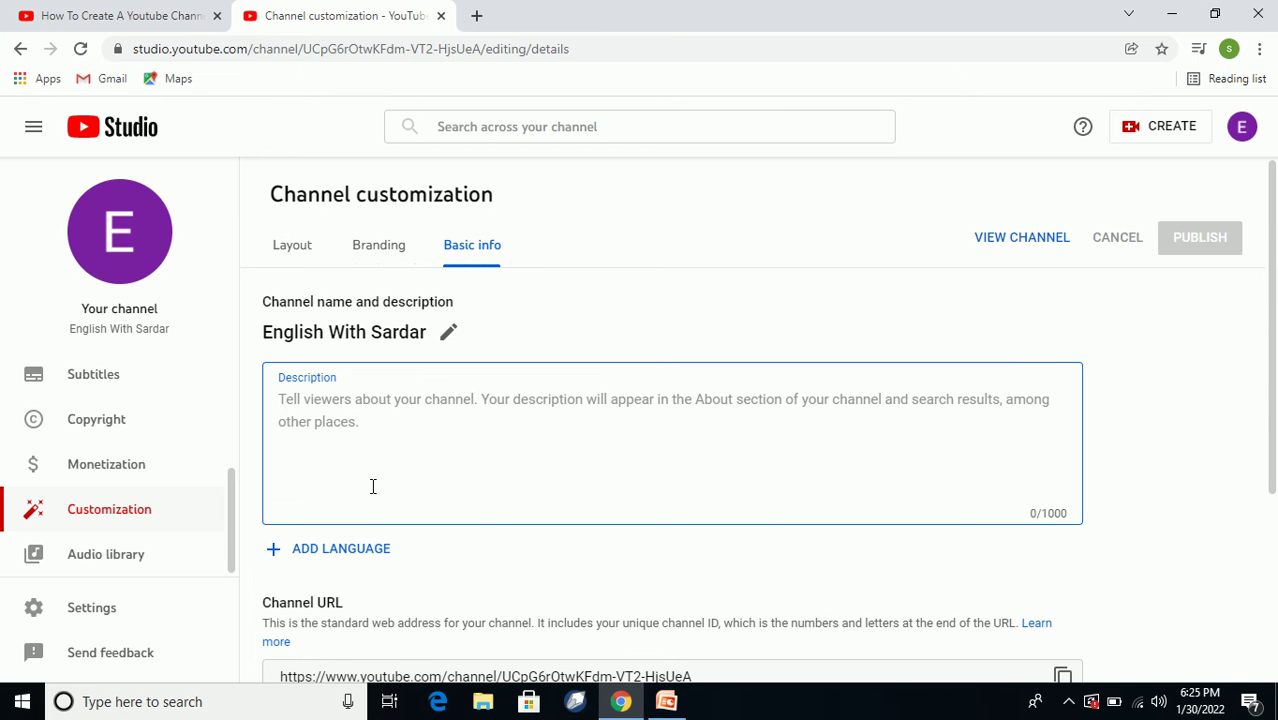
{"action": "type", "text": "Eng"}
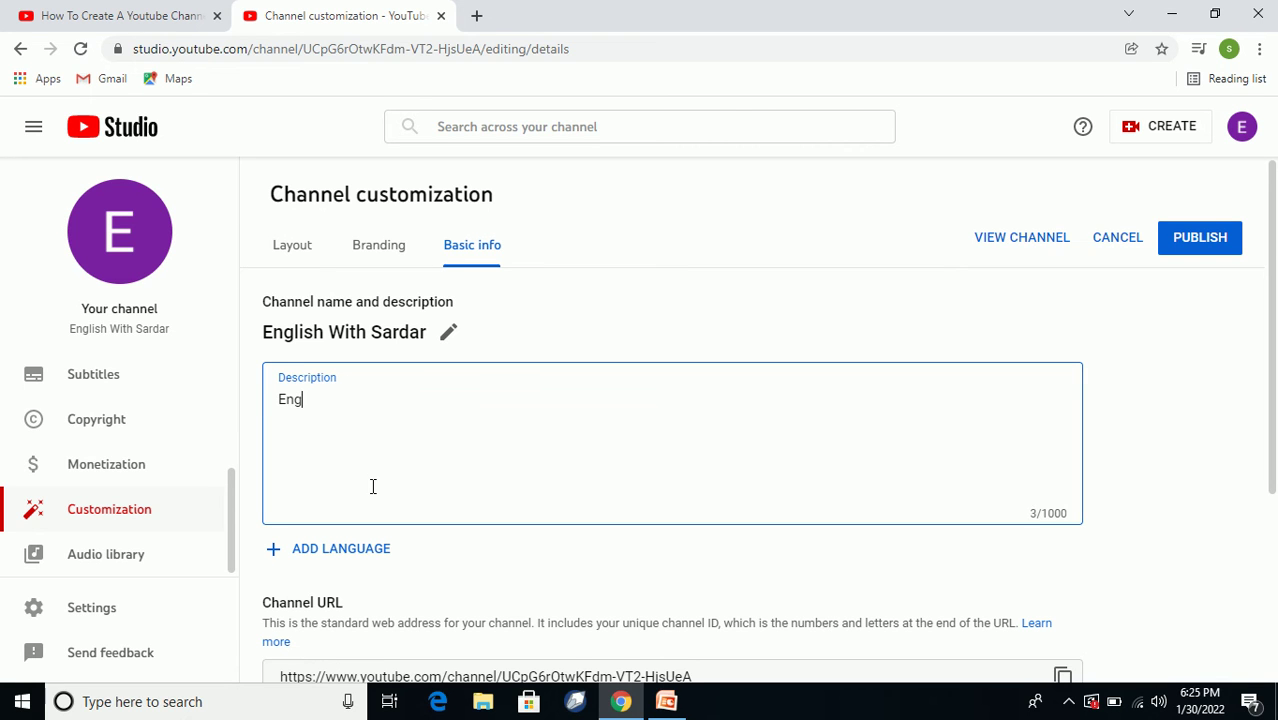
{"action": "type", "text": "lish vide"}
{"action": "type", "text": "os,tech v"}
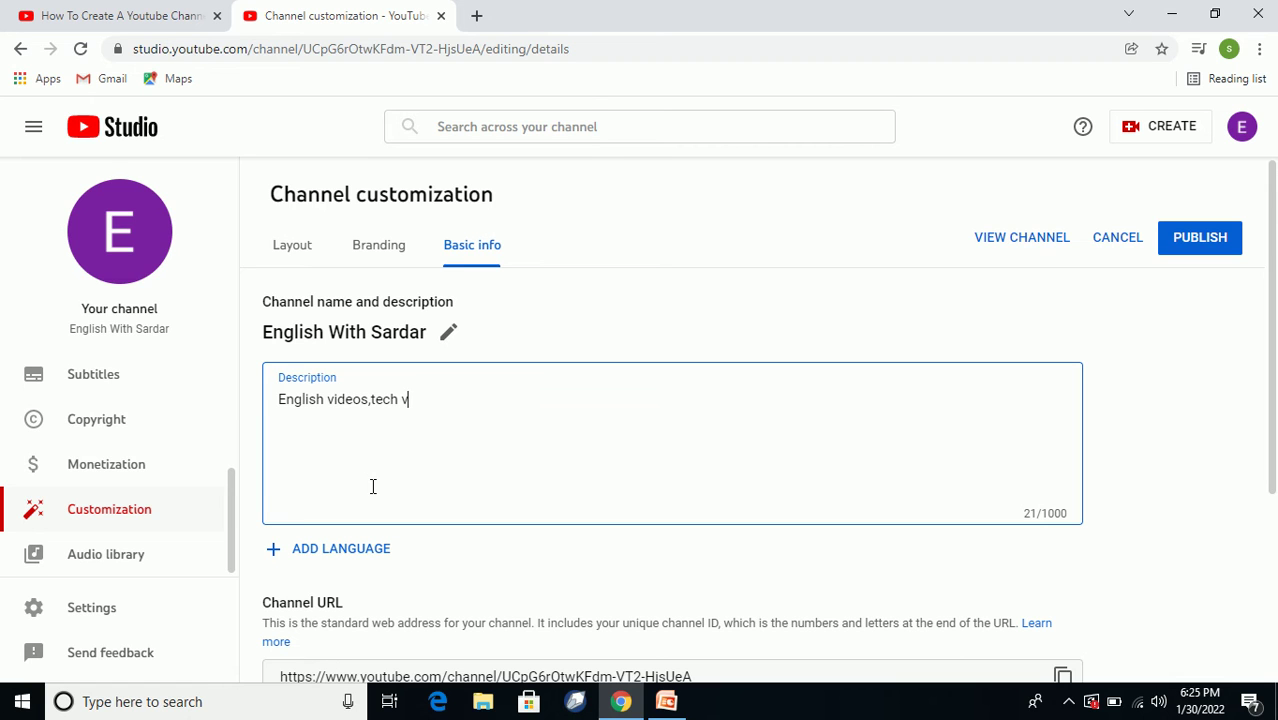
{"action": "type", "text": "ideos,reviews"}
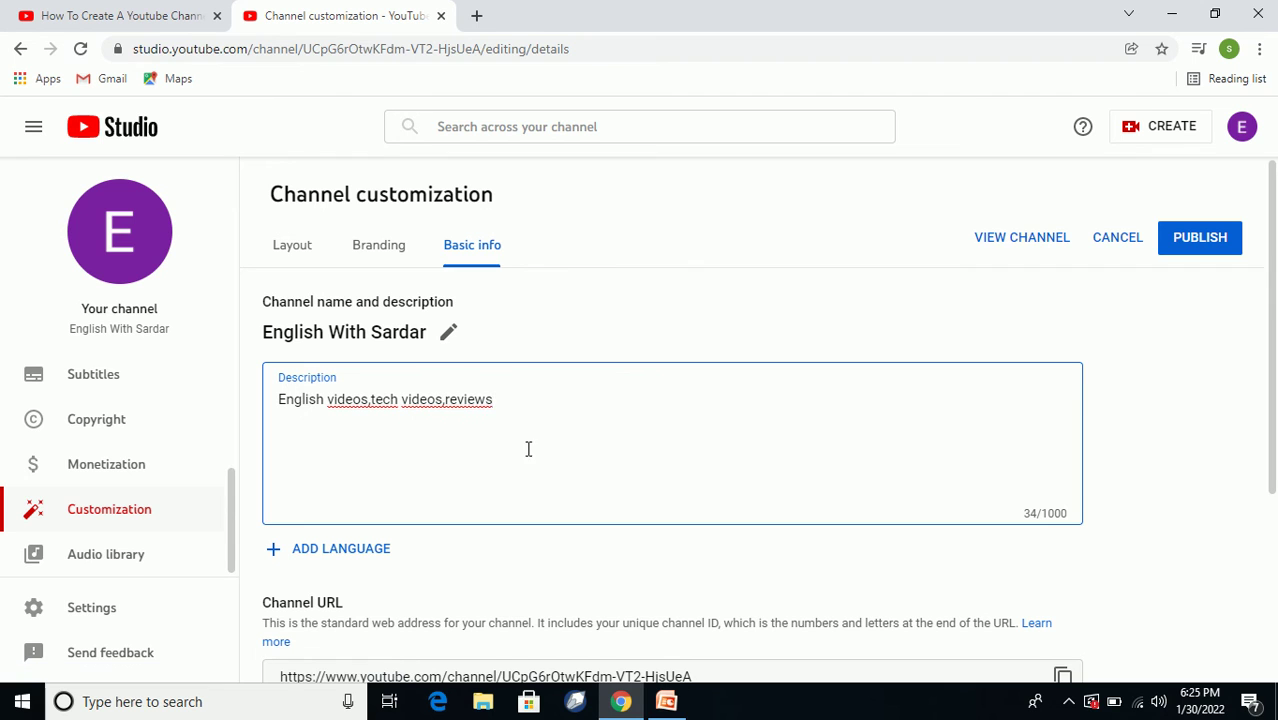
{"action": "left_click", "coordinate": [444, 405]}
{"action": "left_click", "coordinate": [373, 400]}
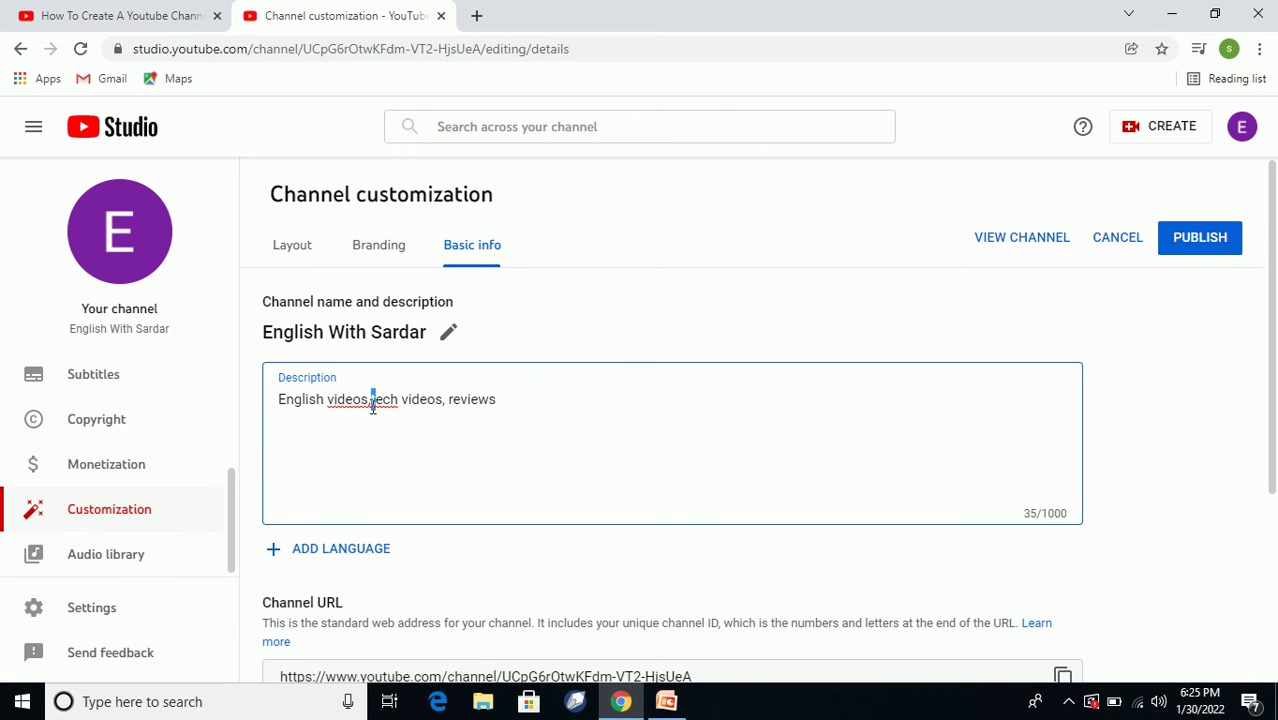
{"action": "scroll", "coordinate": [486, 424], "scroll_direction": "down", "scroll_amount": 1}
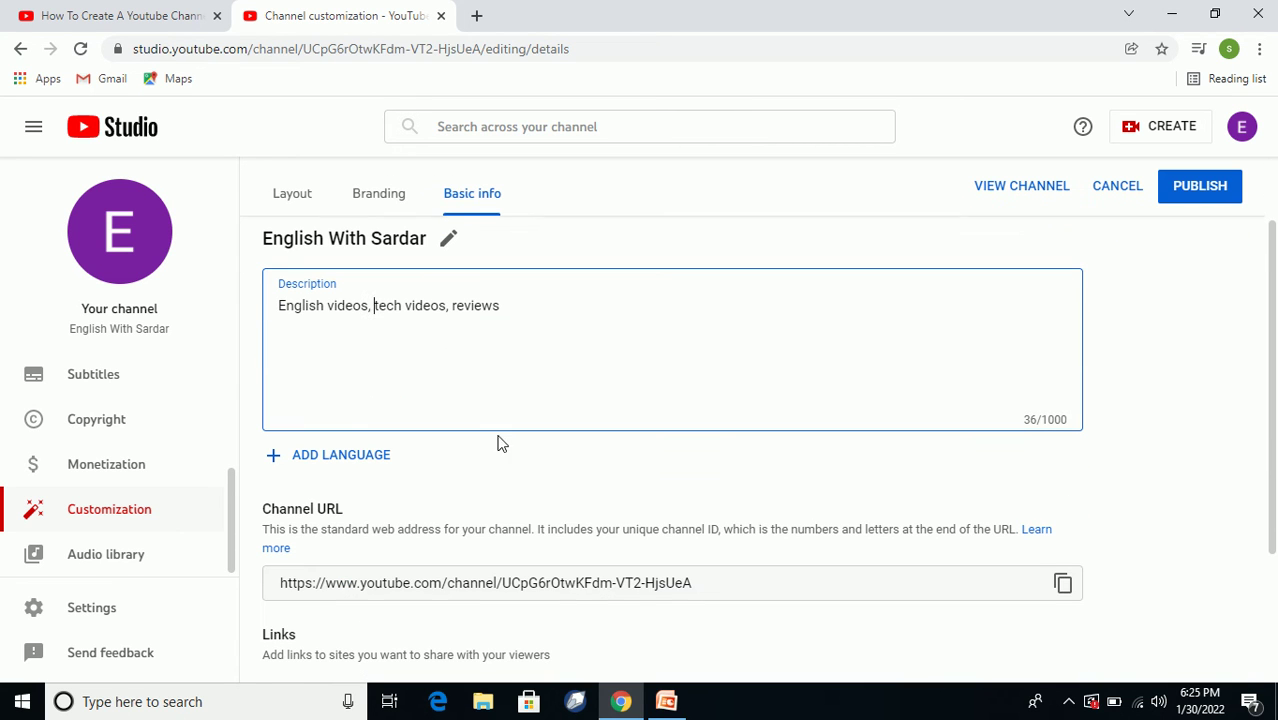
Add a channel translation and pick English from the Translation language list.
{"action": "left_click", "coordinate": [357, 457]}
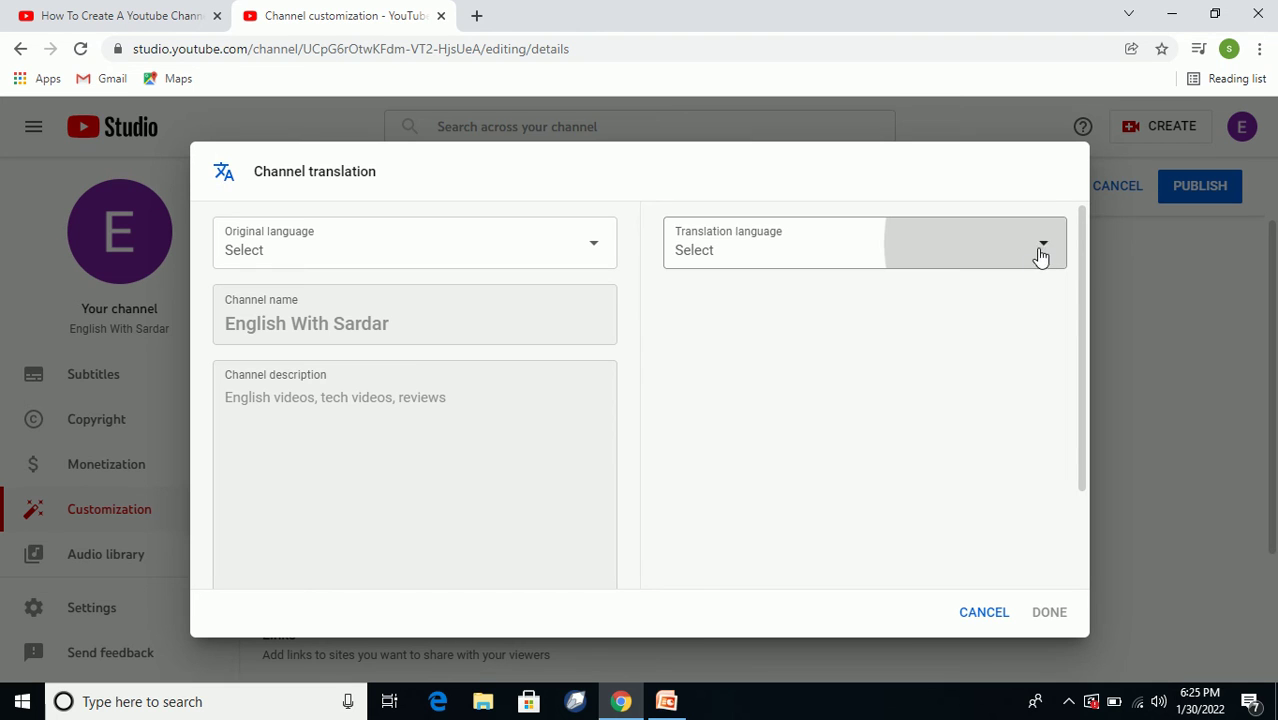
{"action": "scroll", "coordinate": [830, 434], "scroll_direction": "down", "scroll_amount": 1}
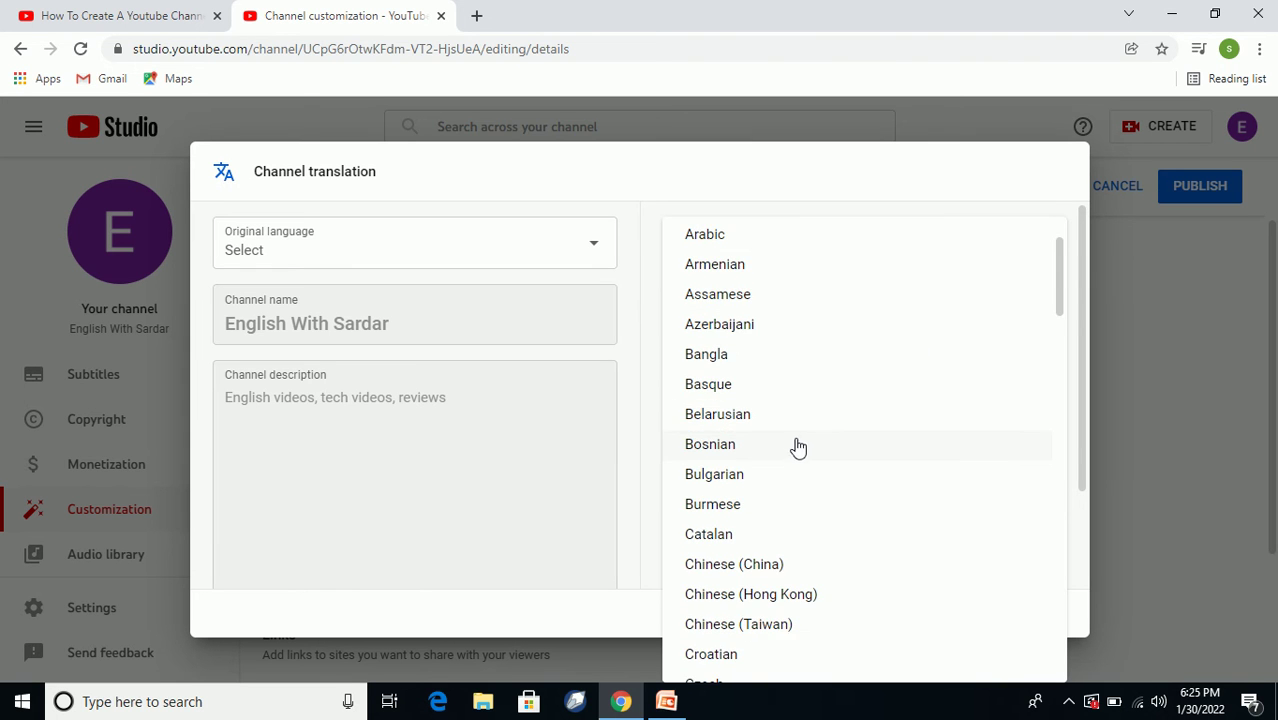
{"action": "scroll", "coordinate": [800, 446], "scroll_direction": "down", "scroll_amount": 6}
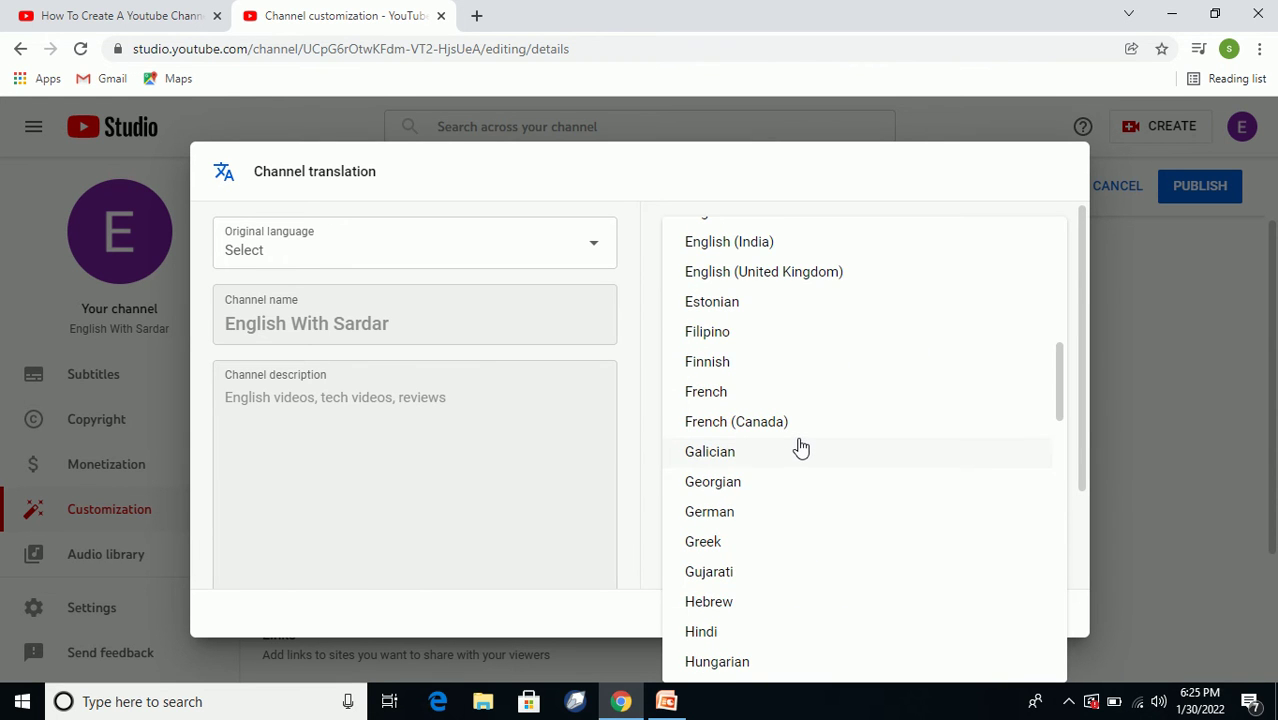
{"action": "scroll", "coordinate": [800, 446], "scroll_direction": "down", "scroll_amount": 10}
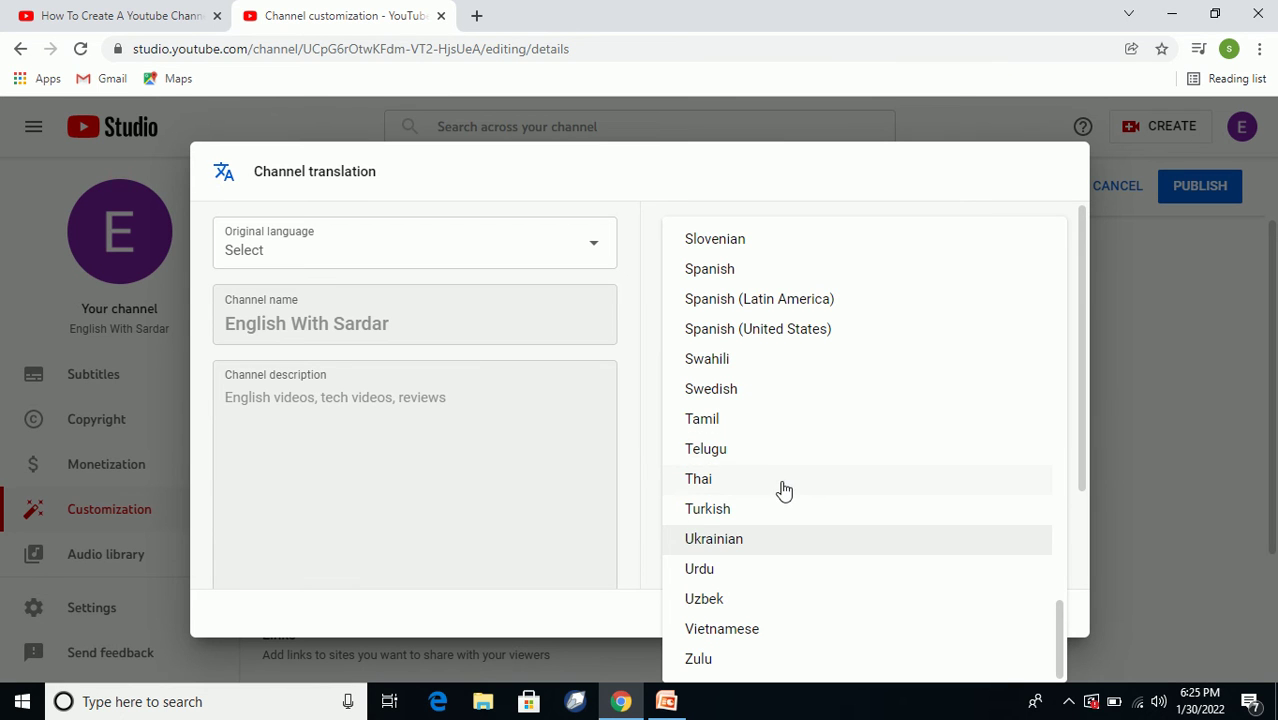
{"action": "scroll", "coordinate": [784, 485], "scroll_direction": "up", "scroll_amount": 3}
{"action": "scroll", "coordinate": [784, 474], "scroll_direction": "down", "scroll_amount": 3}
{"action": "scroll", "coordinate": [784, 474], "scroll_direction": "up", "scroll_amount": 4}
{"action": "scroll", "coordinate": [784, 474], "scroll_direction": "up", "scroll_amount": 12}
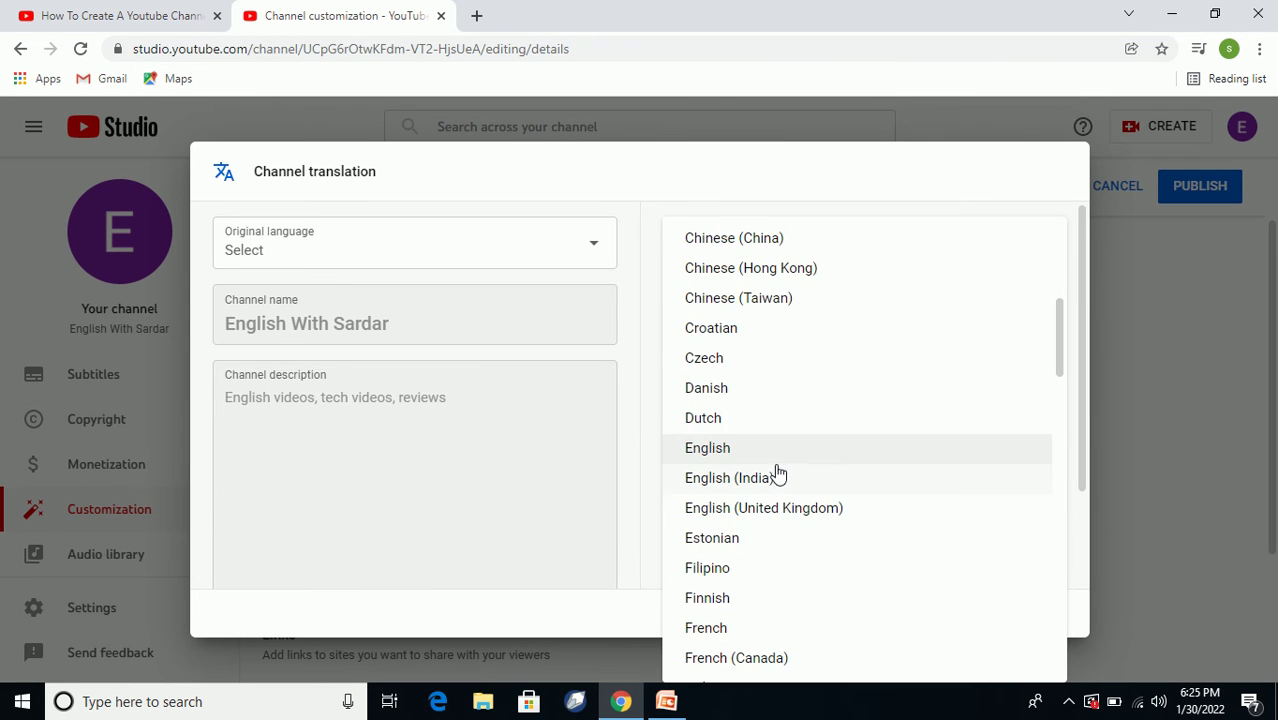
{"action": "scroll", "coordinate": [756, 513], "scroll_direction": "up", "scroll_amount": 4}
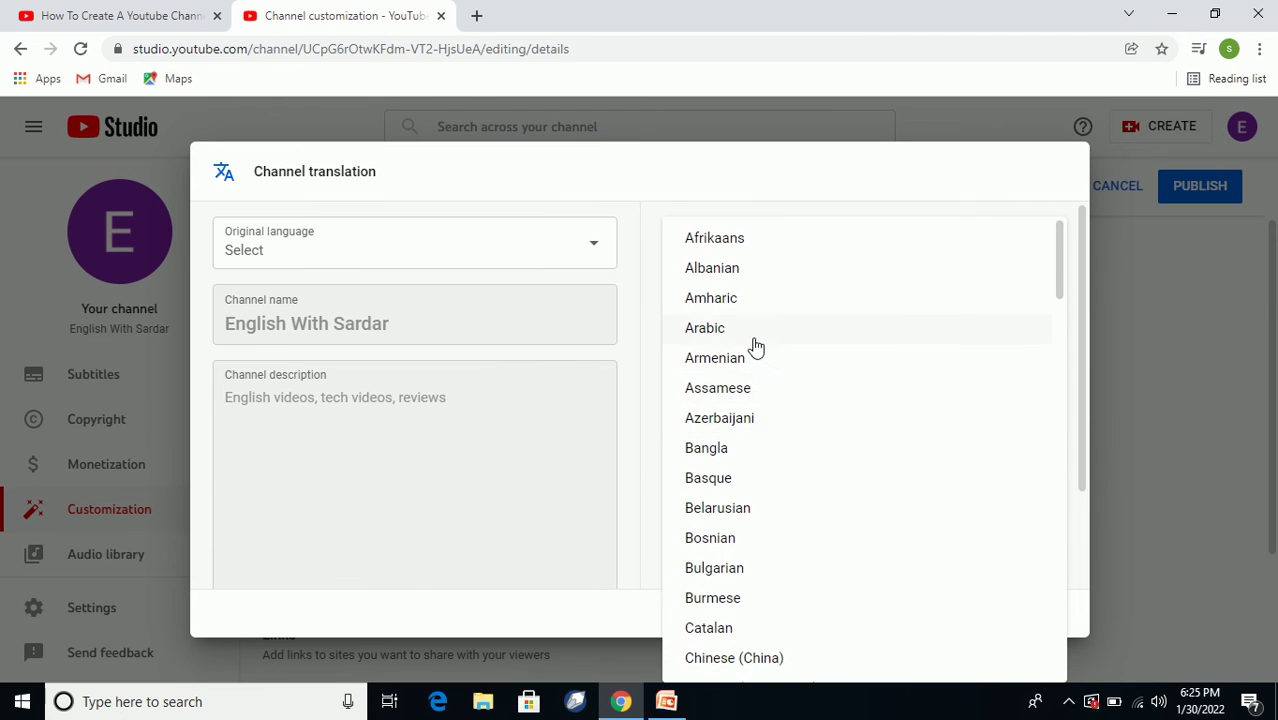
{"action": "scroll", "coordinate": [756, 350], "scroll_direction": "down", "scroll_amount": 3}
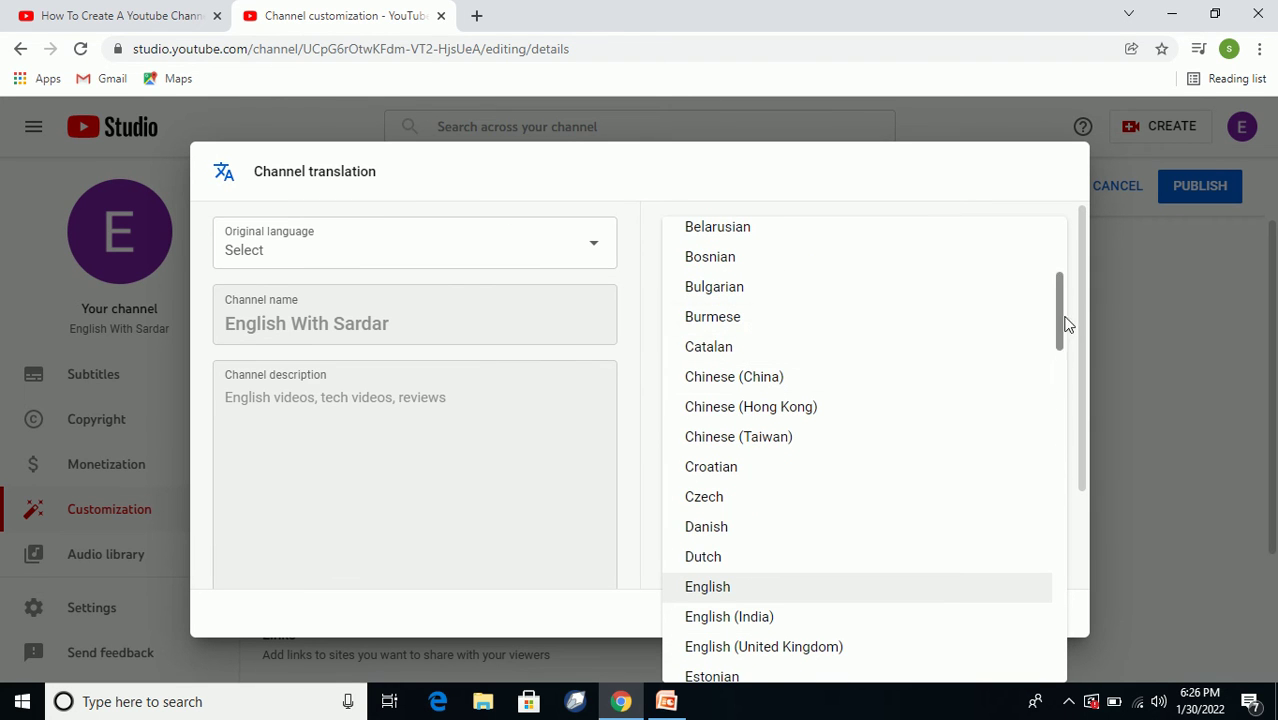
{"action": "left_click_drag", "start_coordinate": [1058, 322], "coordinate": [1057, 352]}
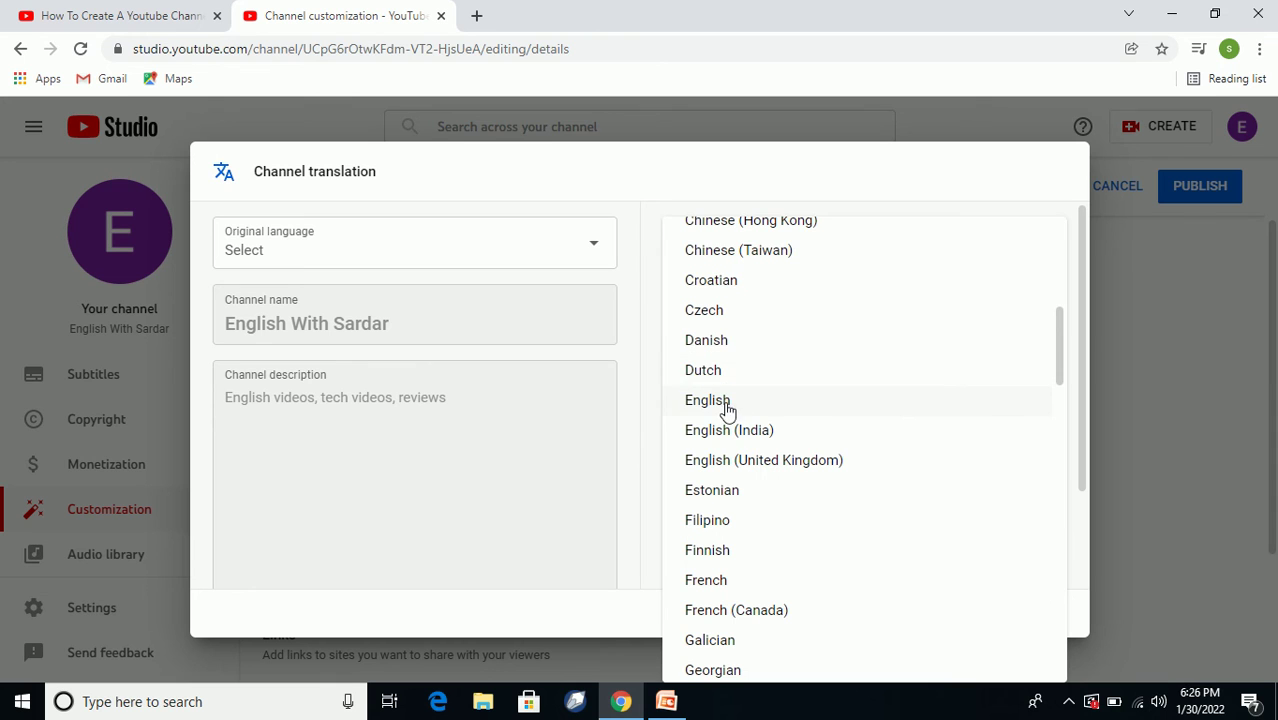
{"action": "left_click", "coordinate": [726, 402]}
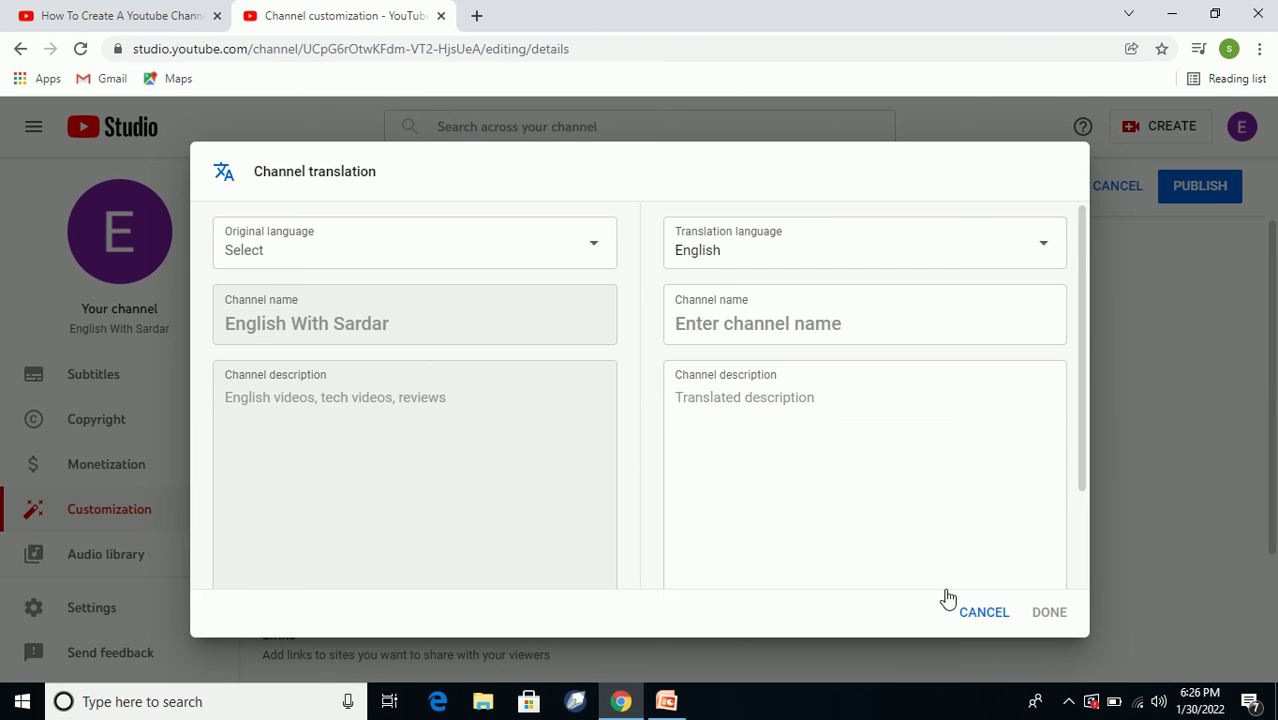
Type 'English Related Videos' into the English translation's channel description field.
{"action": "scroll", "coordinate": [807, 480], "scroll_direction": "down", "scroll_amount": 2}
{"action": "scroll", "coordinate": [808, 479], "scroll_direction": "up", "scroll_amount": 2}
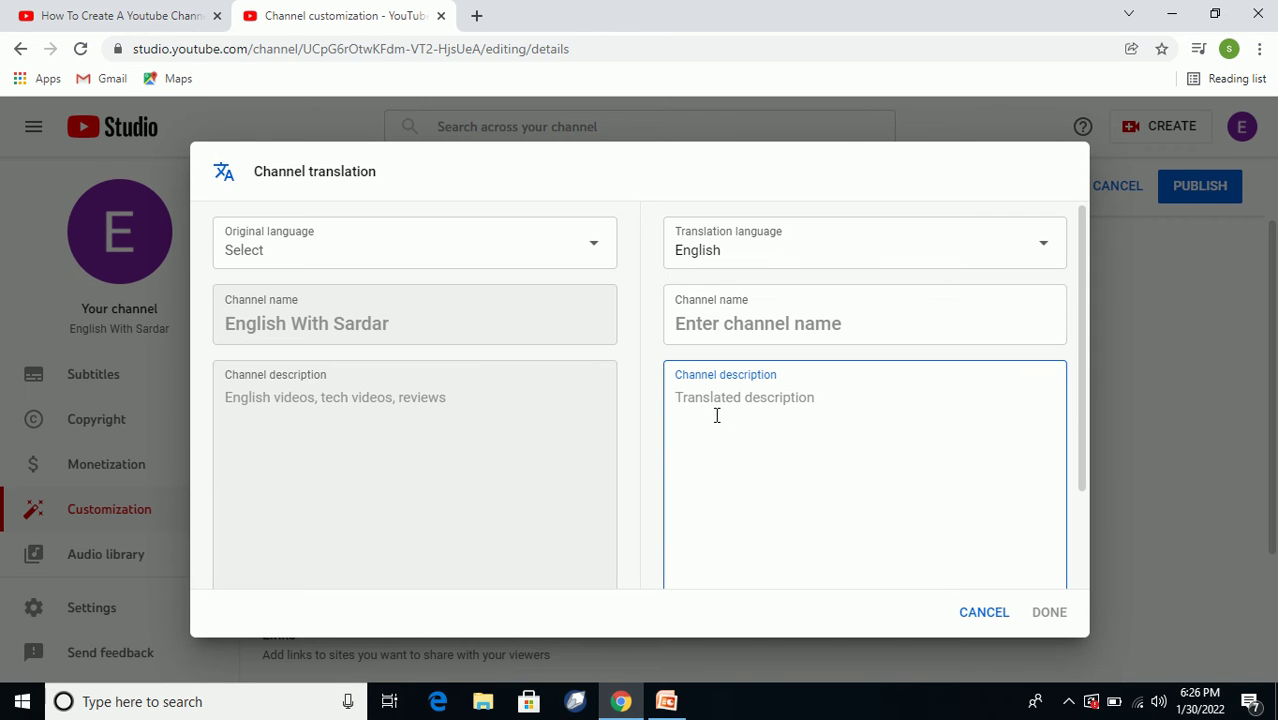
{"action": "left_click", "coordinate": [460, 407]}
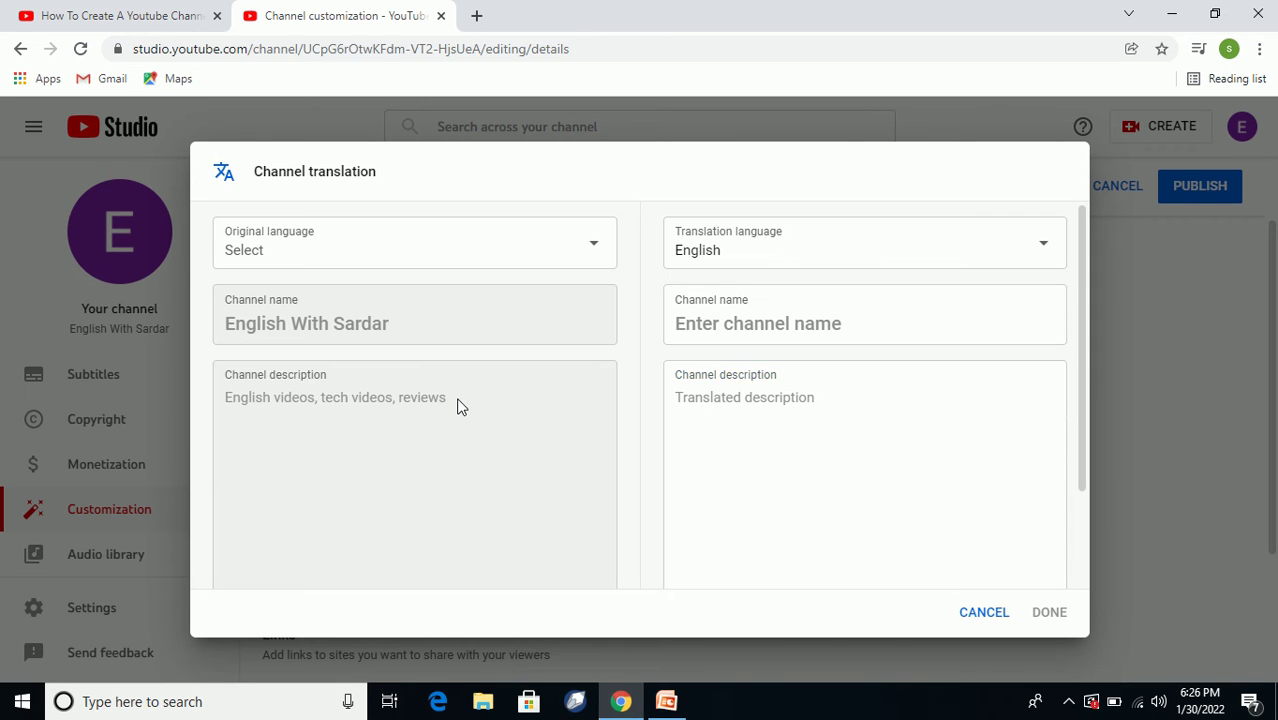
{"action": "left_click", "coordinate": [742, 456]}
{"action": "scroll", "coordinate": [742, 456], "scroll_direction": "down", "scroll_amount": 2}
{"action": "scroll", "coordinate": [733, 397], "scroll_direction": "up", "scroll_amount": 1}
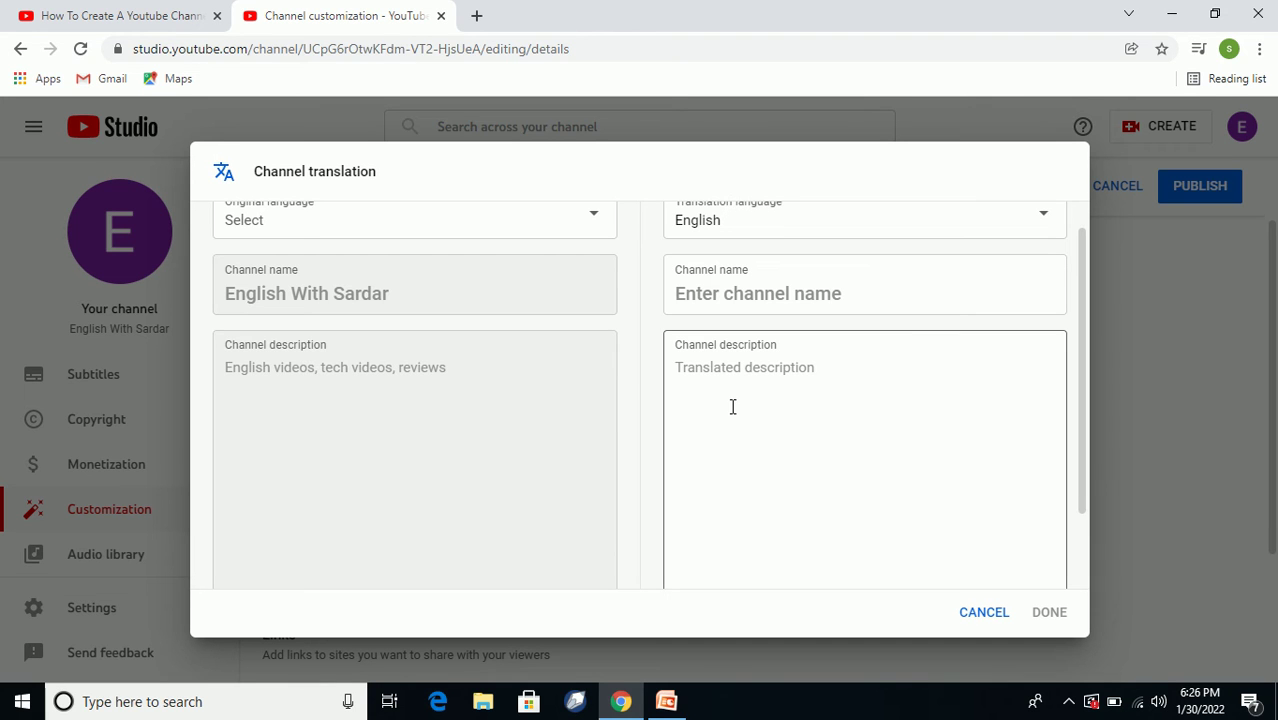
{"action": "left_click", "coordinate": [719, 380]}
{"action": "type", "text": "E"}
{"action": "type", "text": "nglish Related Videos"}
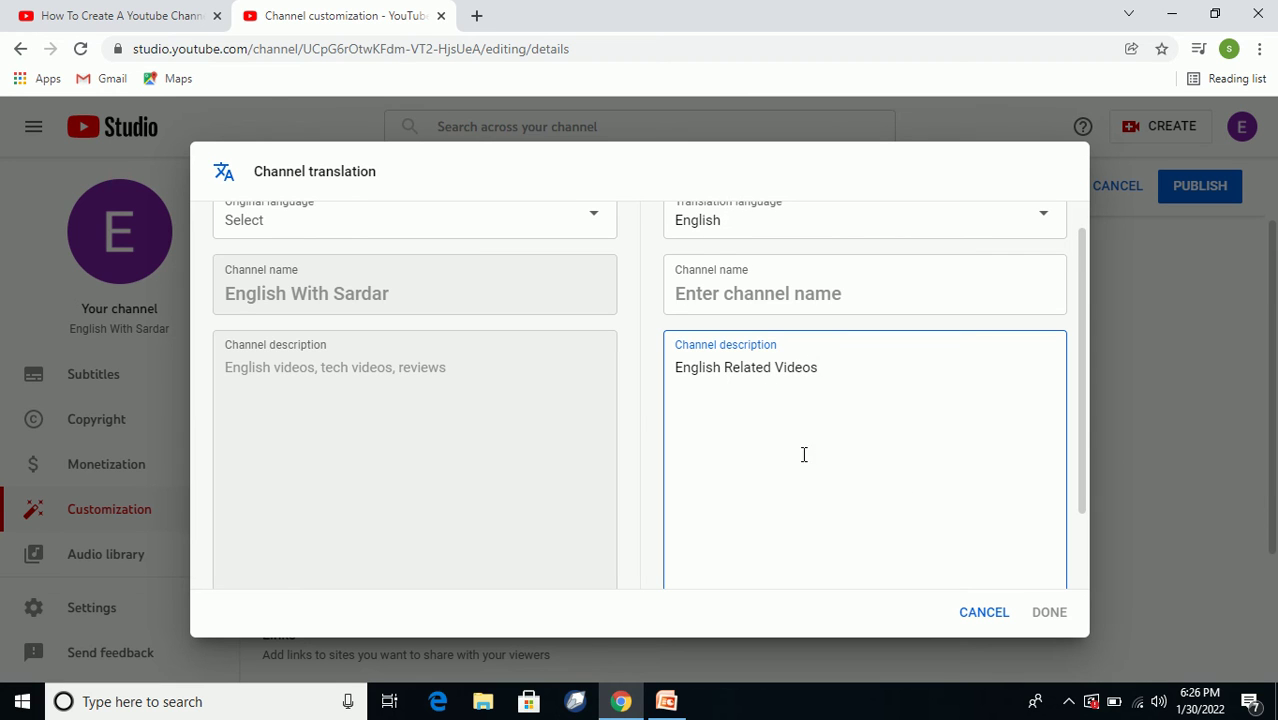
{"action": "scroll", "coordinate": [820, 455], "scroll_direction": "down", "scroll_amount": 1}
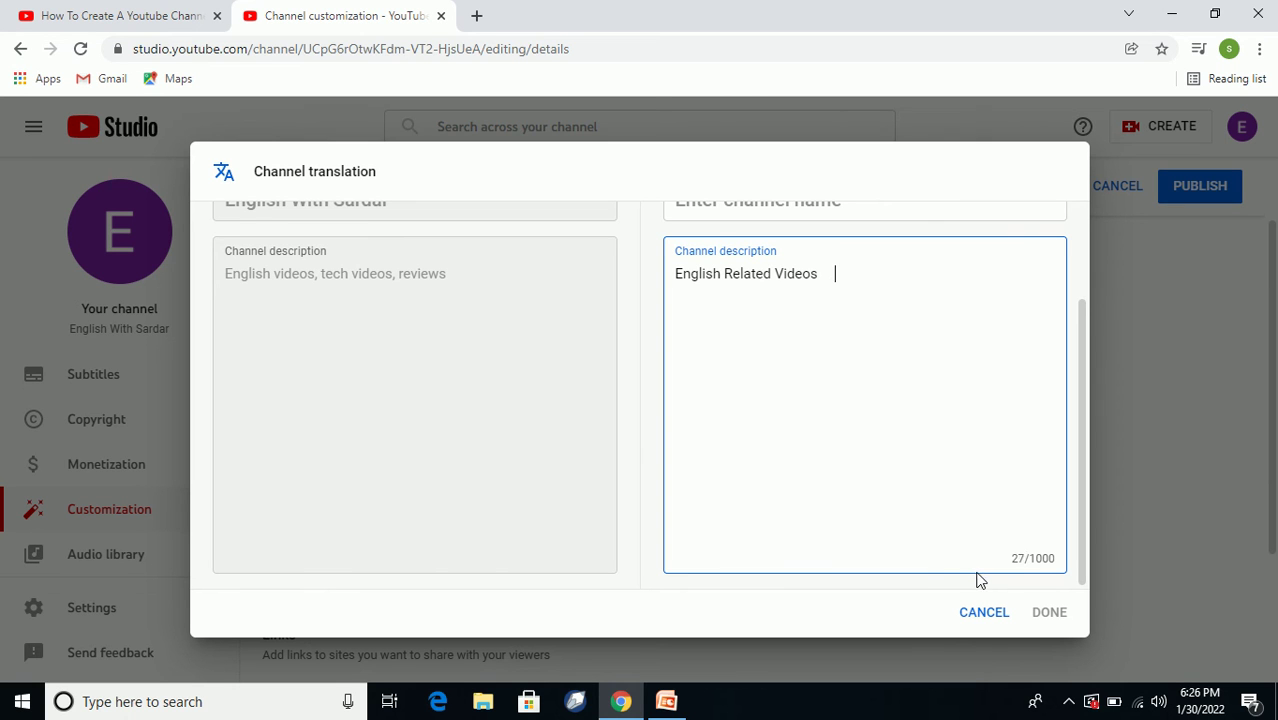
{"action": "scroll", "coordinate": [533, 388], "scroll_direction": "up", "scroll_amount": 2}
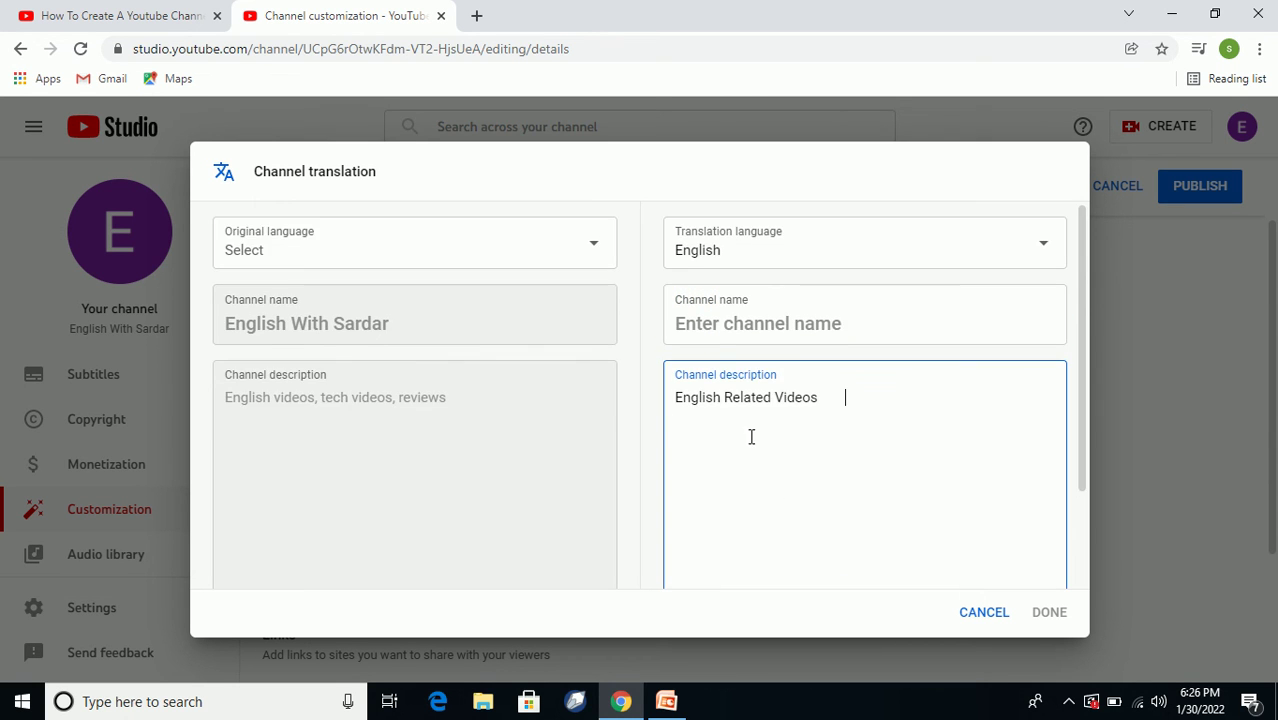
{"action": "scroll", "coordinate": [900, 540], "scroll_direction": "down", "scroll_amount": 2}
{"action": "scroll", "coordinate": [810, 480], "scroll_direction": "up", "scroll_amount": 2}
{"action": "scroll", "coordinate": [640, 460], "scroll_direction": "down", "scroll_amount": 2}
{"action": "scroll", "coordinate": [712, 491], "scroll_direction": "up", "scroll_amount": 2}
{"action": "left_click", "coordinate": [425, 404]}
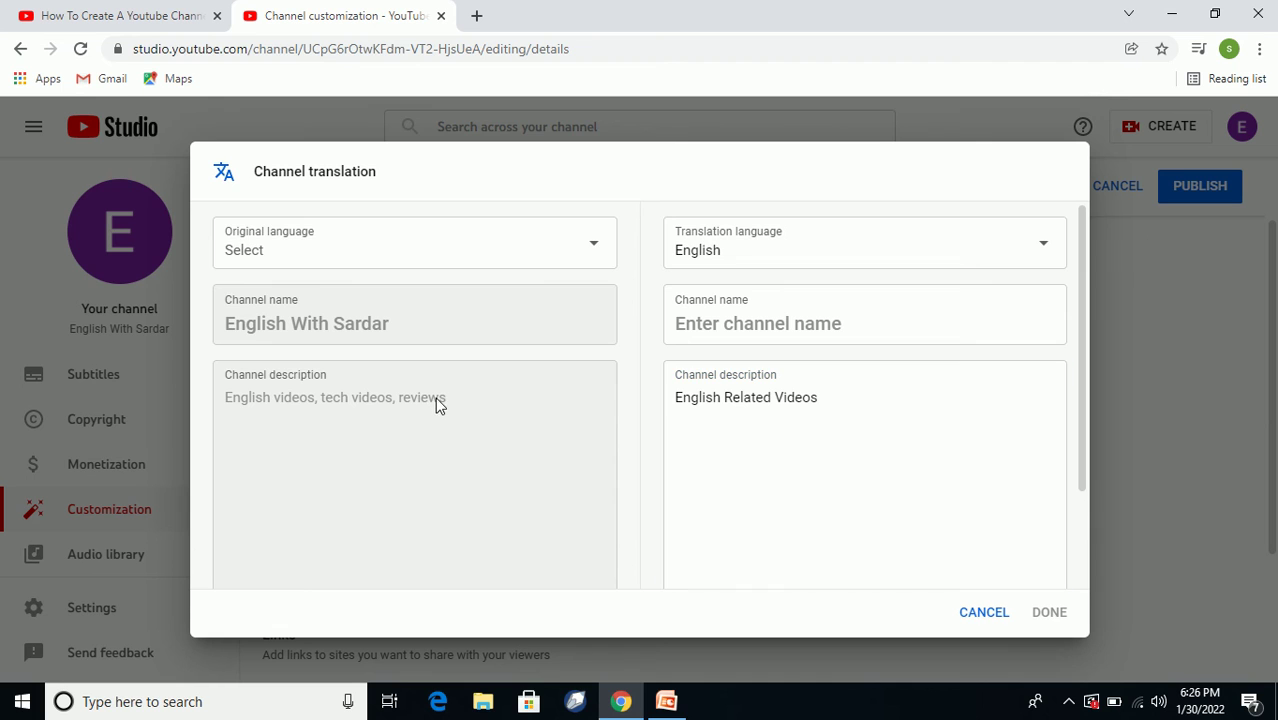
{"action": "scroll", "coordinate": [491, 406], "scroll_direction": "down", "scroll_amount": 1}
{"action": "scroll", "coordinate": [600, 432], "scroll_direction": "up", "scroll_amount": 1}
Choose Urdu as the channel's original language in the translation dialog.
{"action": "left_click", "coordinate": [597, 256]}
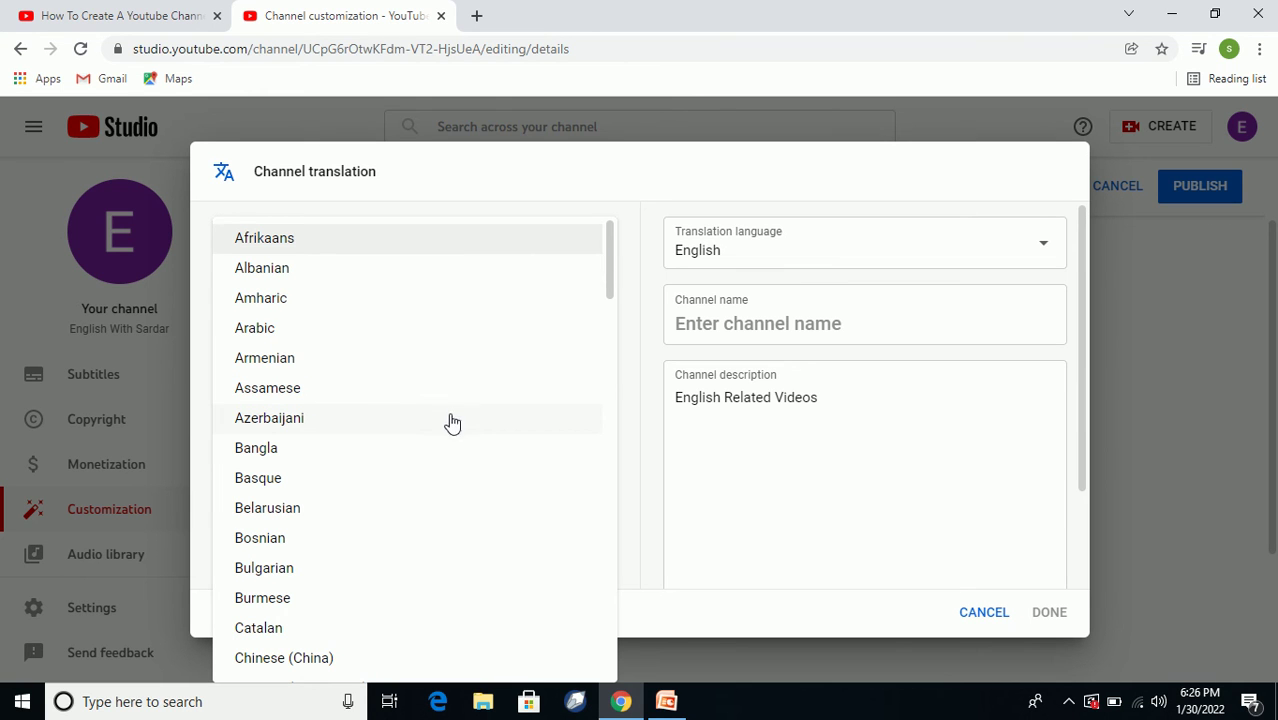
{"action": "scroll", "coordinate": [445, 422], "scroll_direction": "down", "scroll_amount": 5}
{"action": "left_click_drag", "start_coordinate": [605, 363], "coordinate": [588, 673]}
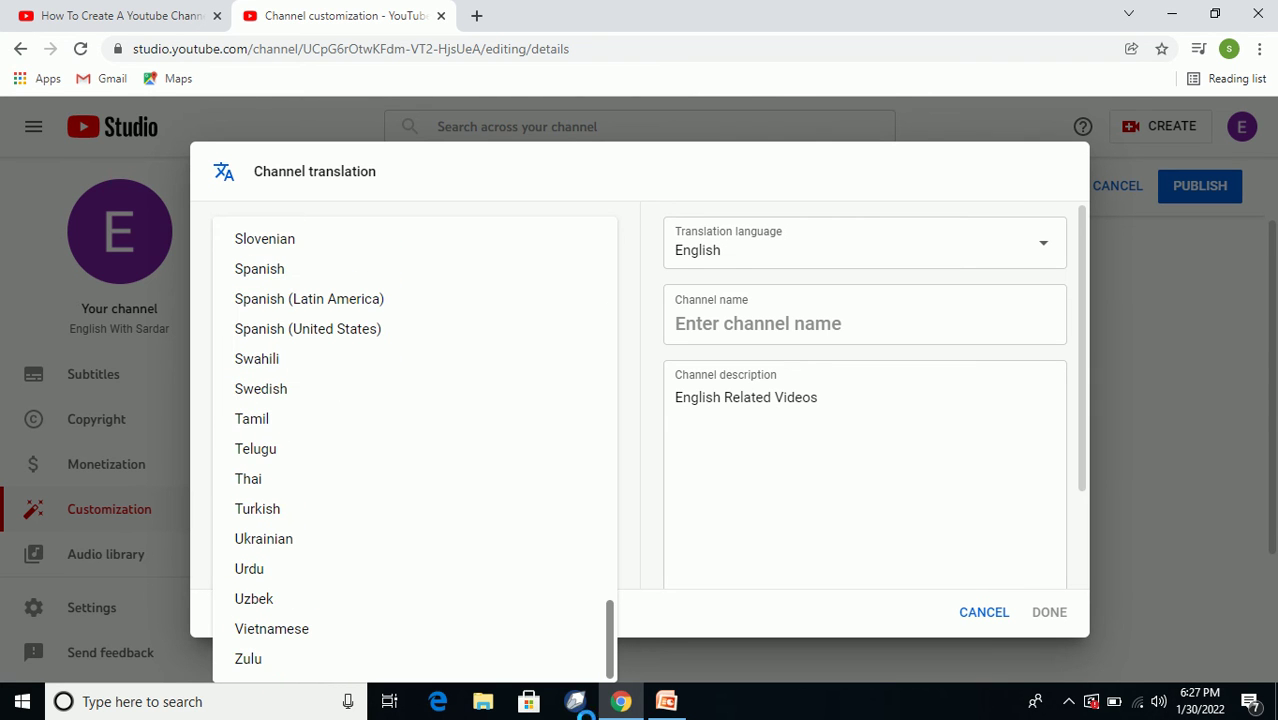
{"action": "left_click", "coordinate": [247, 569]}
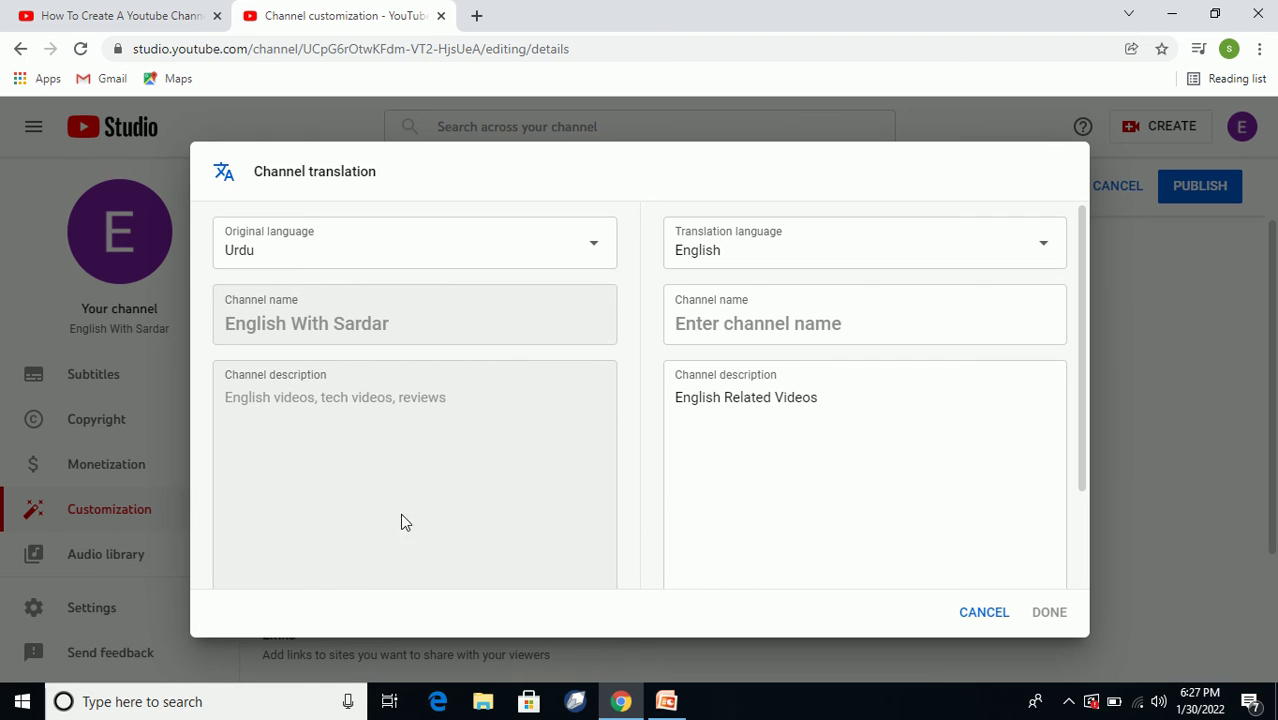
{"action": "scroll", "coordinate": [431, 465], "scroll_direction": "down", "scroll_amount": 2}
{"action": "scroll", "coordinate": [476, 474], "scroll_direction": "up", "scroll_amount": 1}
{"action": "scroll", "coordinate": [478, 480], "scroll_direction": "up", "scroll_amount": 1}
{"action": "scroll", "coordinate": [700, 460], "scroll_direction": "down", "scroll_amount": 2}
{"action": "scroll", "coordinate": [850, 510], "scroll_direction": "up", "scroll_amount": 1}
{"action": "scroll", "coordinate": [900, 550], "scroll_direction": "down", "scroll_amount": 2}
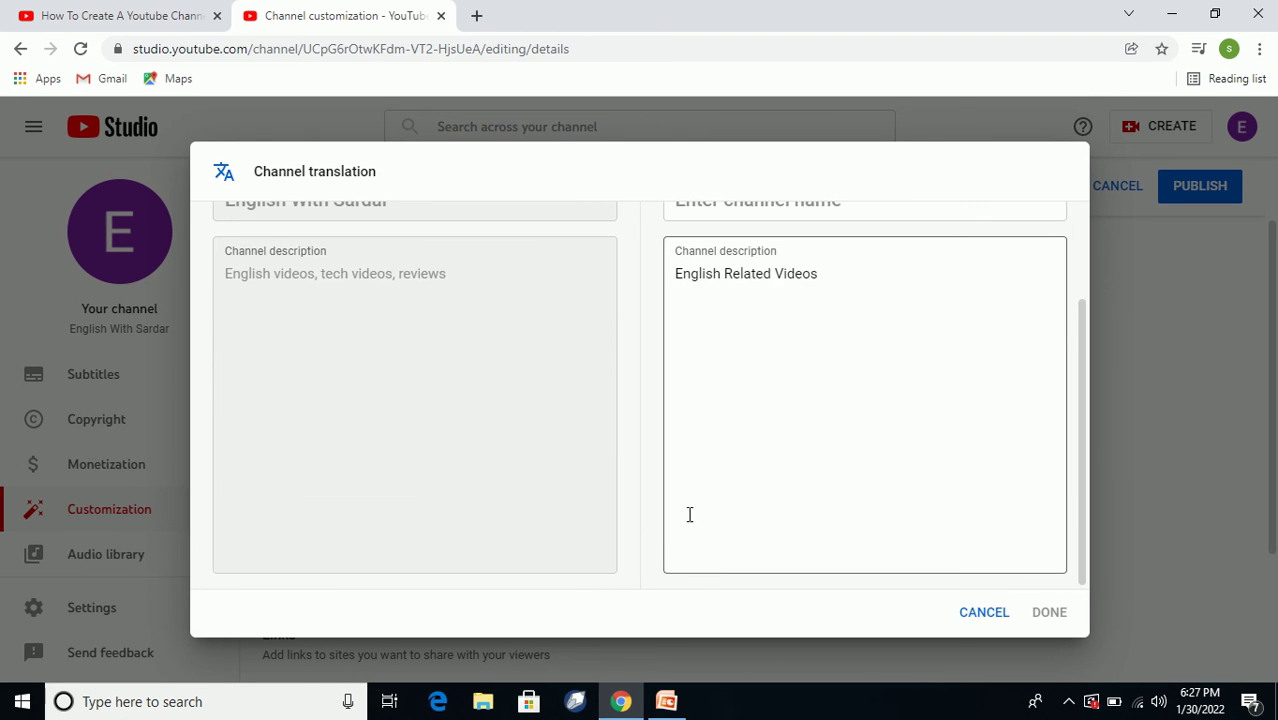
{"action": "scroll", "coordinate": [400, 400], "scroll_direction": "up", "scroll_amount": 2}
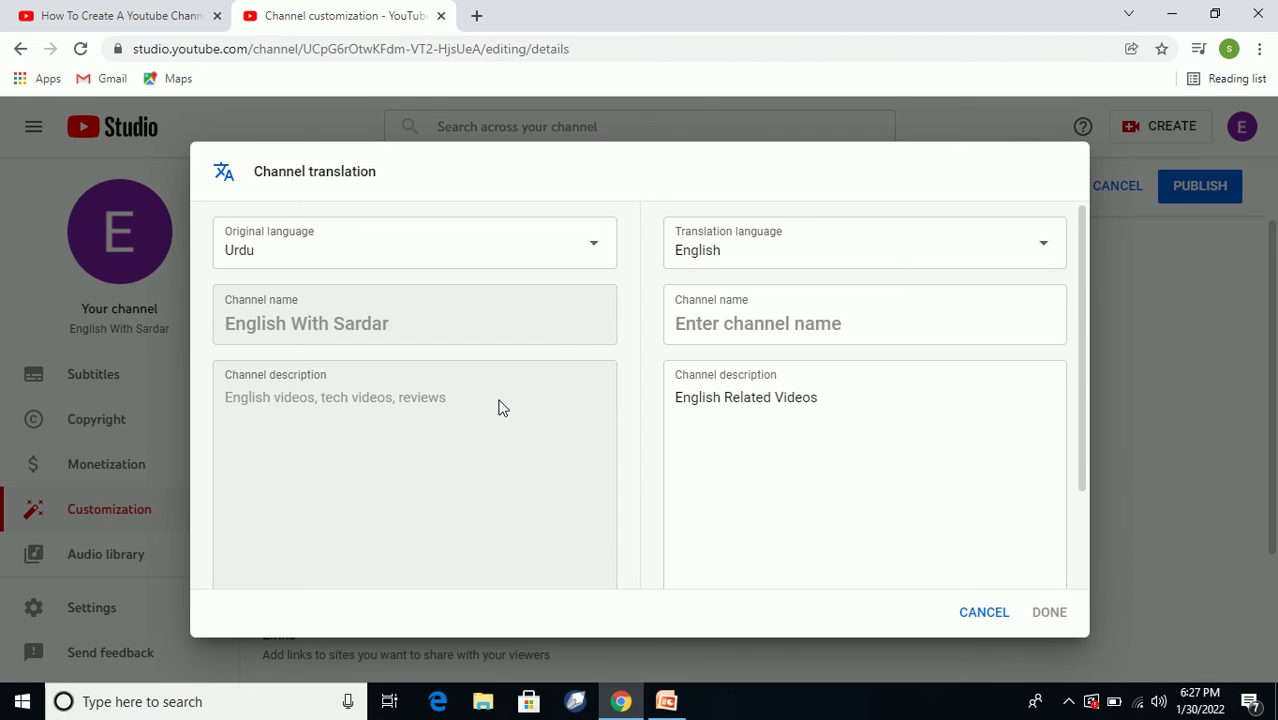
{"action": "scroll", "coordinate": [505, 414], "scroll_direction": "down", "scroll_amount": 2}
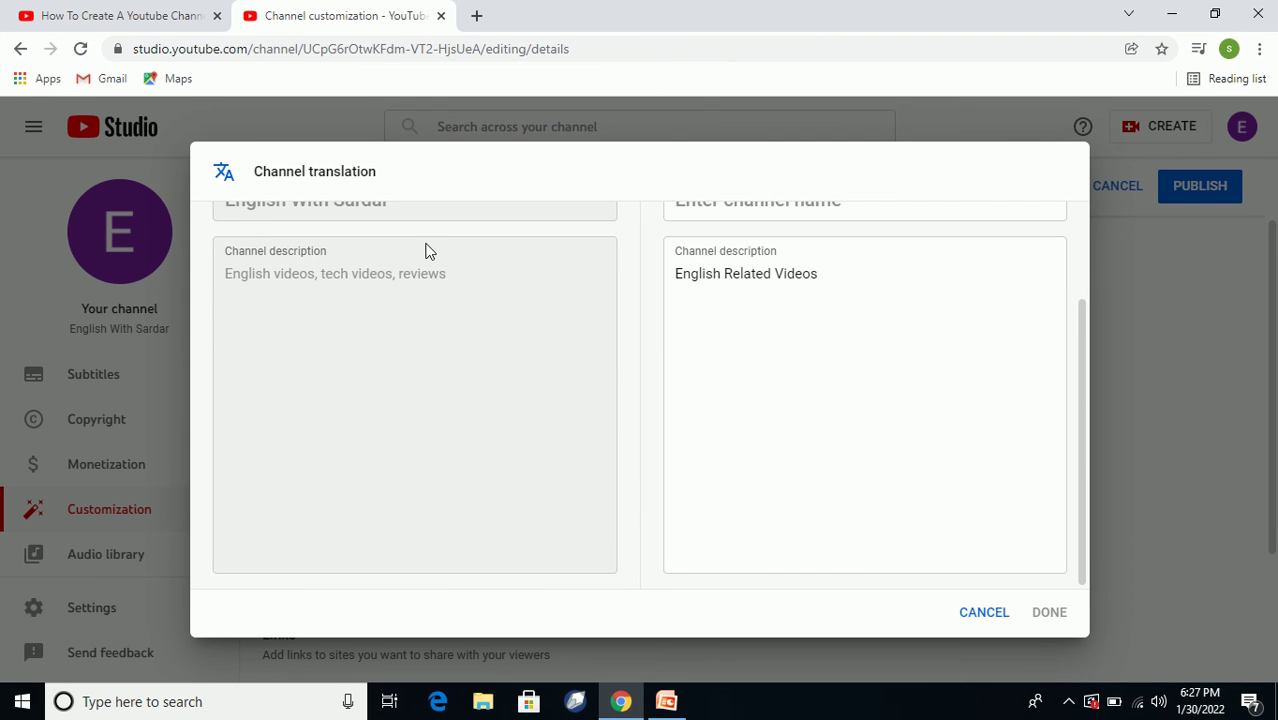
Check the English description 'English Related Videos' and keep Urdu as the original language.
{"action": "left_click", "coordinate": [823, 391]}
{"action": "left_click", "coordinate": [484, 399]}
{"action": "scroll", "coordinate": [480, 385], "scroll_direction": "up", "scroll_amount": 2}
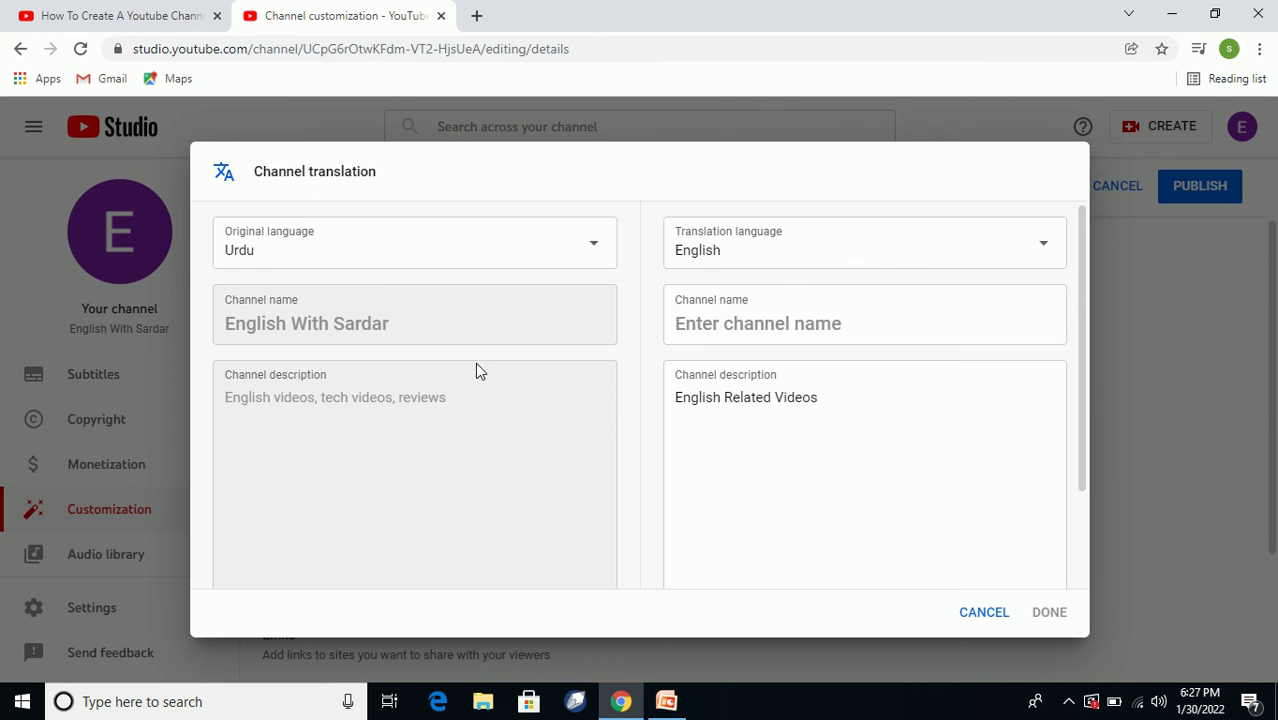
{"action": "left_click", "coordinate": [362, 262]}
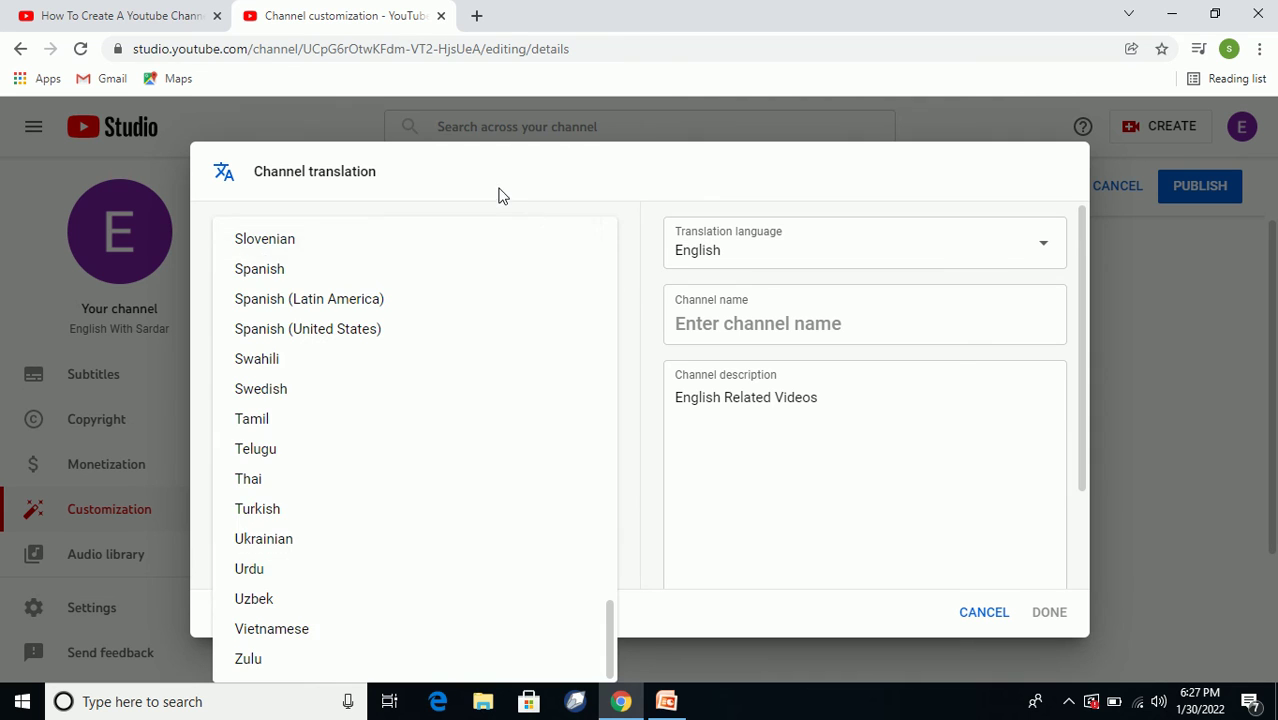
{"action": "left_click", "coordinate": [499, 194]}
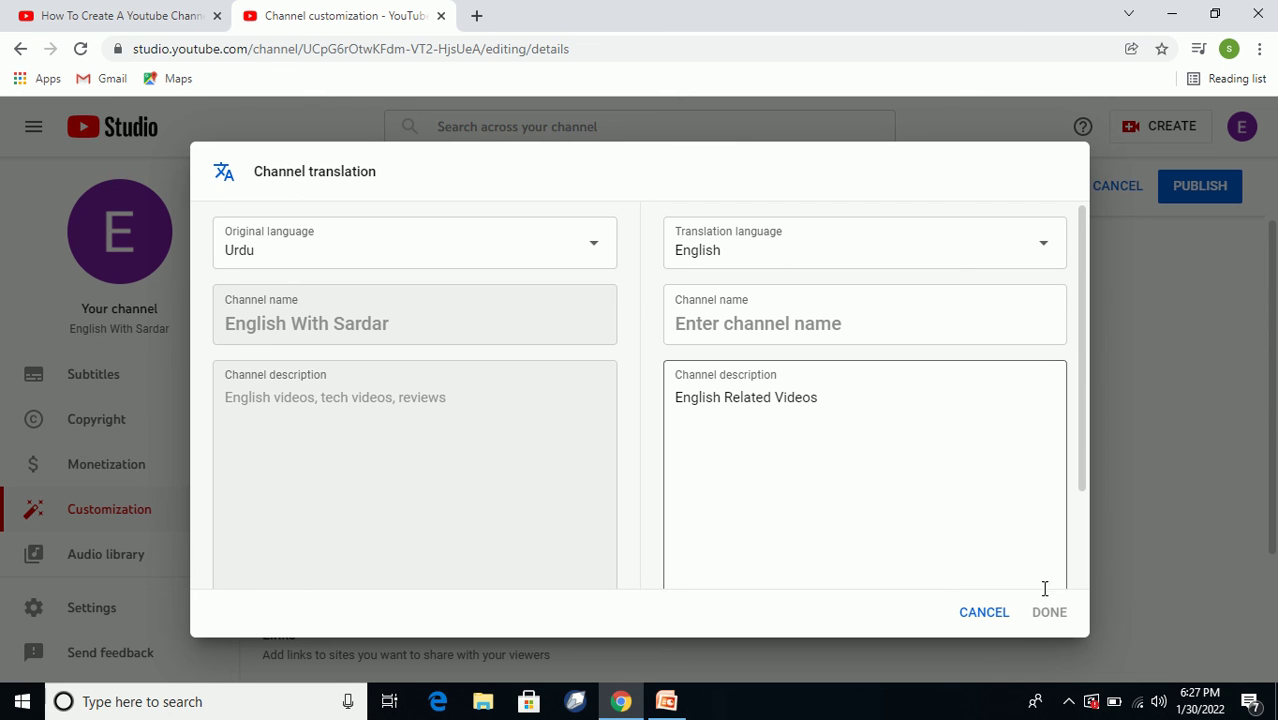
{"action": "left_click_drag", "start_coordinate": [1081, 443], "coordinate": [1085, 583]}
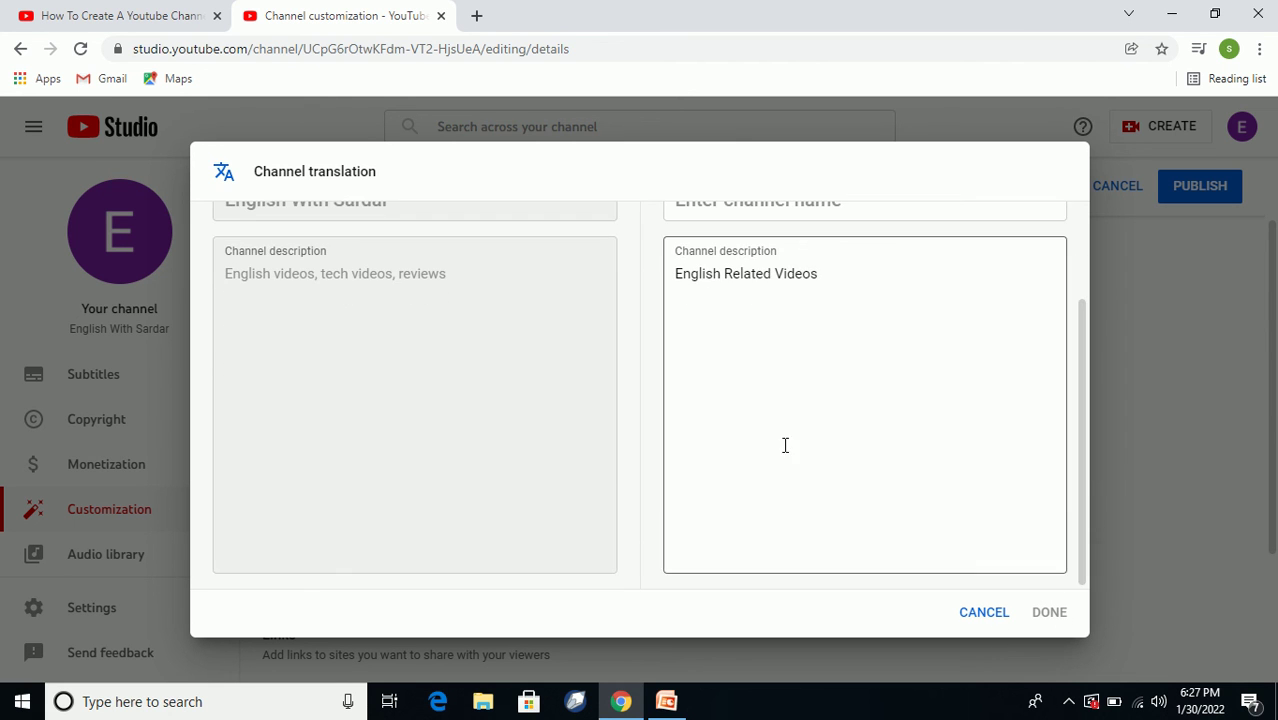
{"action": "left_click", "coordinate": [741, 354]}
{"action": "scroll", "coordinate": [893, 484], "scroll_direction": "up", "scroll_amount": 2}
{"action": "scroll", "coordinate": [910, 557], "scroll_direction": "down", "scroll_amount": 1}
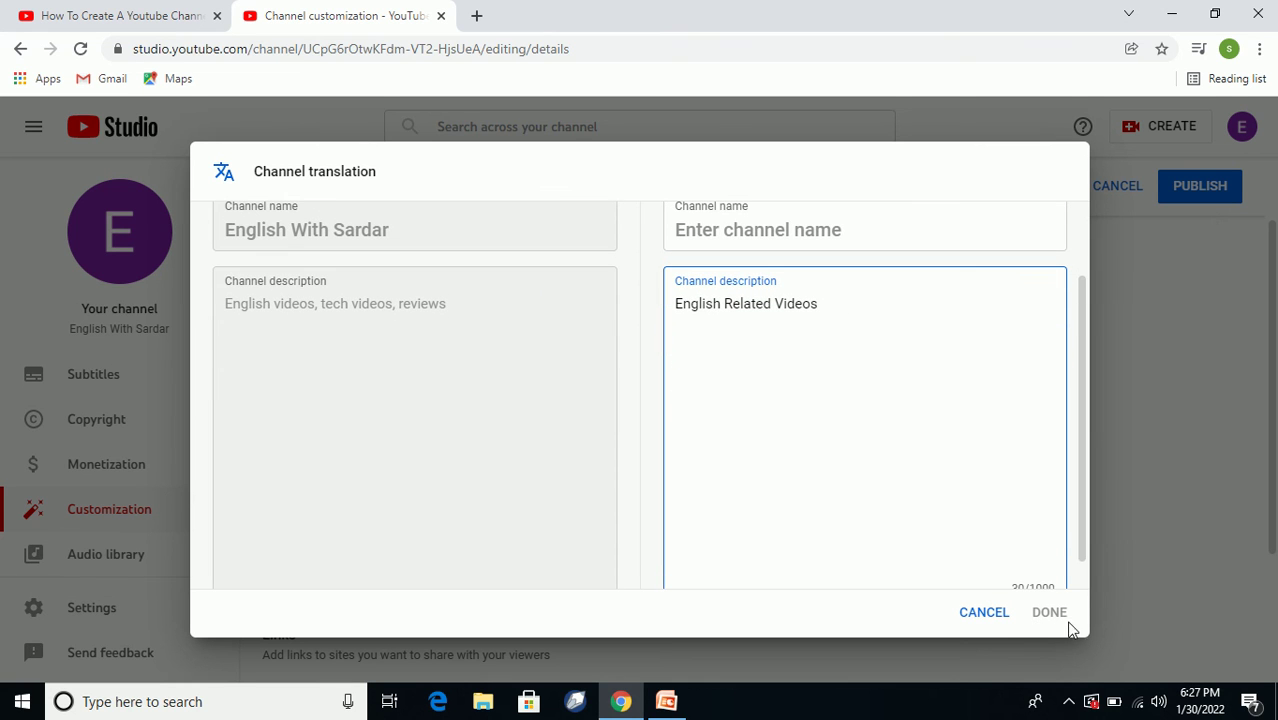
Cancel the channel translation, then enter the channel's contact e-mail address in the Email field.
{"action": "left_click", "coordinate": [981, 613]}
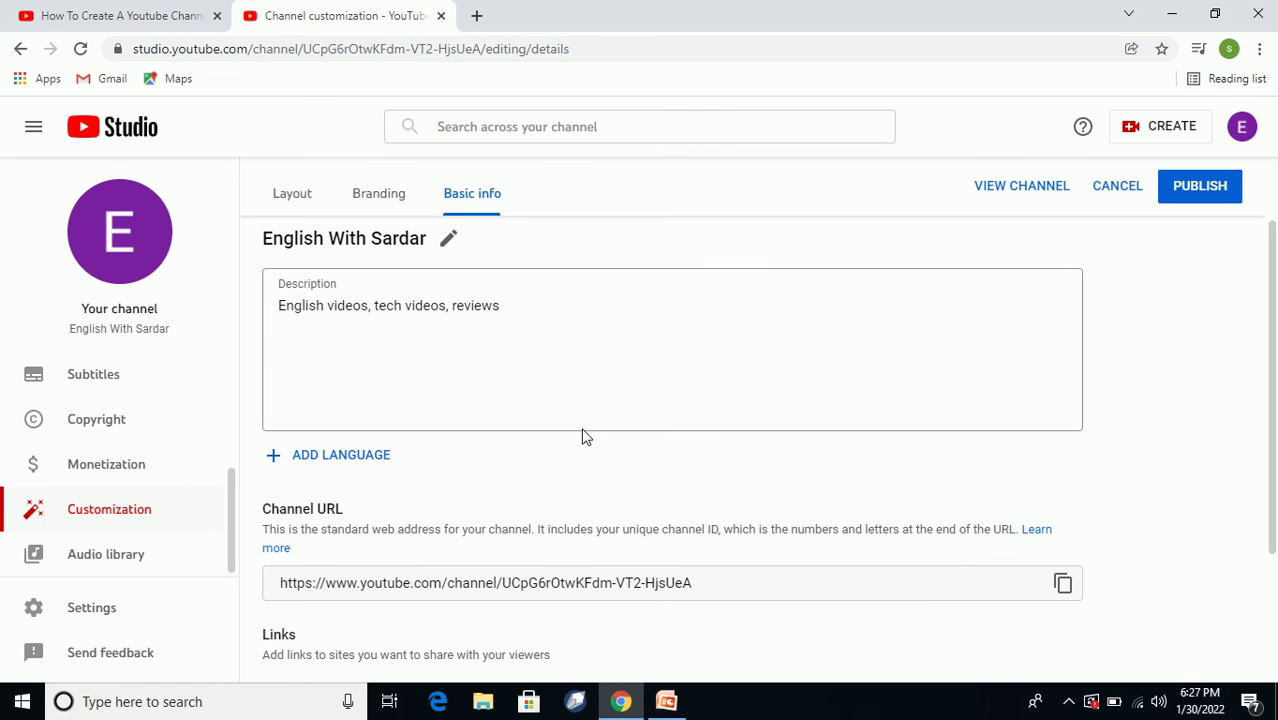
{"action": "scroll", "coordinate": [442, 425], "scroll_direction": "down", "scroll_amount": 2}
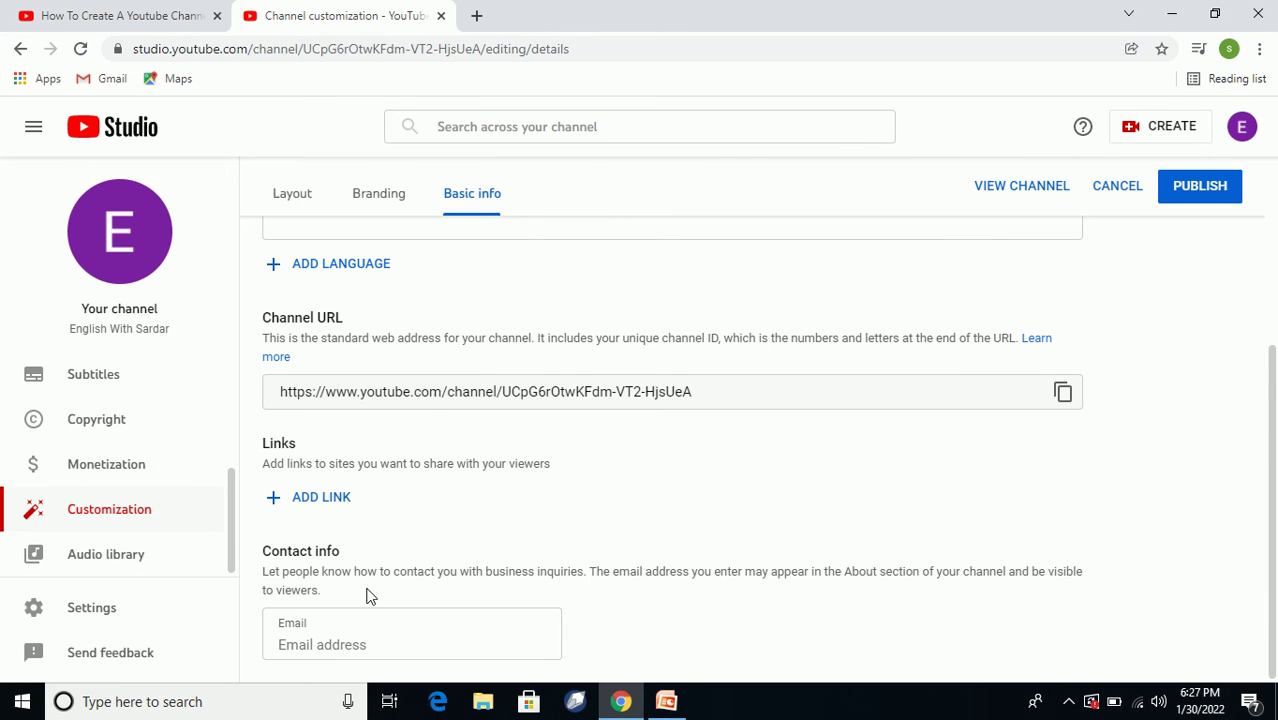
{"action": "left_click", "coordinate": [320, 638]}
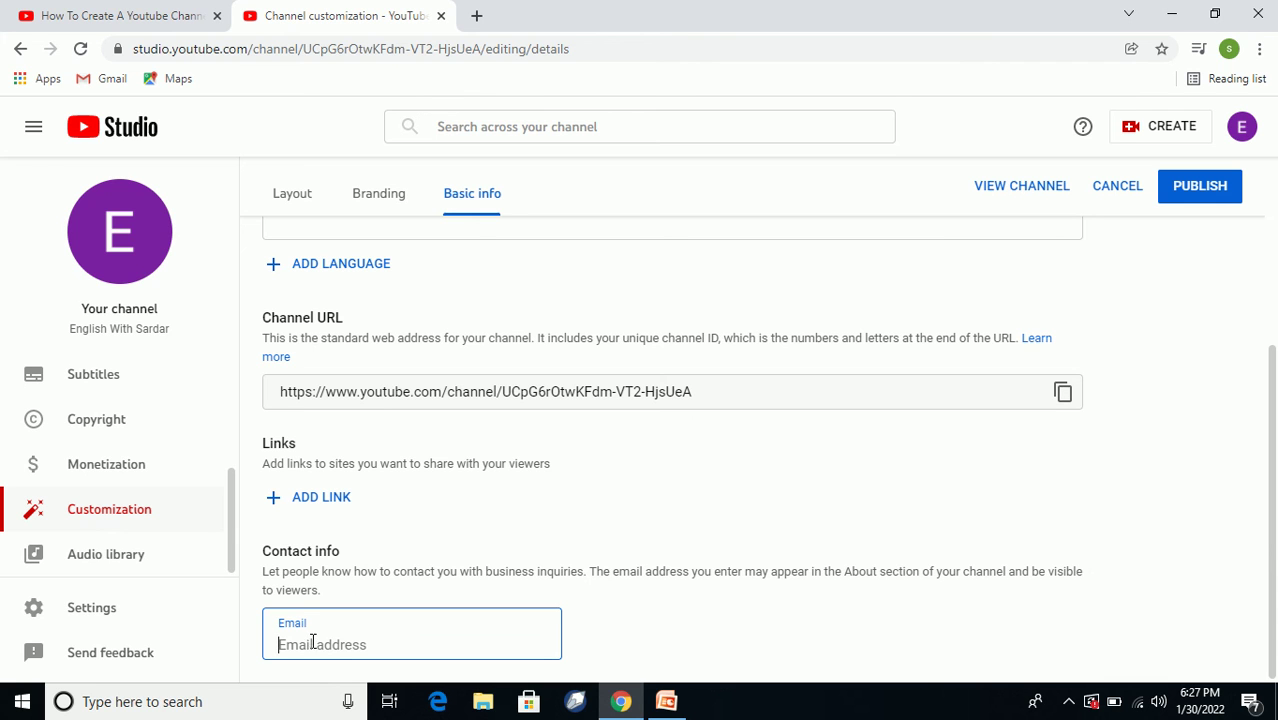
{"action": "scroll", "coordinate": [548, 571], "scroll_direction": "up", "scroll_amount": 3}
{"action": "scroll", "coordinate": [569, 468], "scroll_direction": "down", "scroll_amount": 3}
{"action": "left_click", "coordinate": [319, 640]}
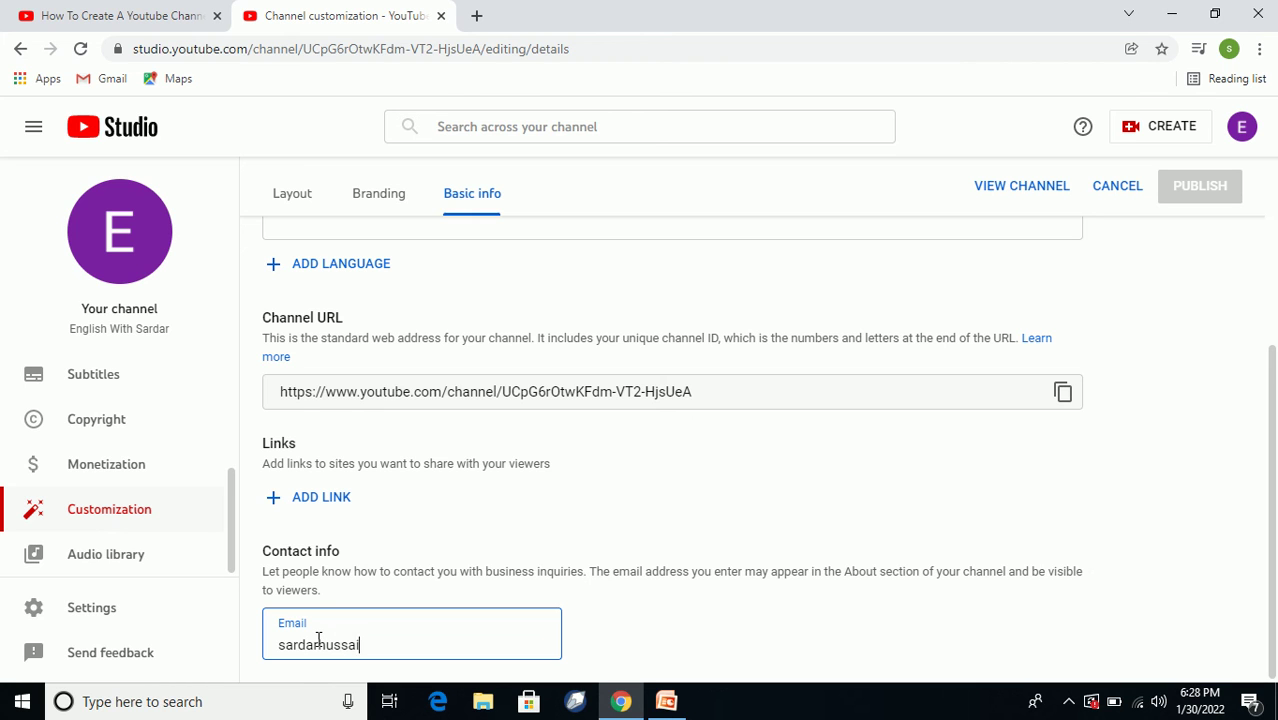
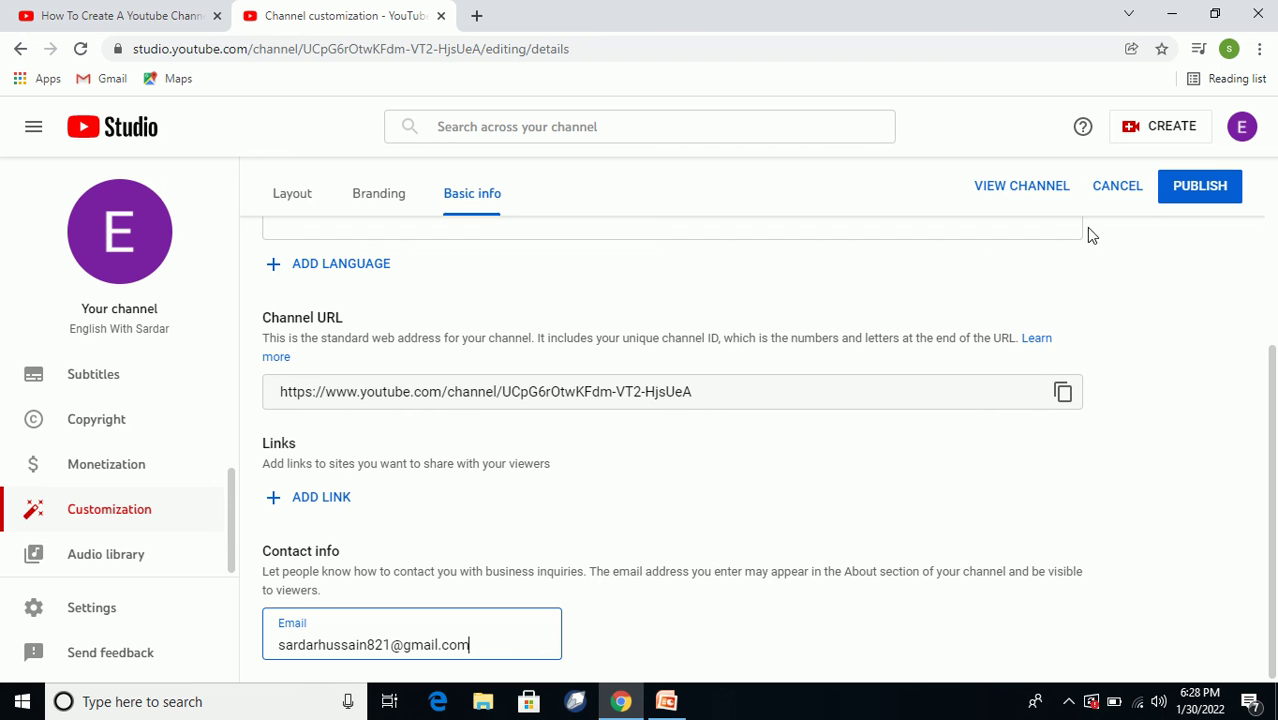
Select the channel URL text on the Basic info page, then deselect it.
{"action": "scroll", "coordinate": [351, 372], "scroll_direction": "up", "scroll_amount": 1}
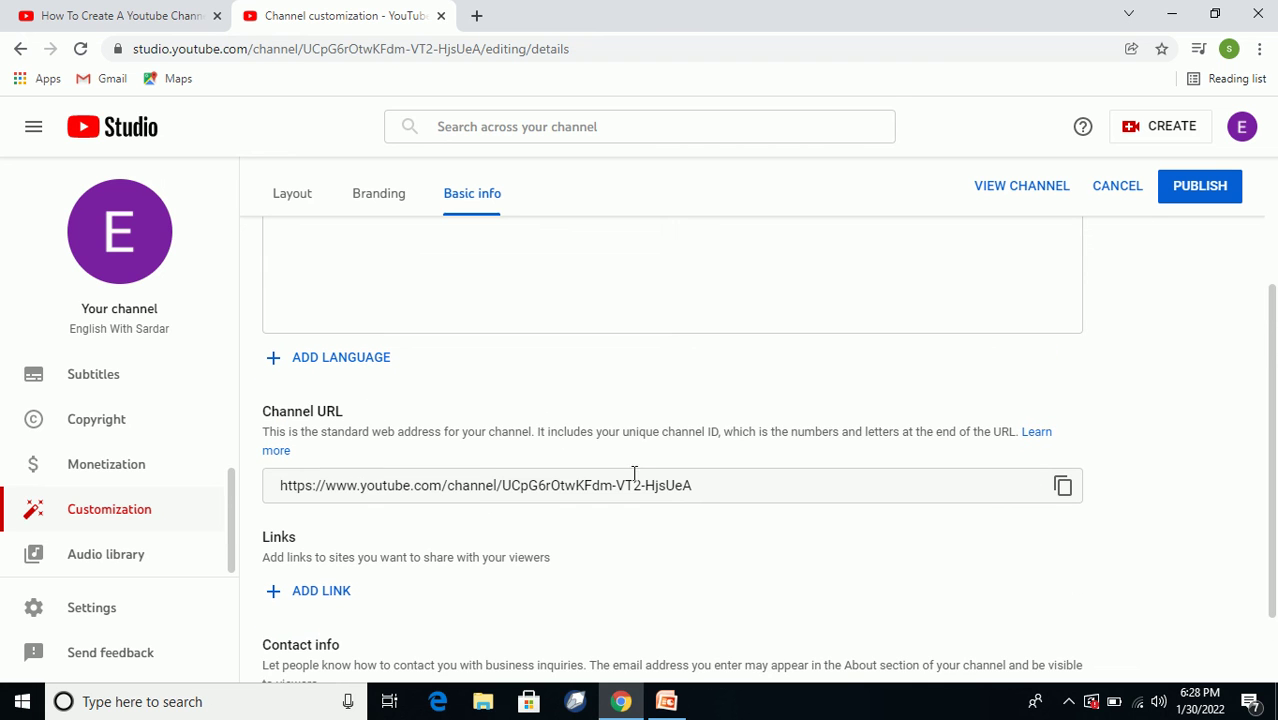
{"action": "left_click", "coordinate": [699, 488]}
{"action": "left_click_drag", "start_coordinate": [625, 482], "coordinate": [306, 487]}
{"action": "left_click", "coordinate": [698, 486]}
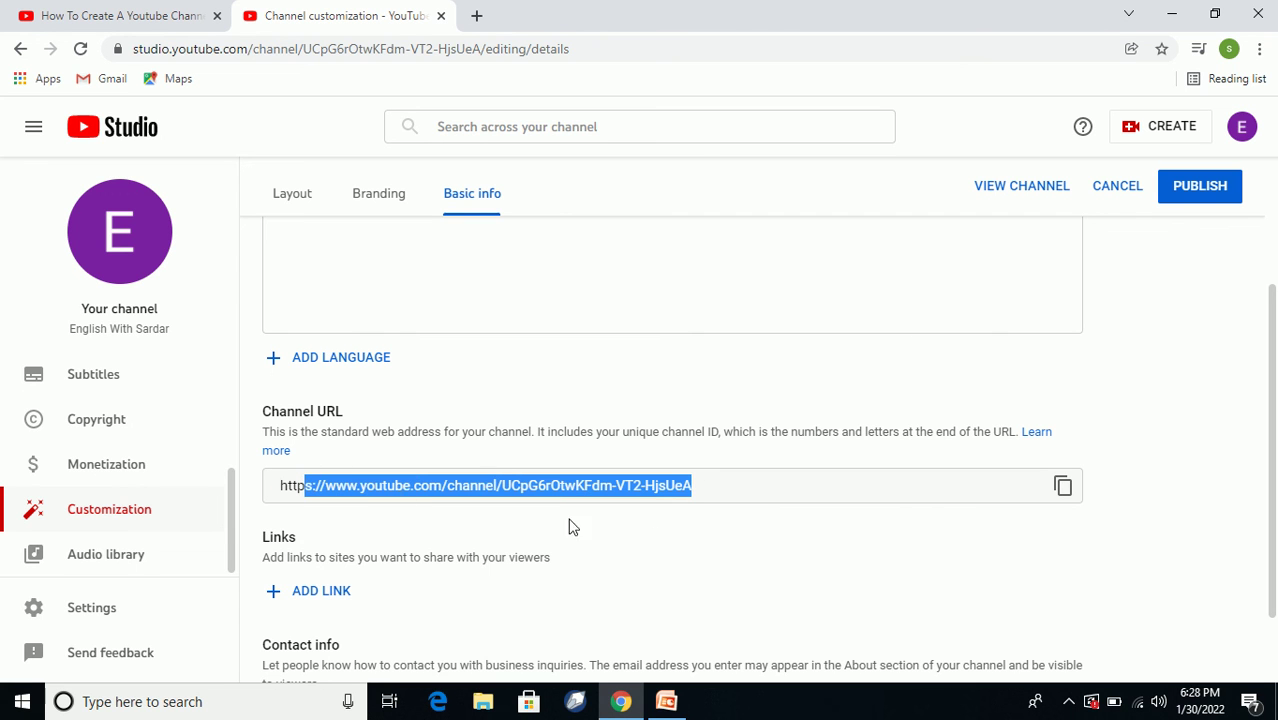
{"action": "left_click", "coordinate": [719, 489]}
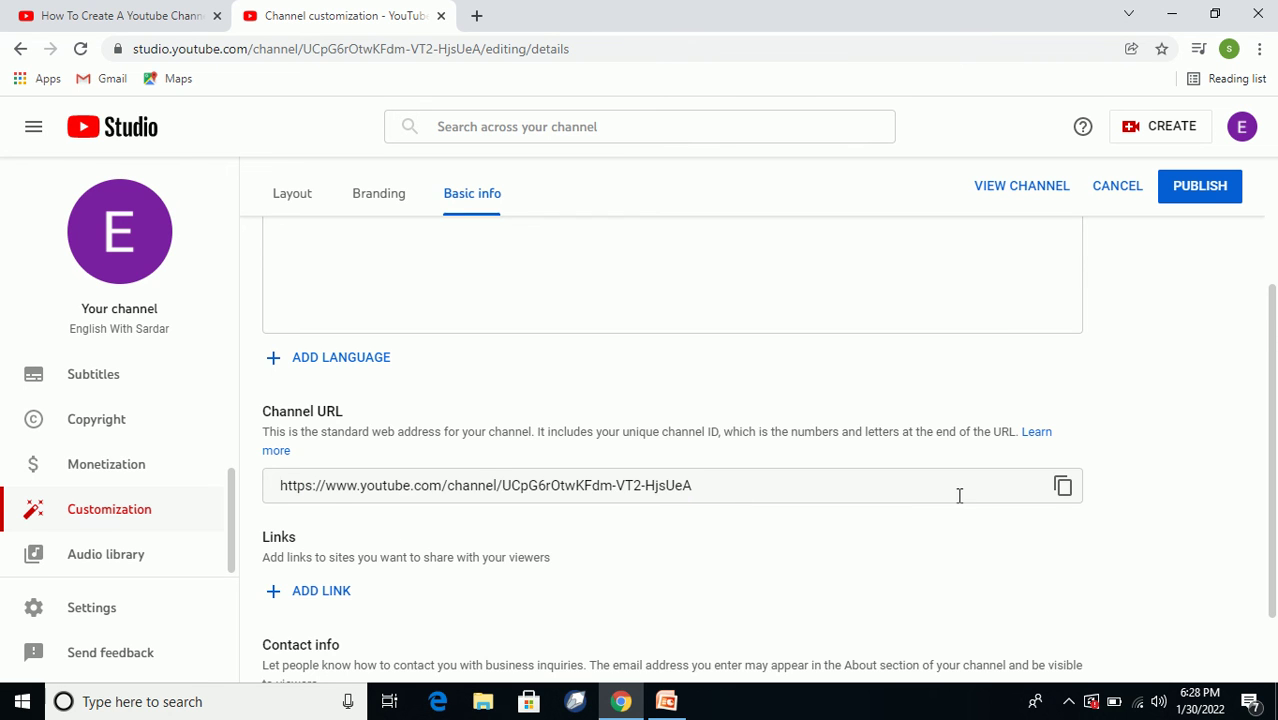
Publish the Basic info changes with the new contact e-mail and description.
{"action": "scroll", "coordinate": [909, 521], "scroll_direction": "down", "scroll_amount": 1}
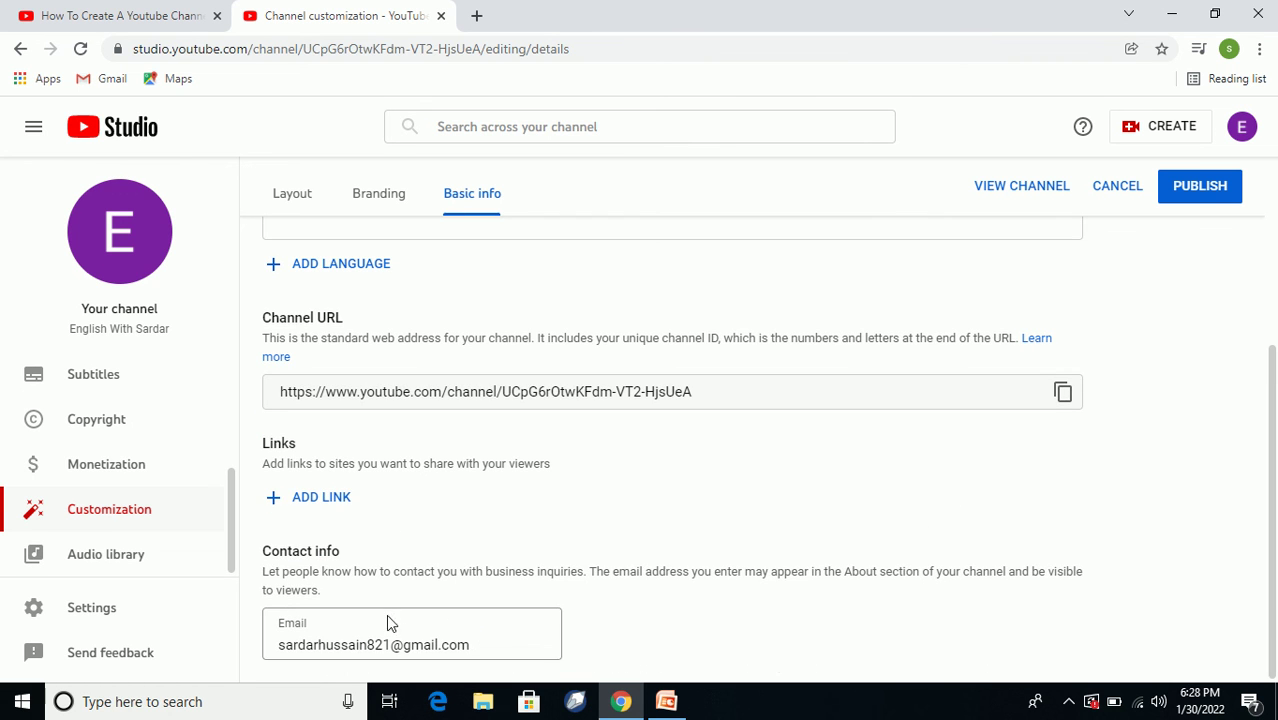
{"action": "scroll", "coordinate": [1150, 265], "scroll_direction": "up", "scroll_amount": 3}
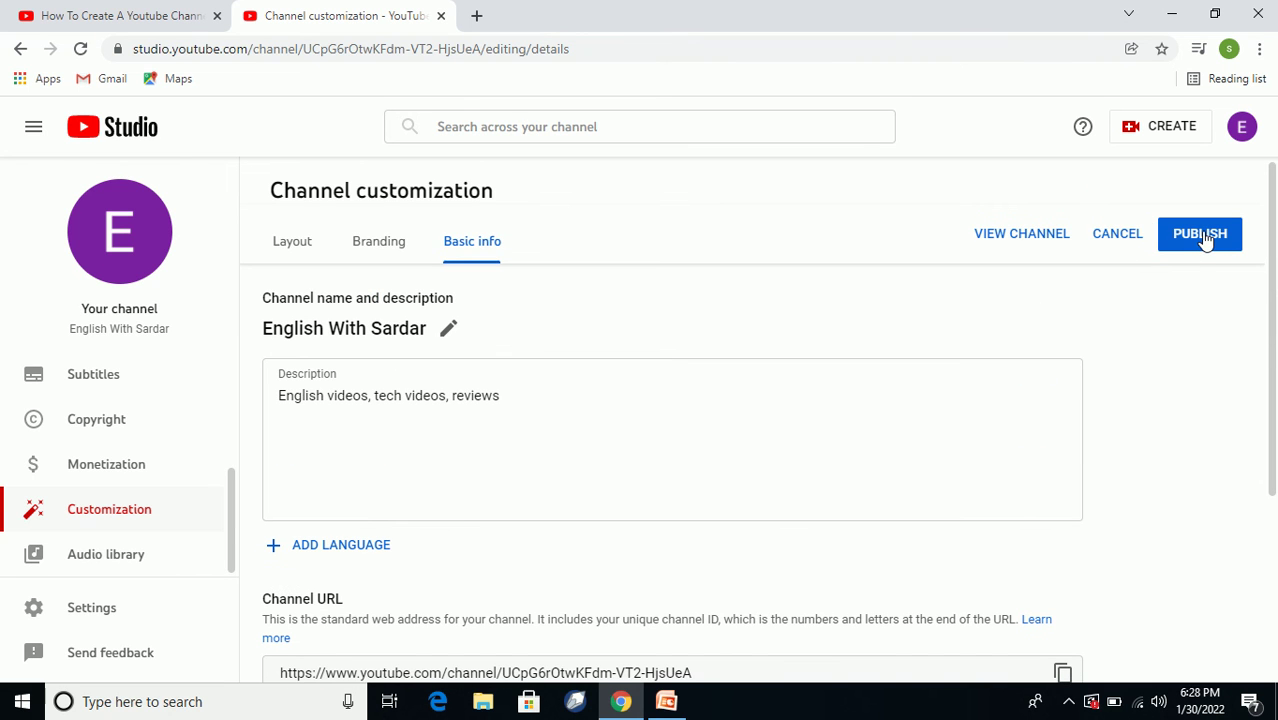
{"action": "left_click", "coordinate": [1202, 234]}
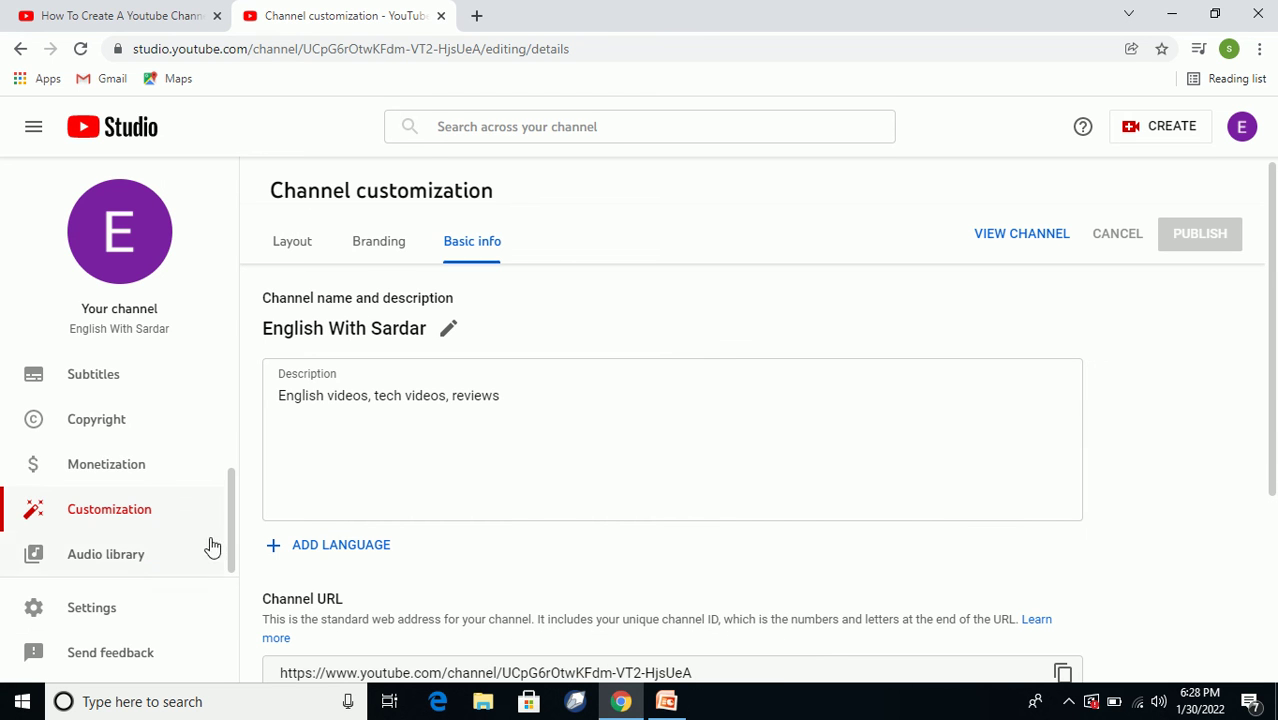
{"action": "left_click_drag", "start_coordinate": [228, 528], "coordinate": [268, 393]}
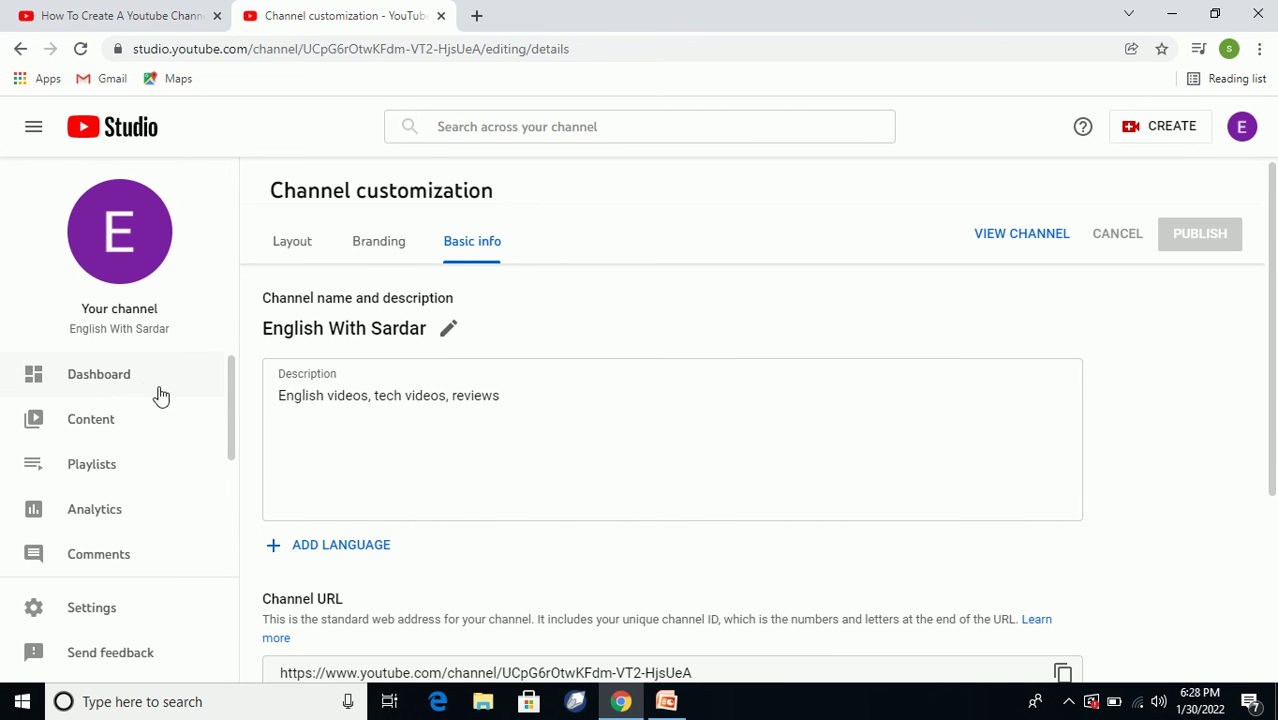
Go to the channel Dashboard.
{"action": "left_click", "coordinate": [106, 376]}
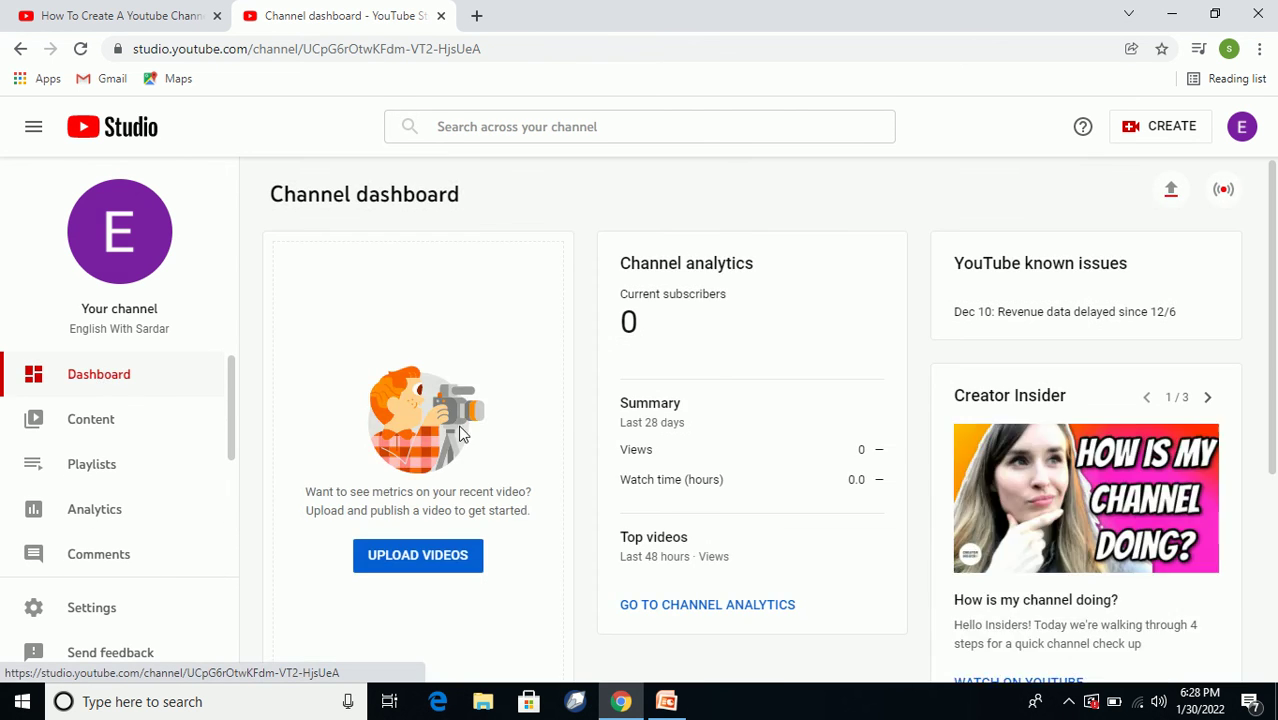
{"action": "scroll", "coordinate": [658, 350], "scroll_direction": "down", "scroll_amount": 1}
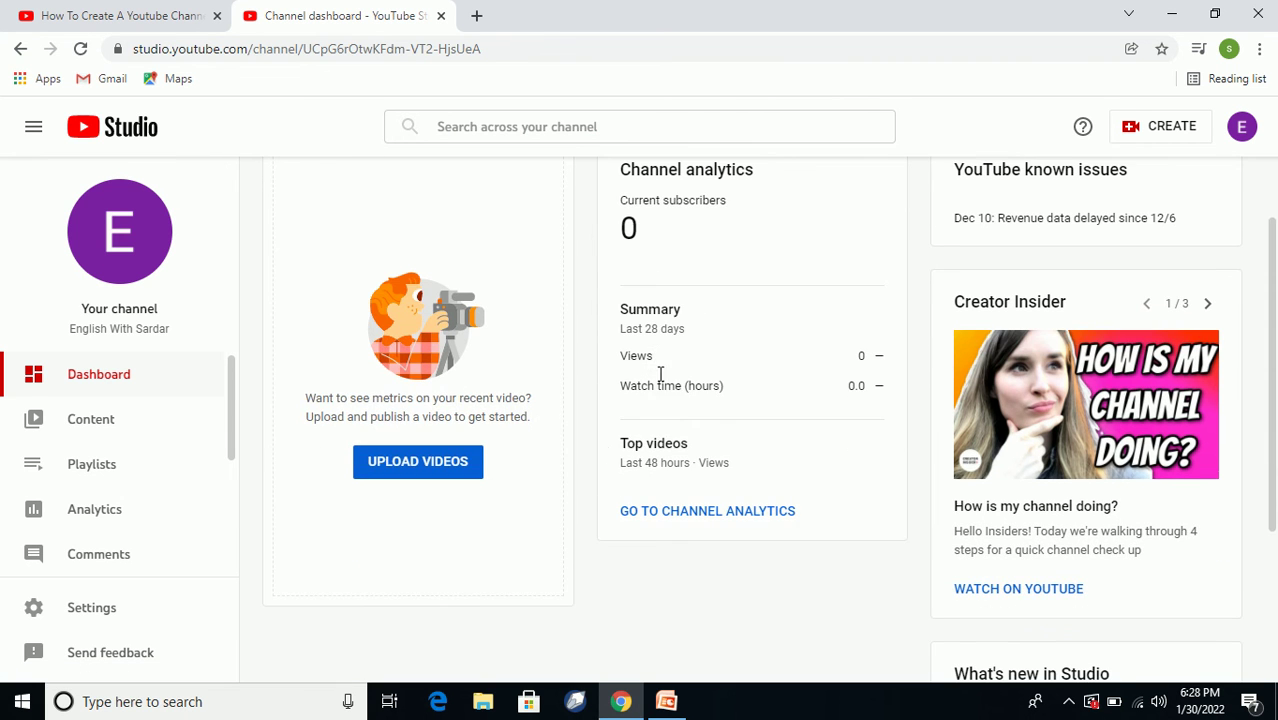
{"action": "scroll", "coordinate": [435, 468], "scroll_direction": "down", "scroll_amount": 3}
{"action": "scroll", "coordinate": [447, 474], "scroll_direction": "up", "scroll_amount": 3}
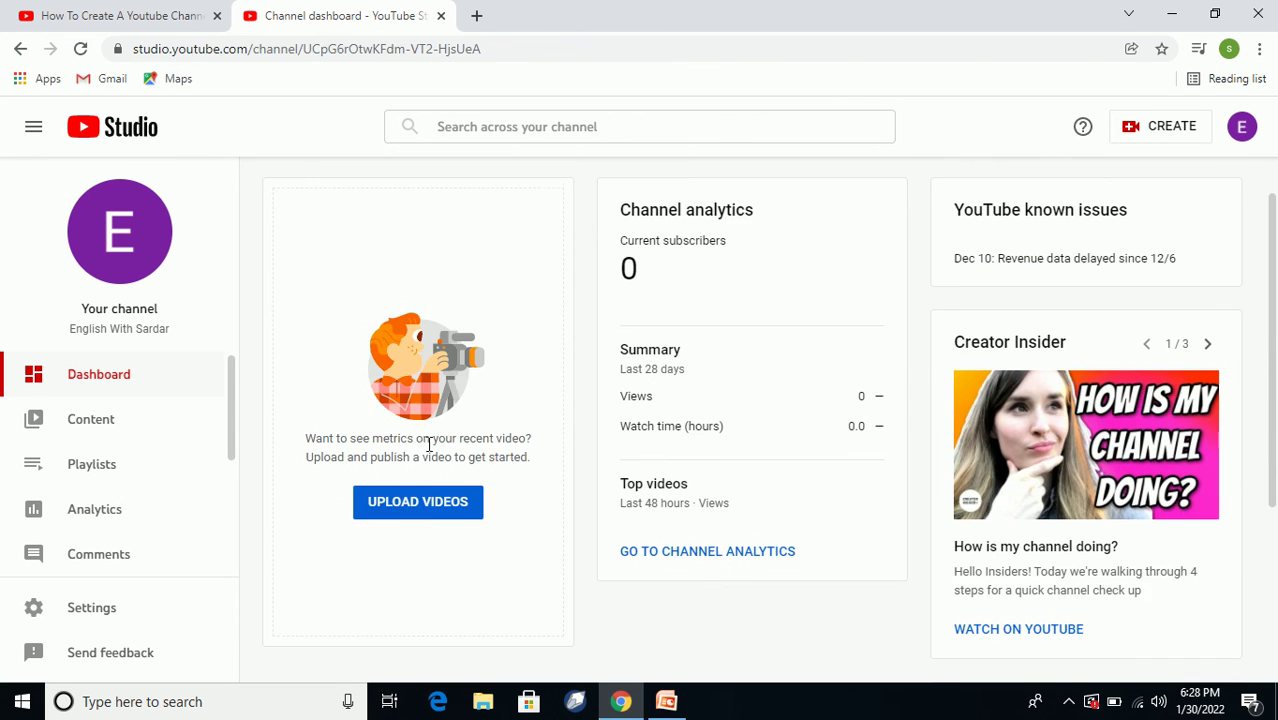
{"action": "scroll", "coordinate": [436, 515], "scroll_direction": "down", "scroll_amount": 2}
{"action": "scroll", "coordinate": [418, 404], "scroll_direction": "up", "scroll_amount": 3}
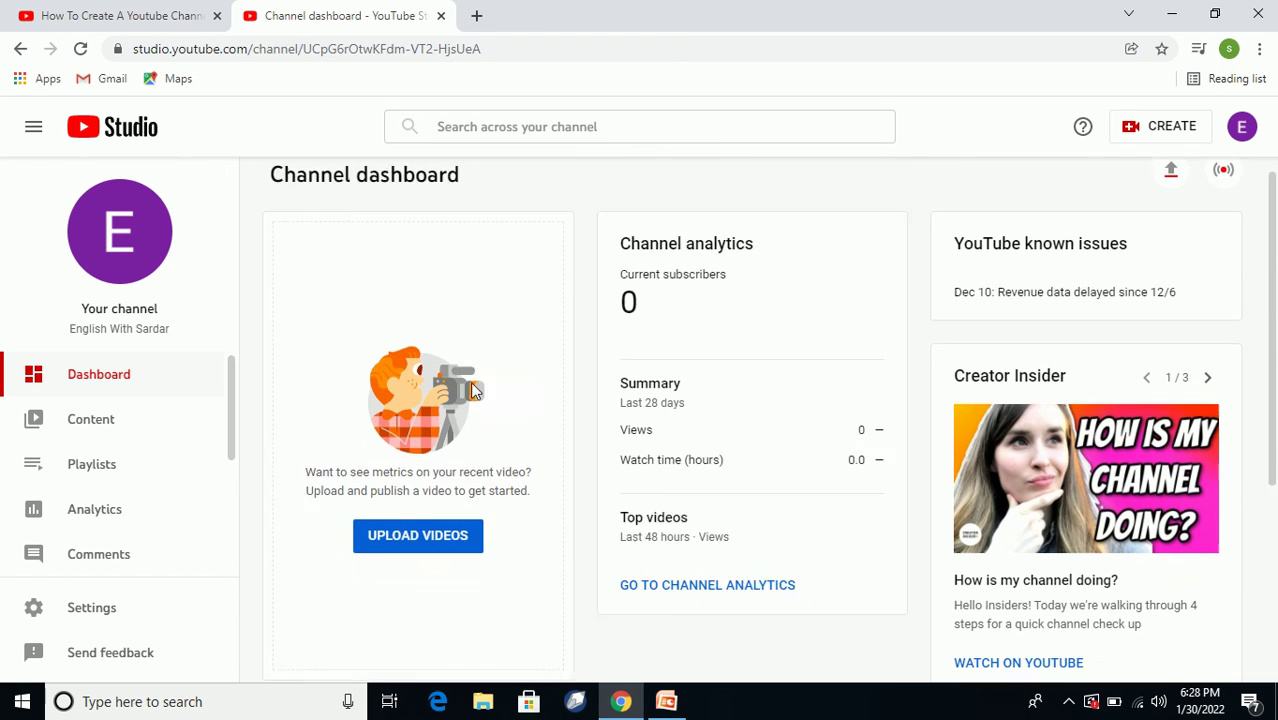
Upload 'time is precious.mp4' by dragging it from the desktop into the upload dialog.
{"action": "left_click", "coordinate": [427, 560]}
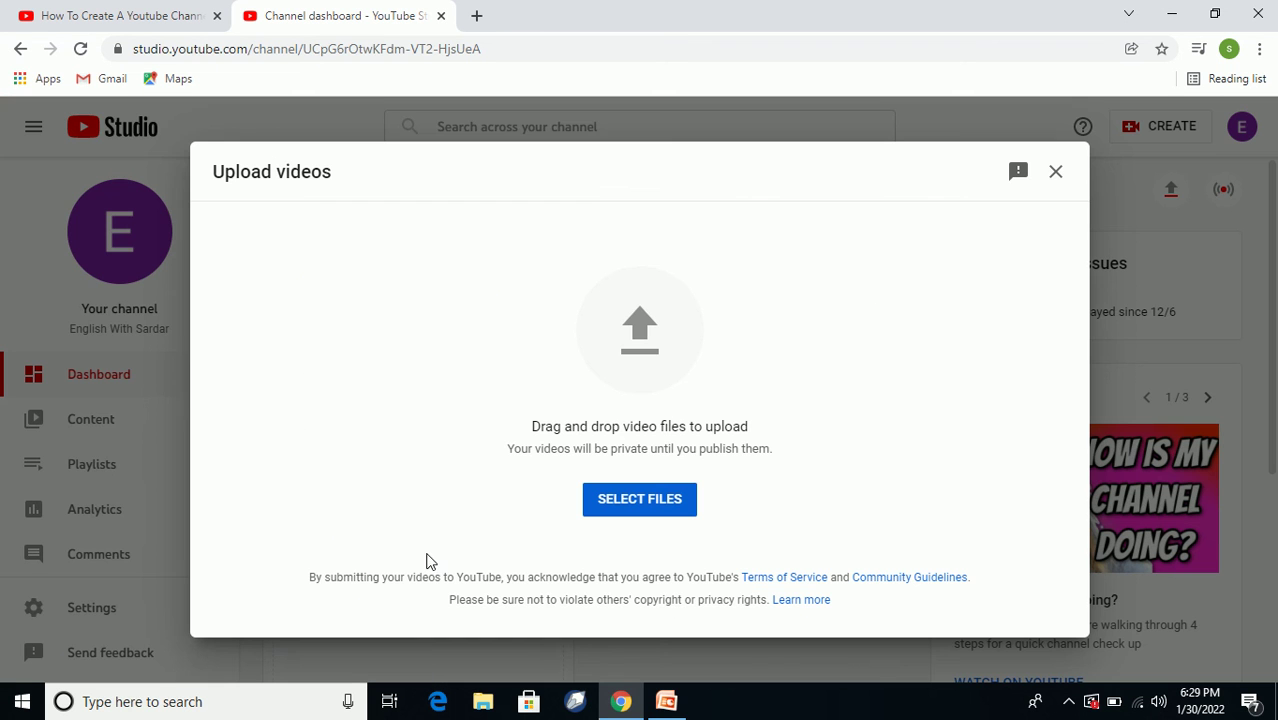
{"action": "left_click", "coordinate": [1172, 14]}
{"action": "left_click_drag", "start_coordinate": [356, 321], "coordinate": [624, 690]}
{"action": "left_click_drag", "start_coordinate": [626, 697], "coordinate": [628, 357]}
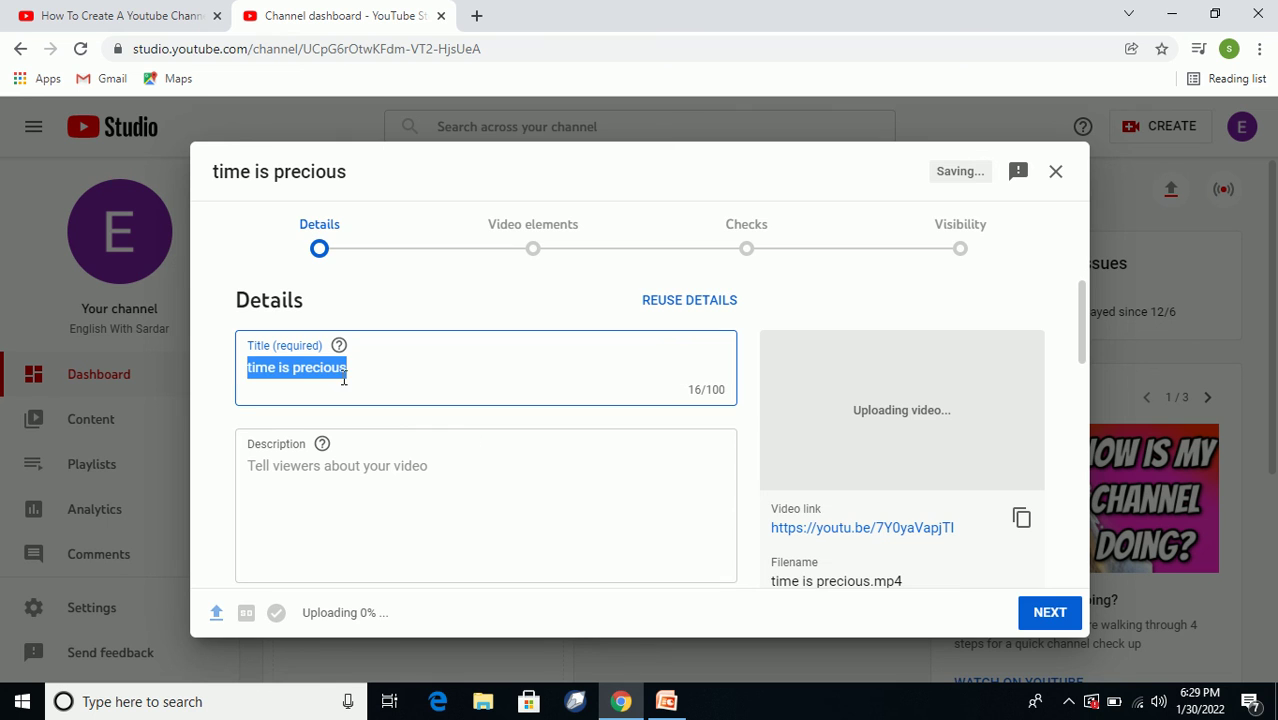
Enter 'time is' as the video's description.
{"action": "left_click", "coordinate": [385, 474]}
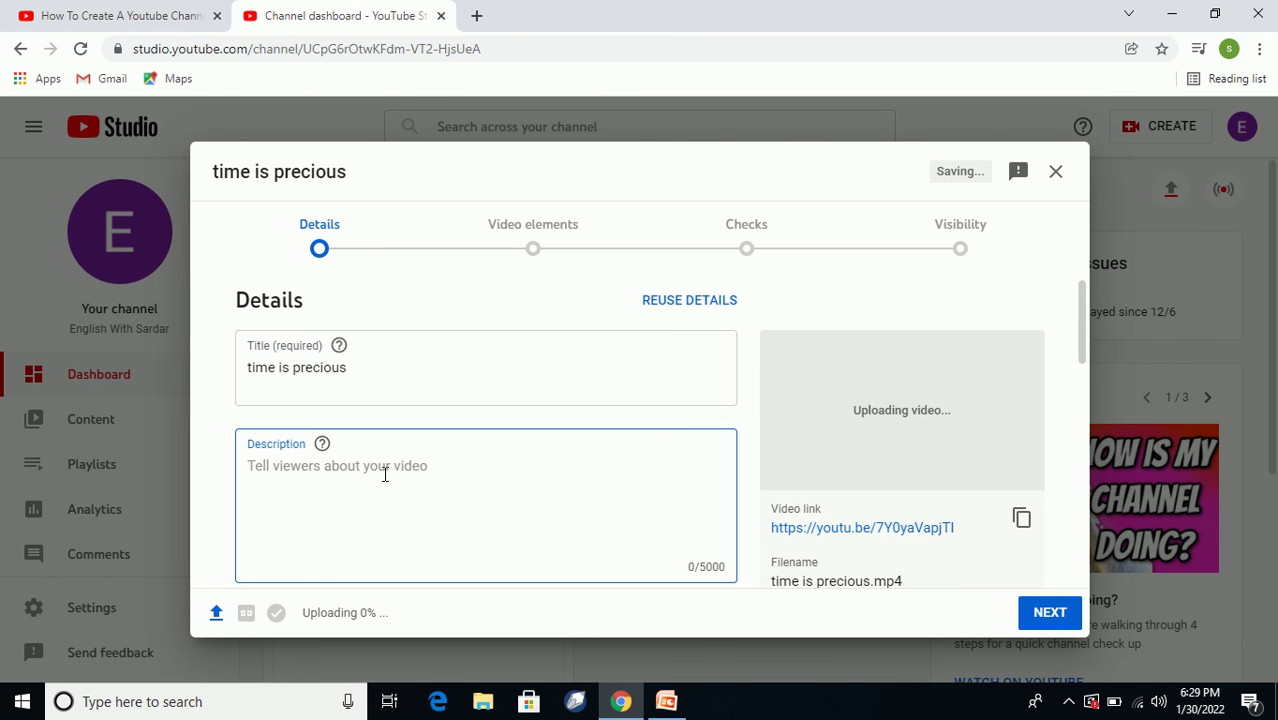
{"action": "type", "text": "time is money"}
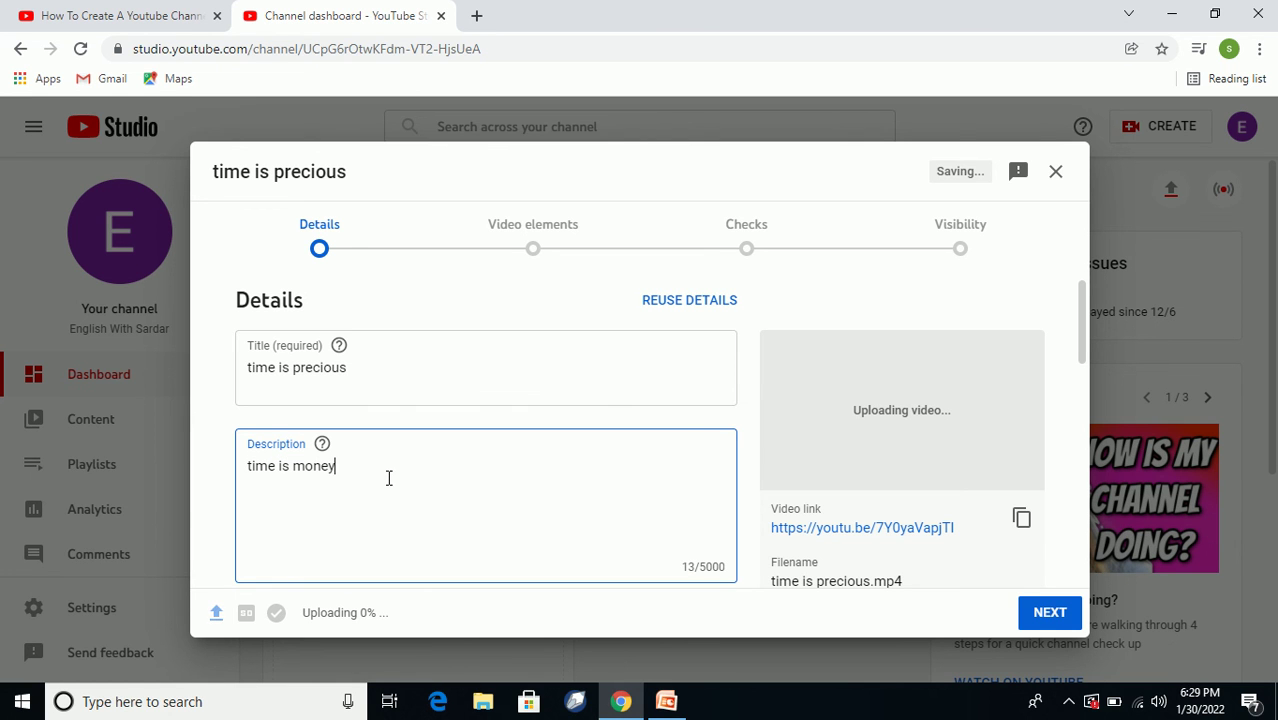
{"action": "scroll", "coordinate": [525, 466], "scroll_direction": "down", "scroll_amount": 5}
{"action": "scroll", "coordinate": [342, 408], "scroll_direction": "up", "scroll_amount": 1}
{"action": "scroll", "coordinate": [341, 403], "scroll_direction": "down", "scroll_amount": 2}
{"action": "scroll", "coordinate": [335, 395], "scroll_direction": "up", "scroll_amount": 2}
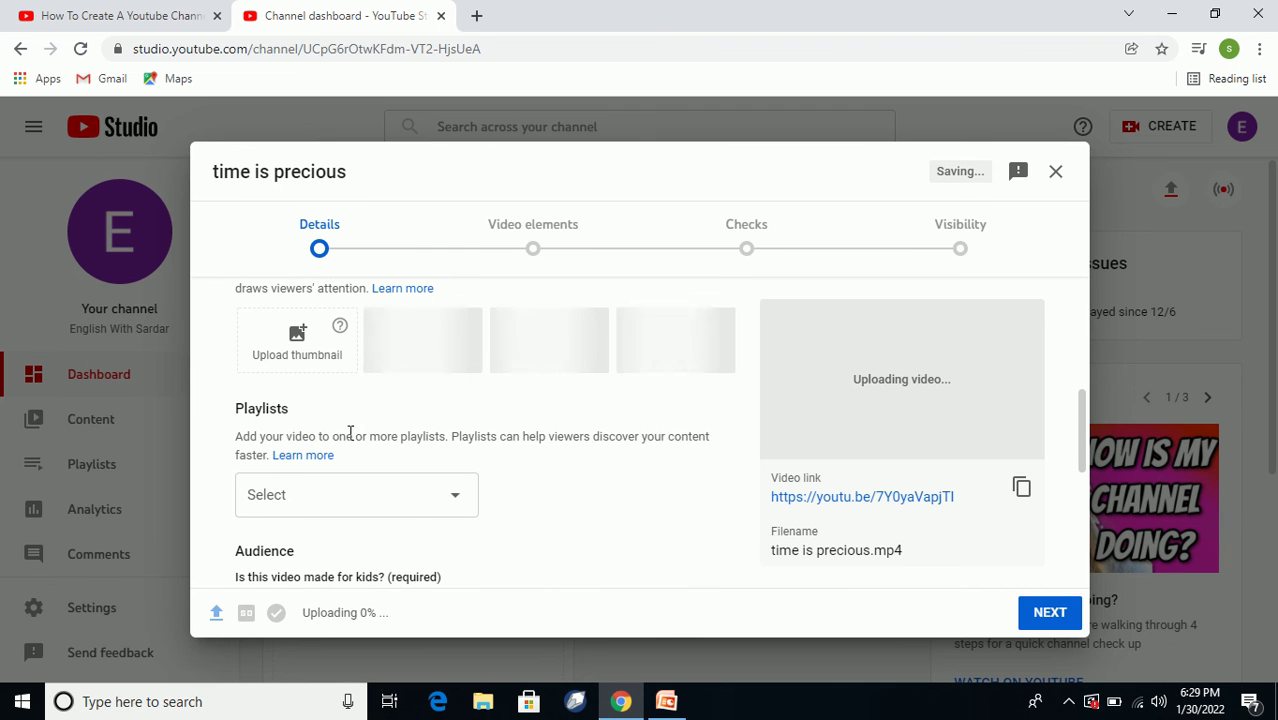
Create a new playlist named 'English Videos' from the Playlists dropdown.
{"action": "left_click", "coordinate": [455, 497]}
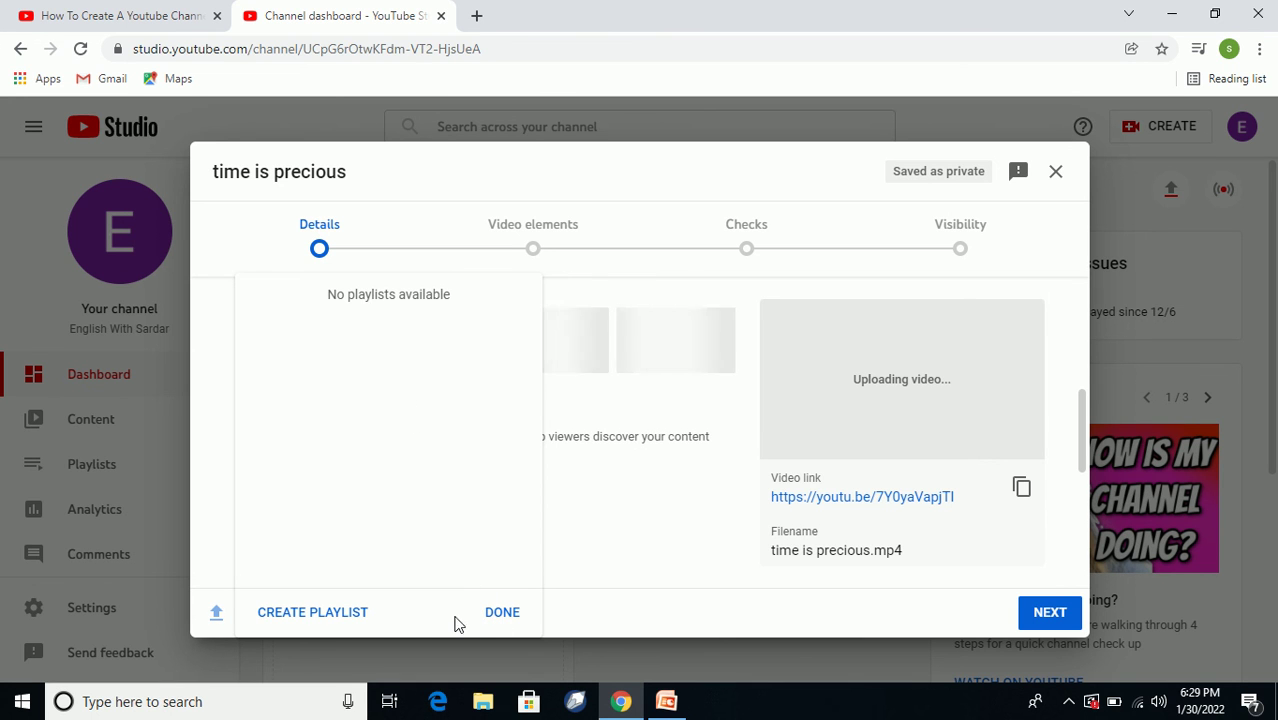
{"action": "left_click", "coordinate": [337, 614]}
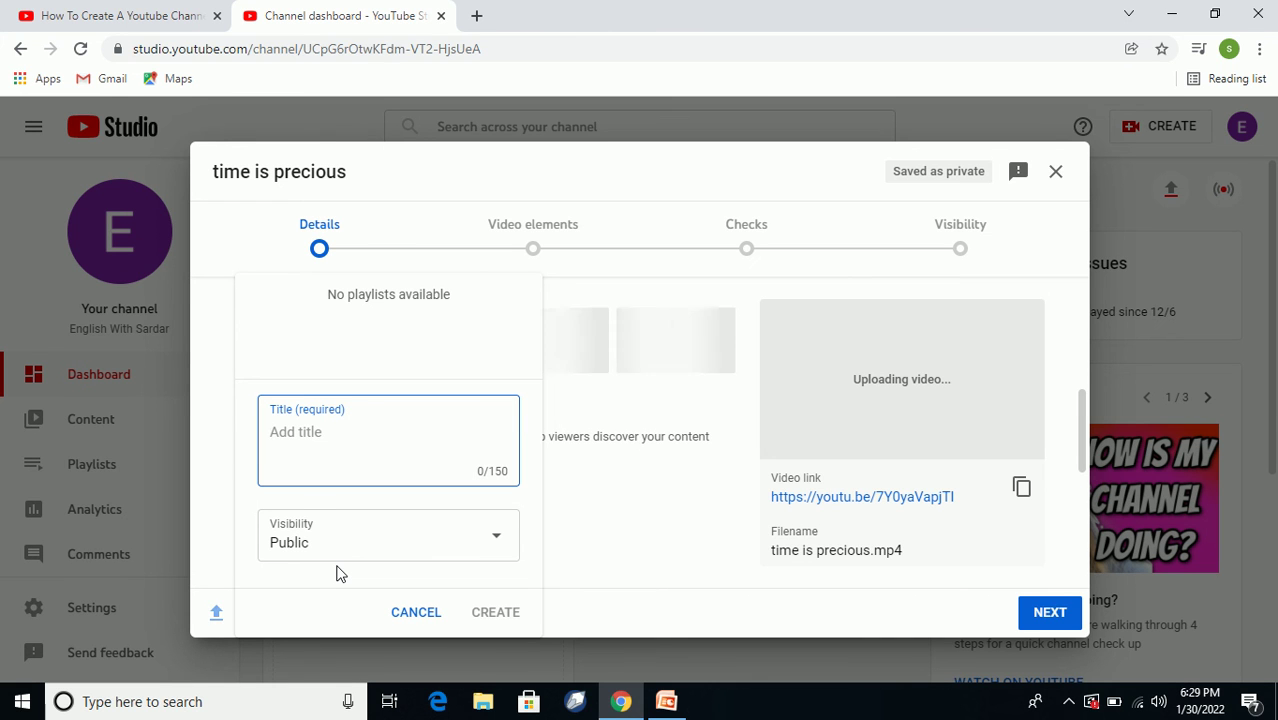
{"action": "type", "text": "English Videos"}
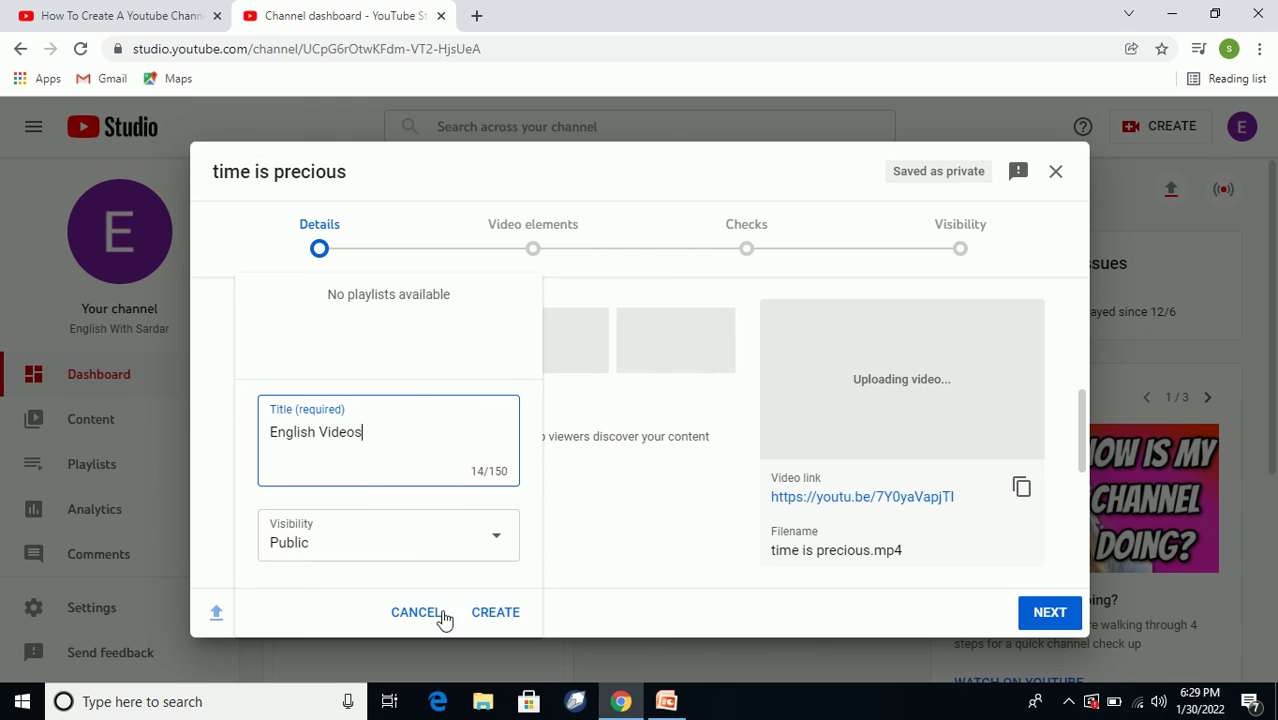
{"action": "left_click", "coordinate": [491, 614]}
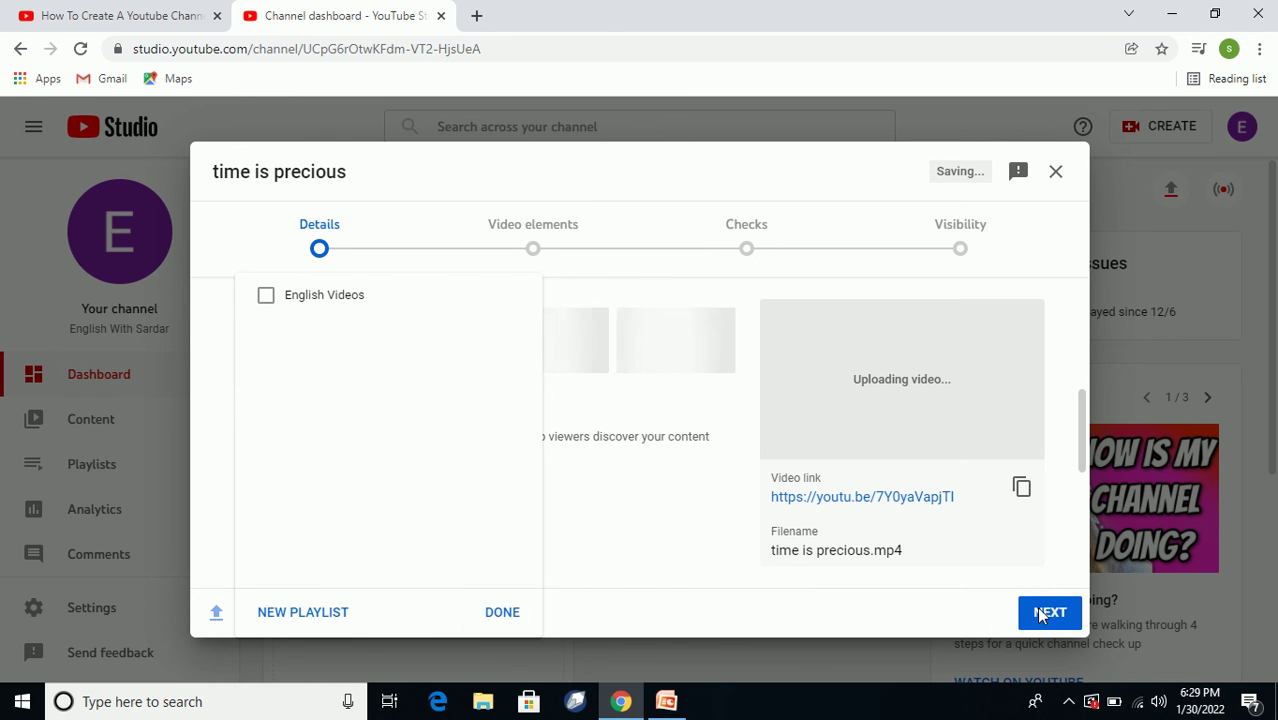
Add the video to the English Videos playlist and mark it not made for kids.
{"action": "left_click", "coordinate": [1048, 616]}
{"action": "scroll", "coordinate": [474, 534], "scroll_direction": "down", "scroll_amount": 3}
{"action": "scroll", "coordinate": [360, 498], "scroll_direction": "up", "scroll_amount": 1}
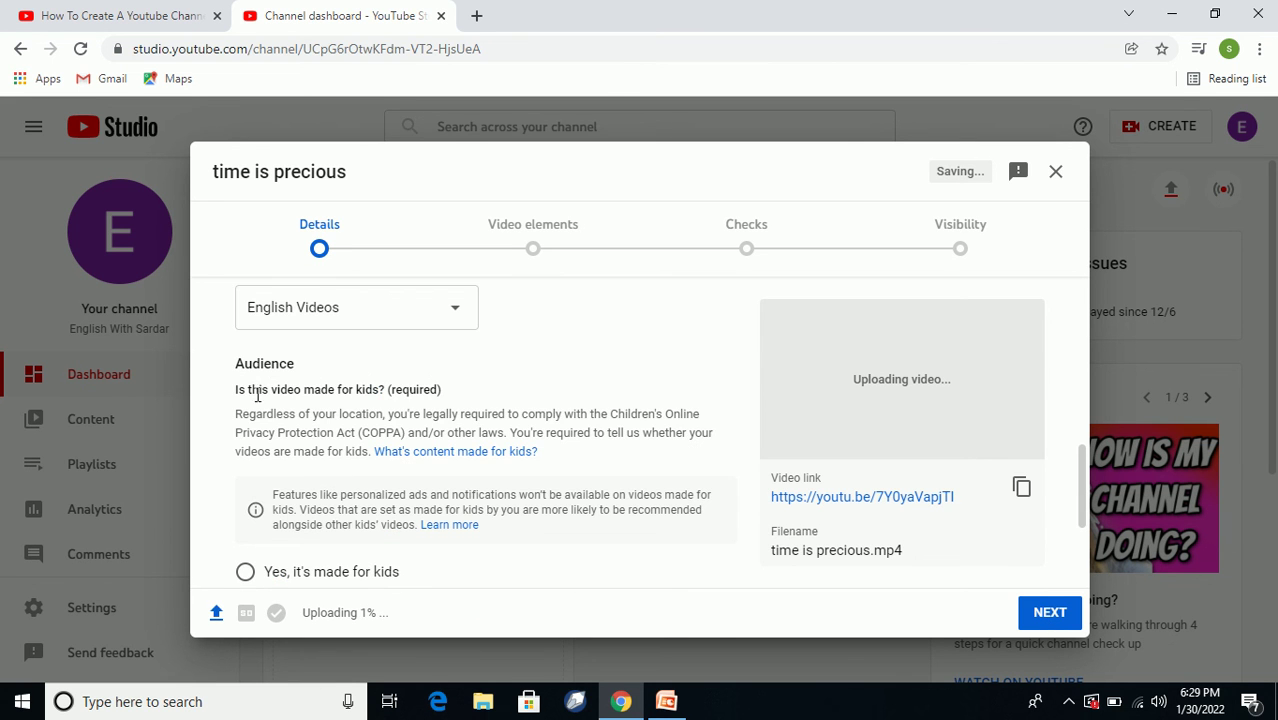
{"action": "scroll", "coordinate": [308, 494], "scroll_direction": "down", "scroll_amount": 2}
{"action": "scroll", "coordinate": [290, 450], "scroll_direction": "up", "scroll_amount": 1}
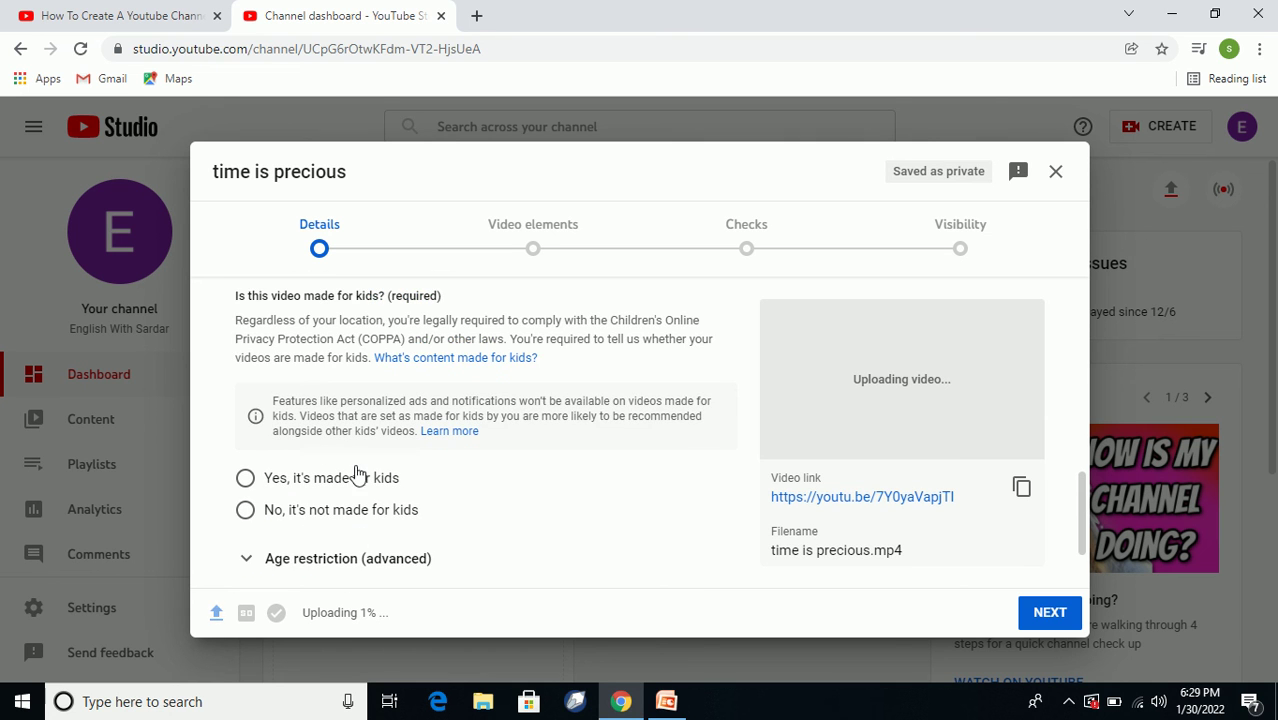
{"action": "scroll", "coordinate": [355, 468], "scroll_direction": "down", "scroll_amount": 1}
{"action": "scroll", "coordinate": [280, 404], "scroll_direction": "up", "scroll_amount": 1}
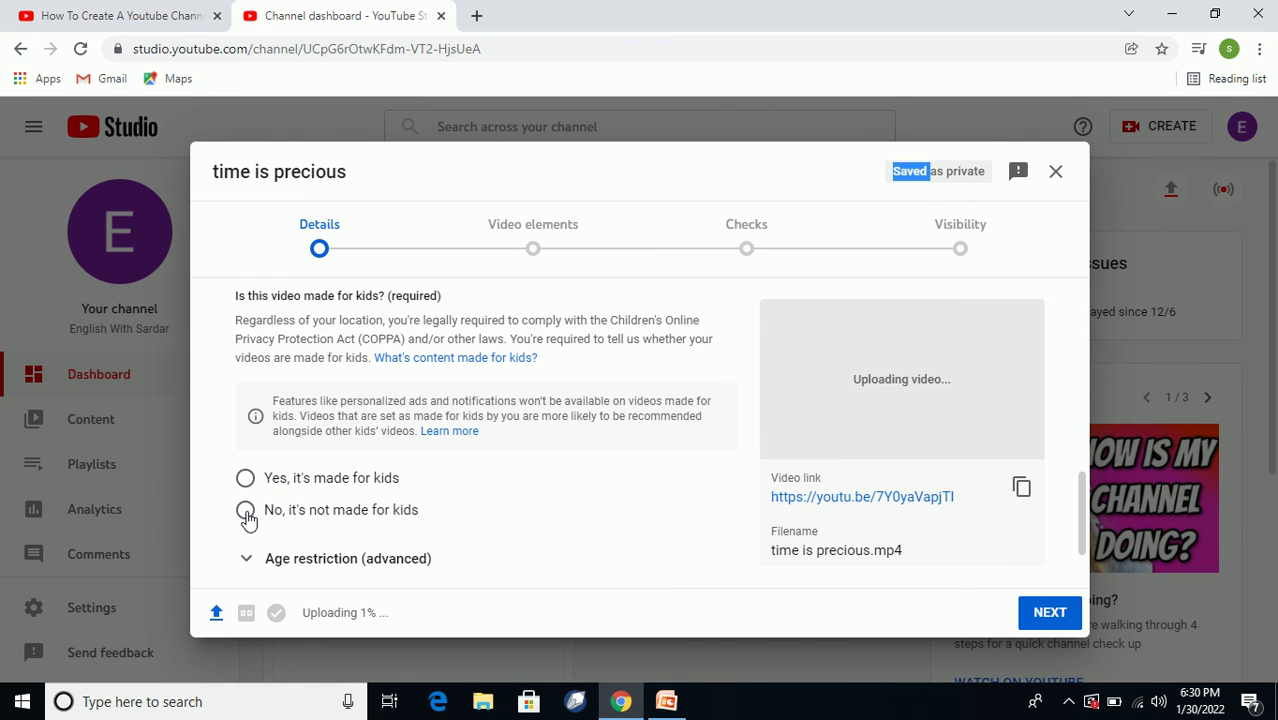
{"action": "left_click", "coordinate": [247, 515]}
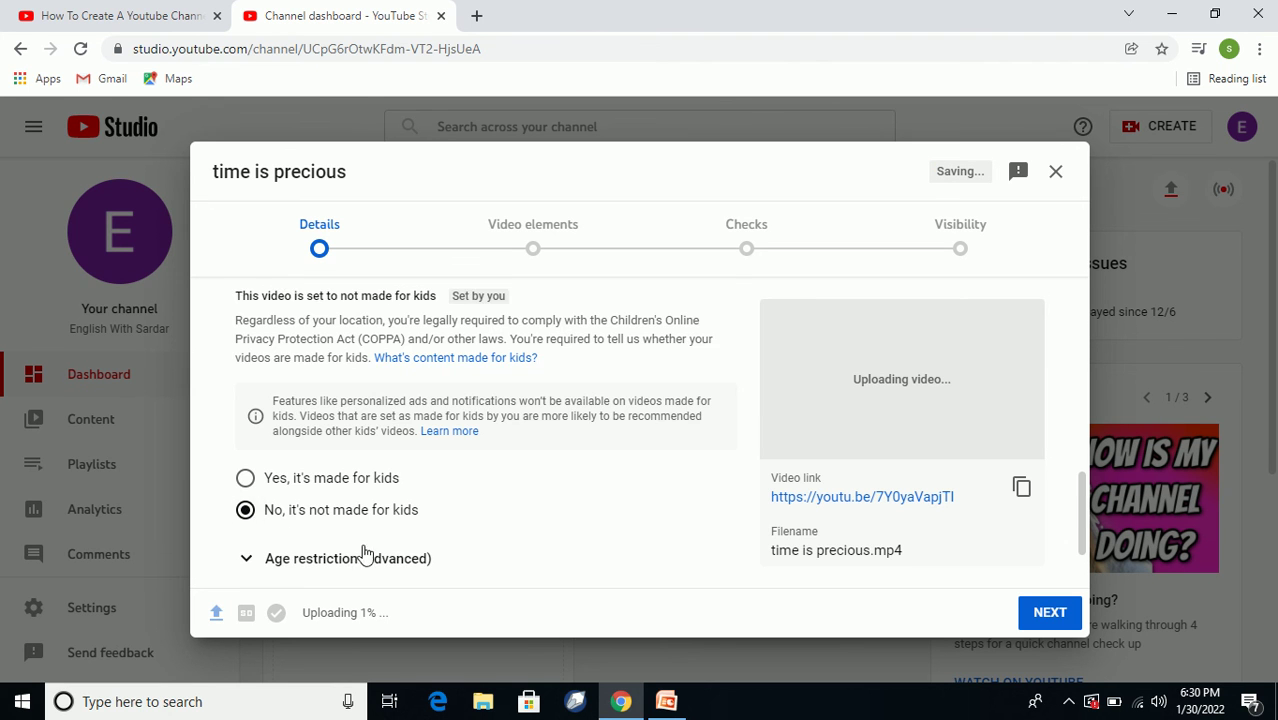
{"action": "scroll", "coordinate": [400, 555], "scroll_direction": "down", "scroll_amount": 1}
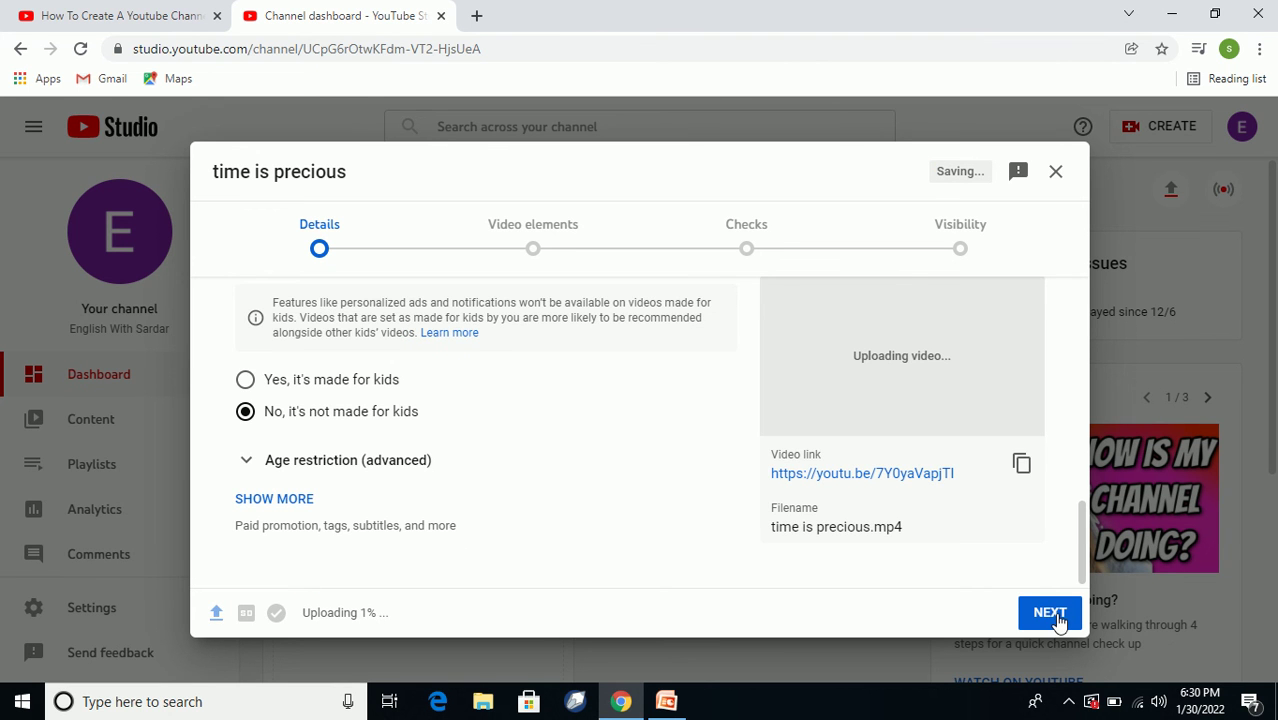
Advance through the Video elements and Checks steps to Visibility.
{"action": "left_click", "coordinate": [1050, 613]}
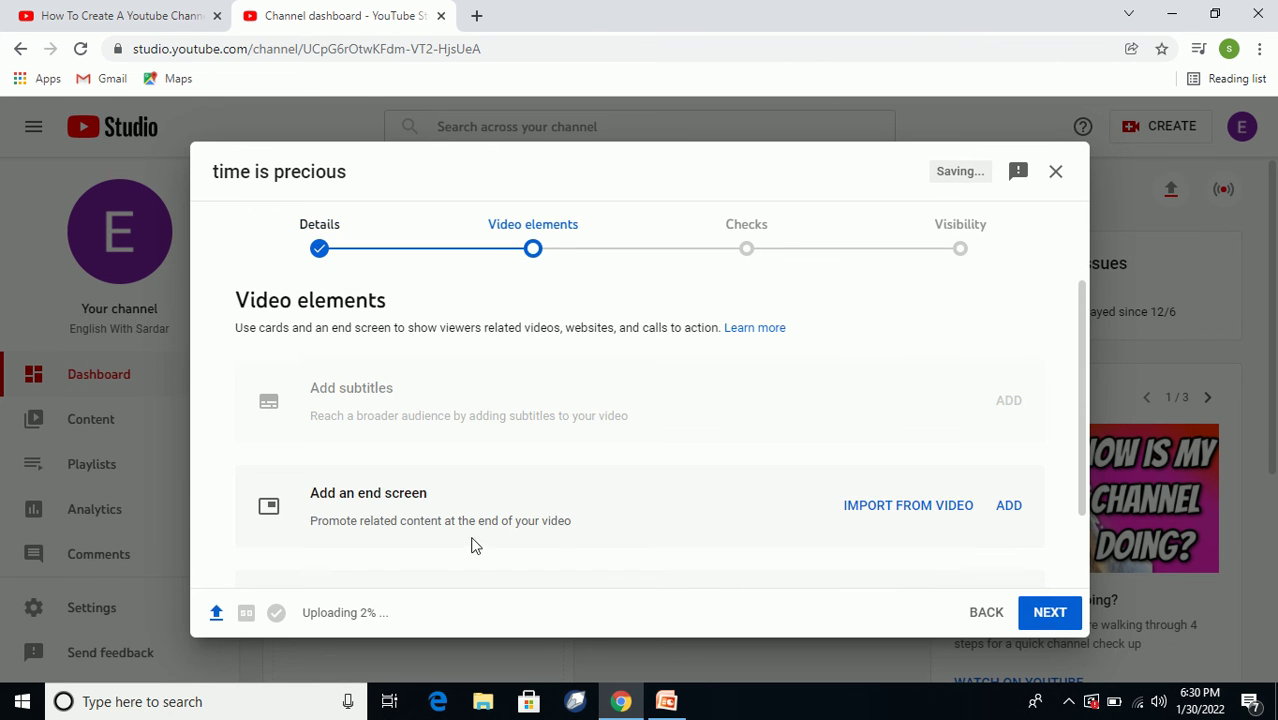
{"action": "scroll", "coordinate": [480, 540], "scroll_direction": "down", "scroll_amount": 1}
{"action": "scroll", "coordinate": [355, 502], "scroll_direction": "up", "scroll_amount": 1}
{"action": "scroll", "coordinate": [367, 505], "scroll_direction": "down", "scroll_amount": 1}
{"action": "scroll", "coordinate": [380, 518], "scroll_direction": "up", "scroll_amount": 1}
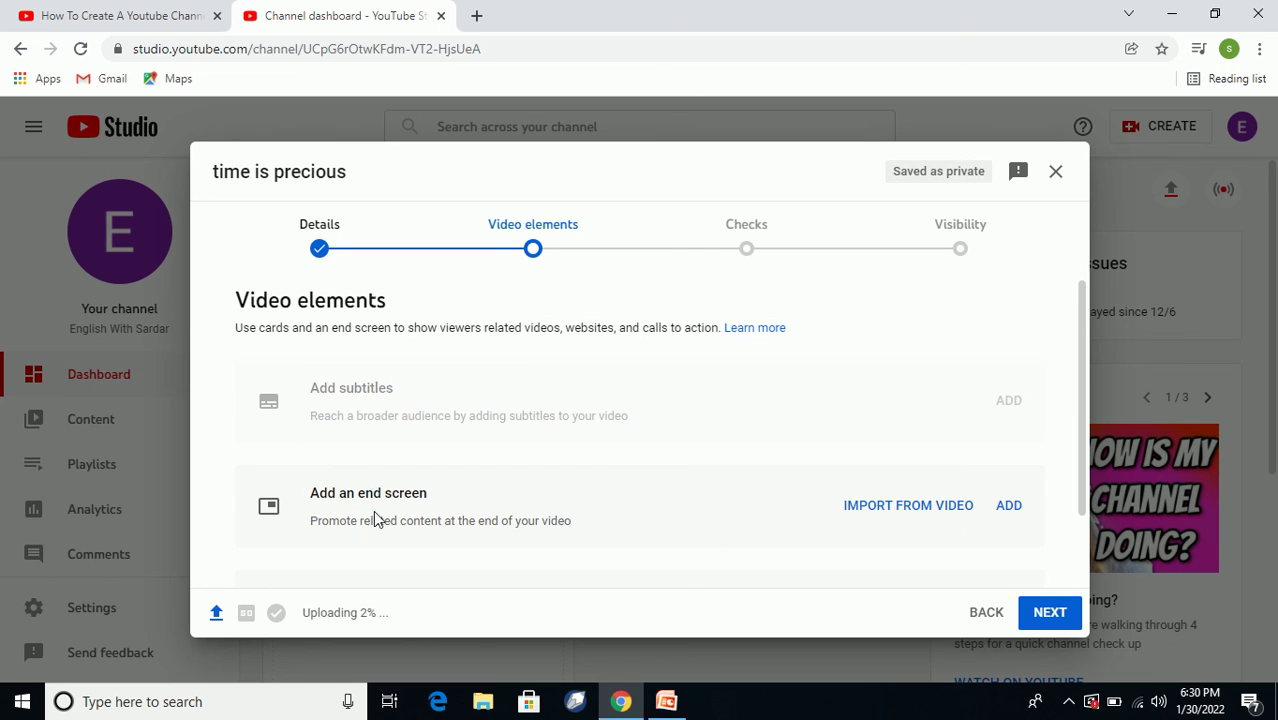
{"action": "scroll", "coordinate": [607, 479], "scroll_direction": "down", "scroll_amount": 1}
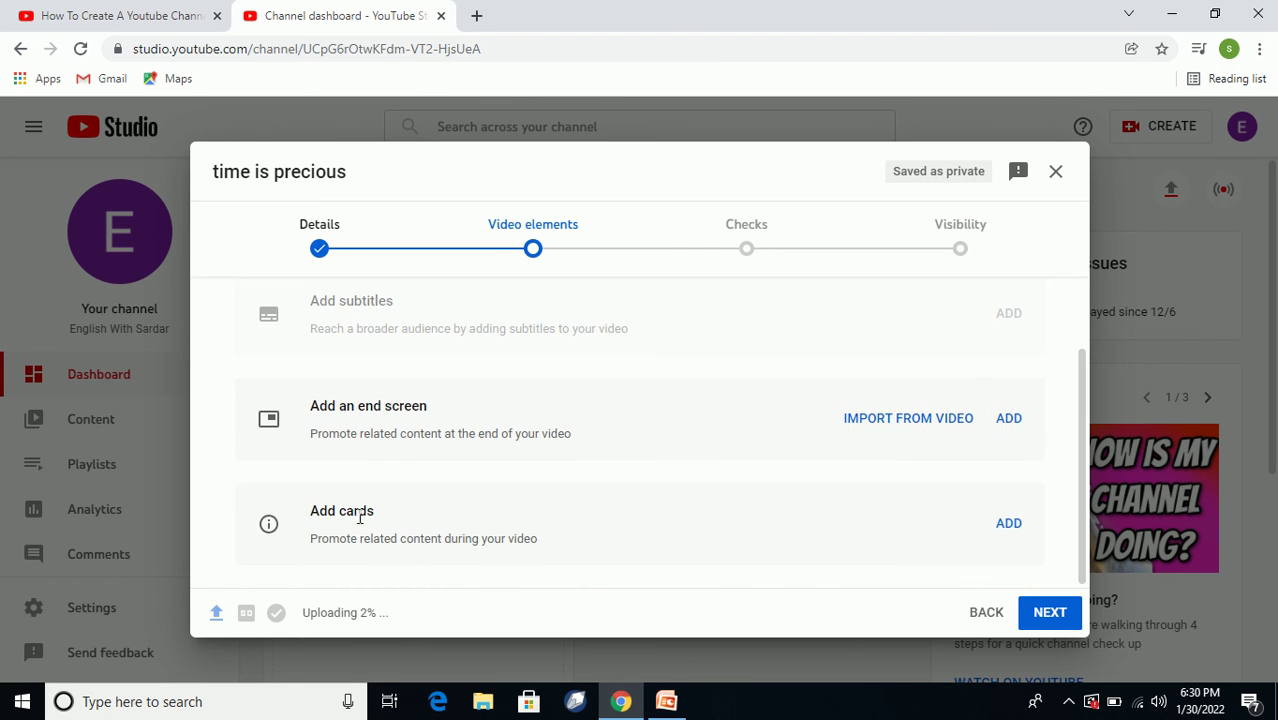
{"action": "scroll", "coordinate": [377, 514], "scroll_direction": "up", "scroll_amount": 1}
{"action": "scroll", "coordinate": [385, 508], "scroll_direction": "down", "scroll_amount": 1}
{"action": "scroll", "coordinate": [383, 500], "scroll_direction": "up", "scroll_amount": 1}
{"action": "scroll", "coordinate": [386, 497], "scroll_direction": "down", "scroll_amount": 1}
{"action": "scroll", "coordinate": [352, 525], "scroll_direction": "up", "scroll_amount": 1}
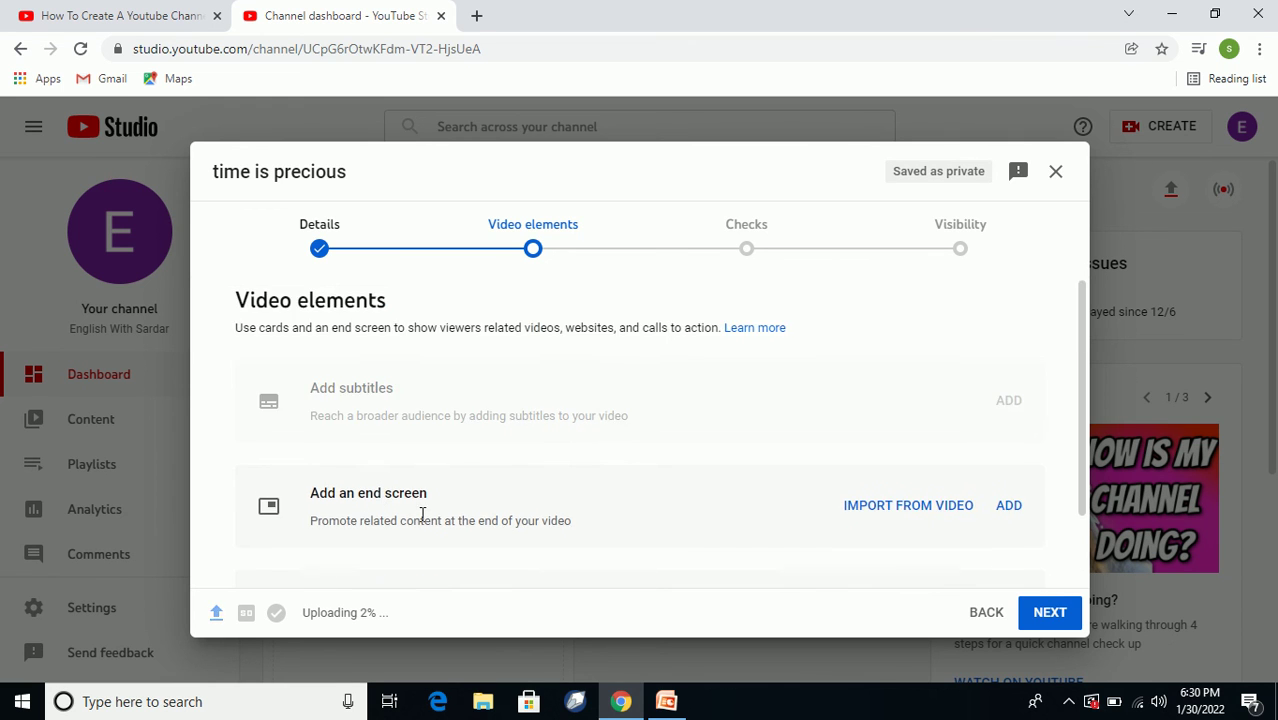
{"action": "scroll", "coordinate": [414, 513], "scroll_direction": "down", "scroll_amount": 1}
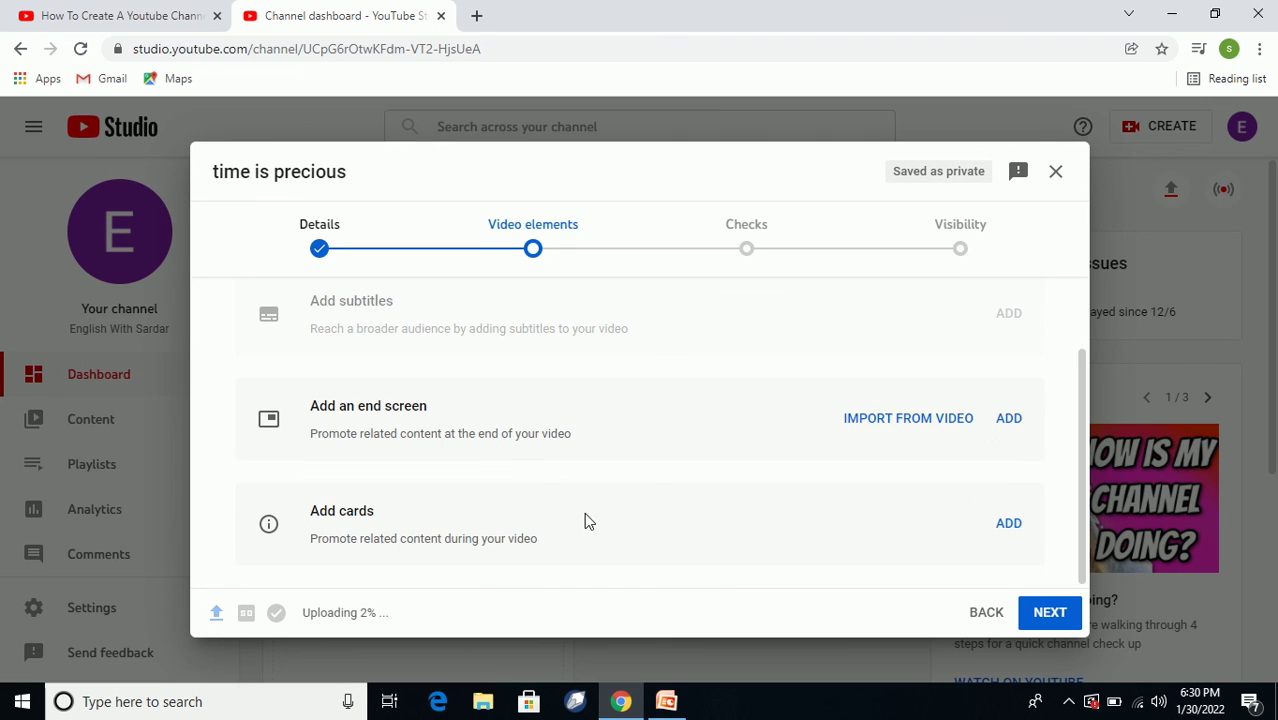
{"action": "left_click", "coordinate": [748, 255]}
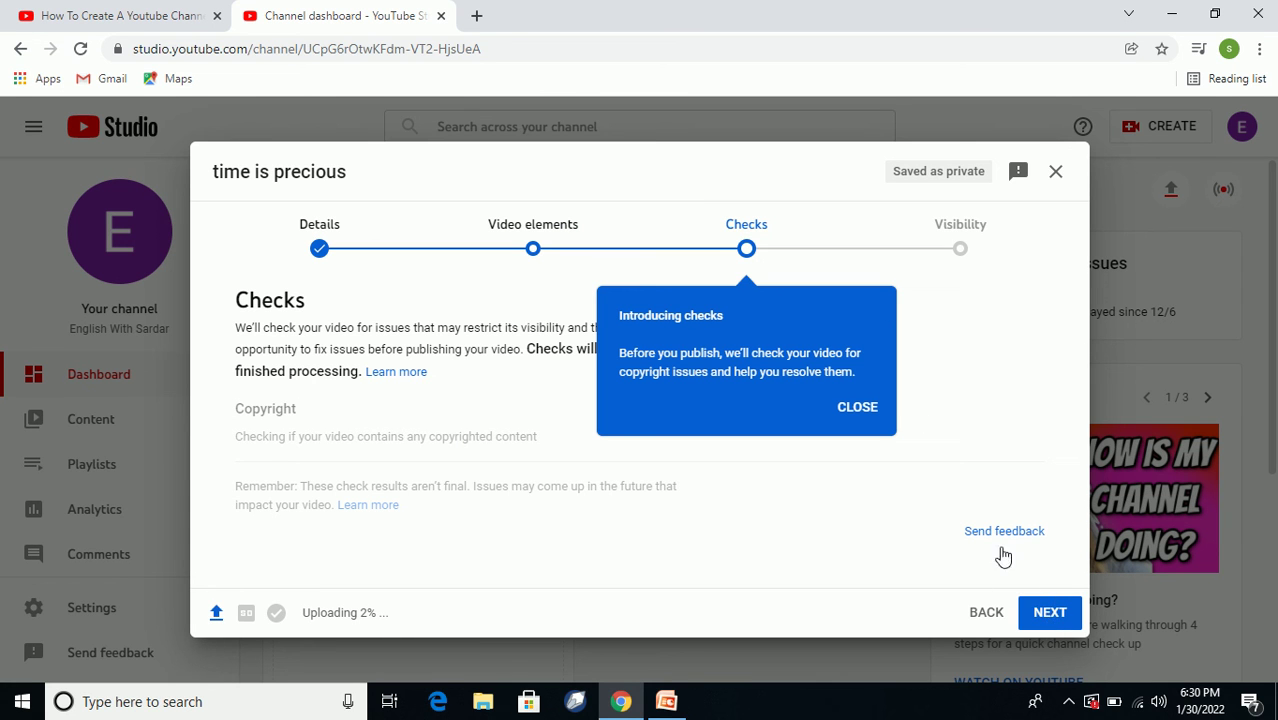
{"action": "left_click", "coordinate": [1050, 610]}
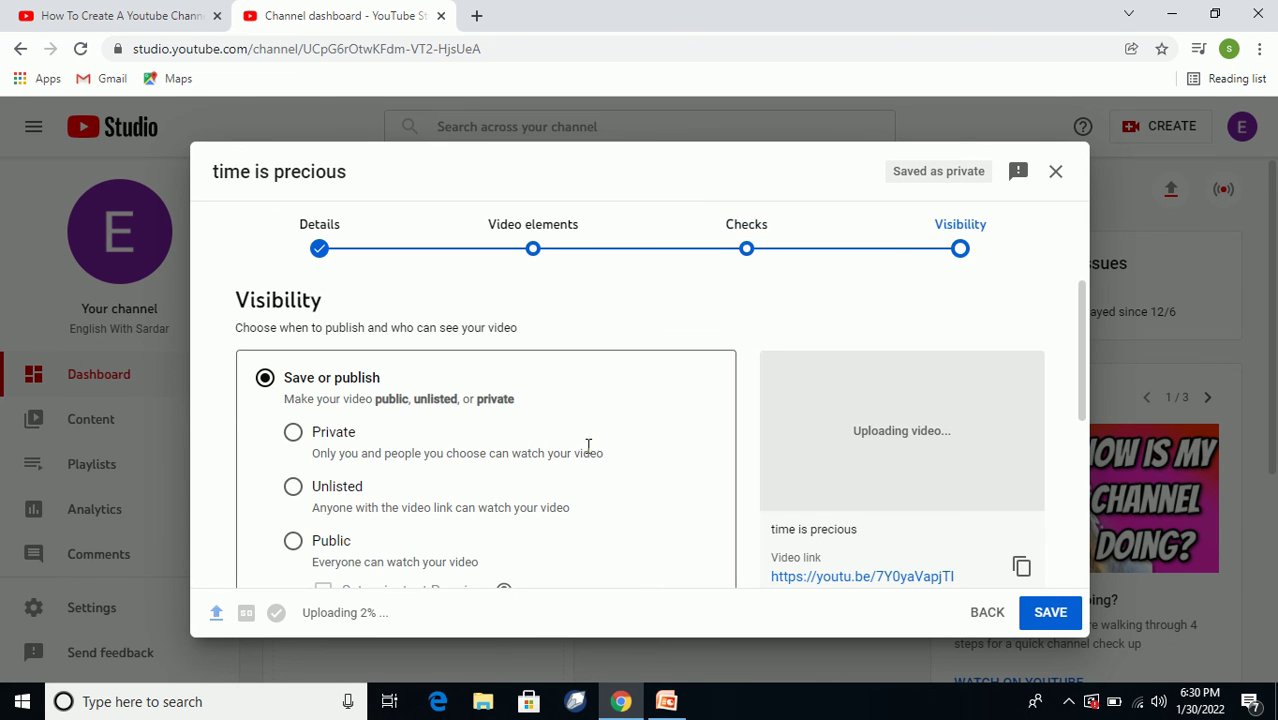
Set the video's visibility to Unlisted and save the upload.
{"action": "scroll", "coordinate": [541, 443], "scroll_direction": "down", "scroll_amount": 1}
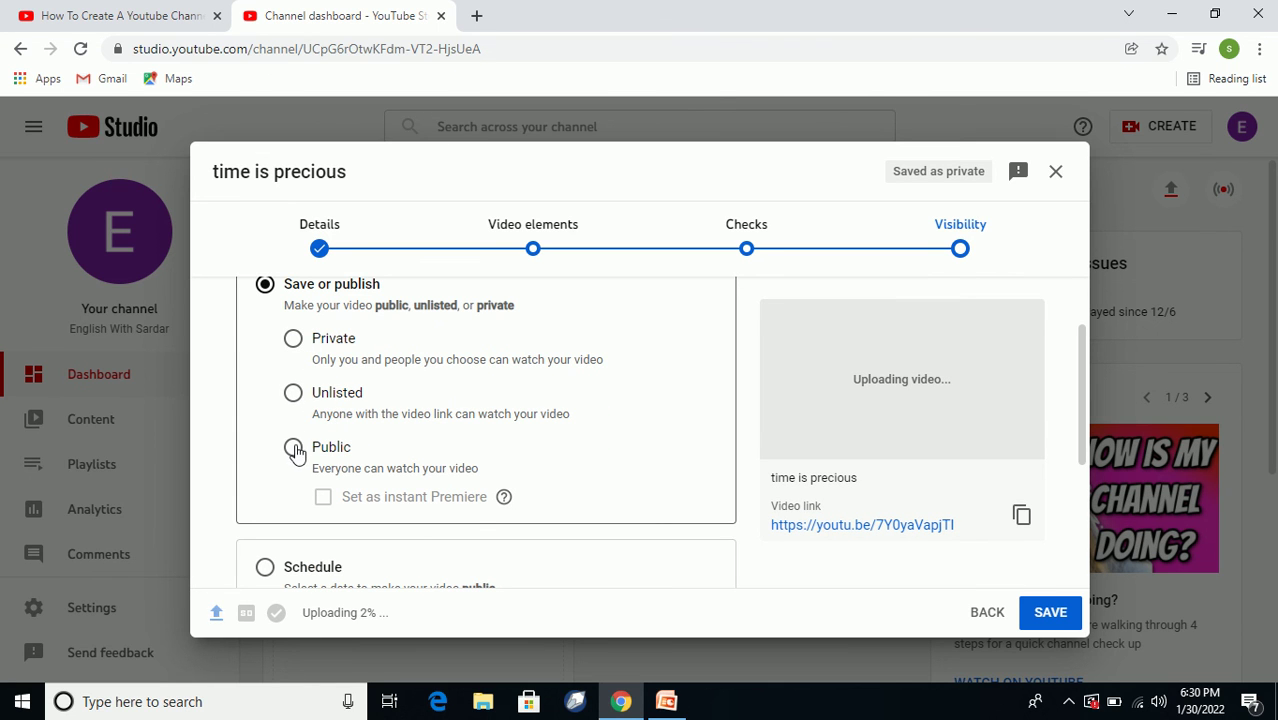
{"action": "left_click", "coordinate": [293, 393]}
{"action": "scroll", "coordinate": [330, 410], "scroll_direction": "down", "scroll_amount": 2}
{"action": "scroll", "coordinate": [343, 423], "scroll_direction": "up", "scroll_amount": 3}
{"action": "scroll", "coordinate": [380, 434], "scroll_direction": "down", "scroll_amount": 2}
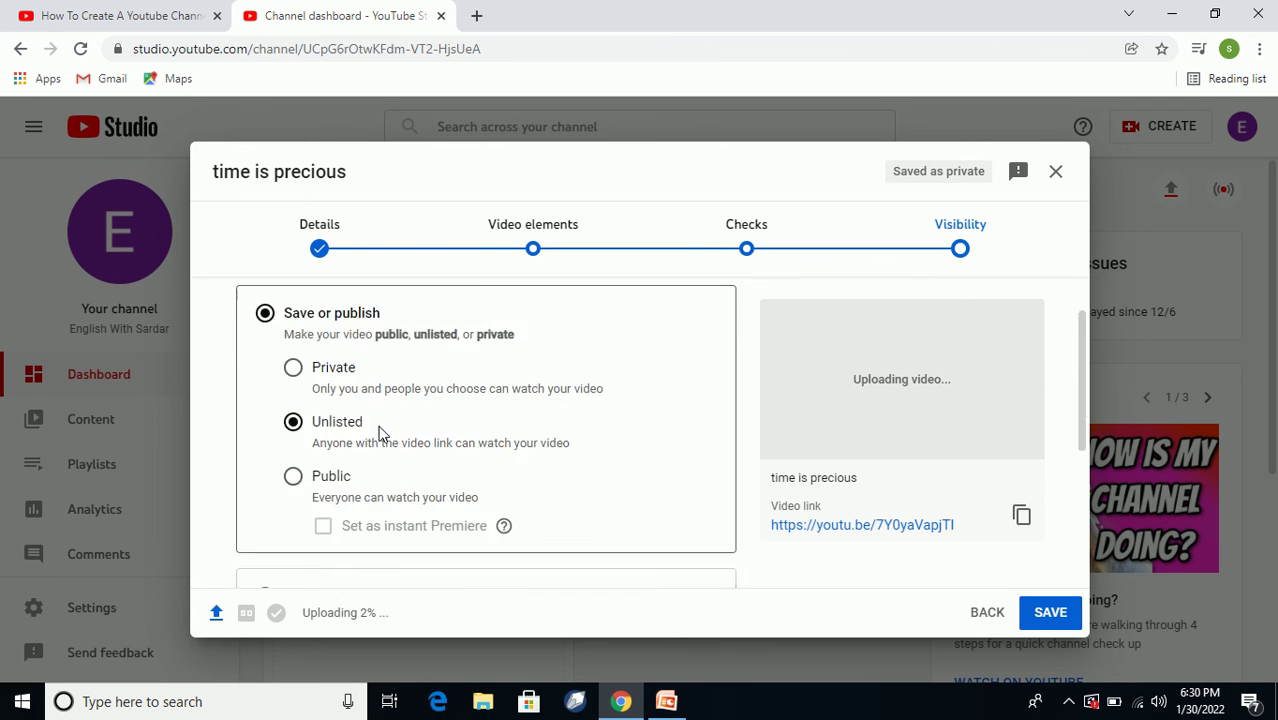
{"action": "scroll", "coordinate": [383, 436], "scroll_direction": "down", "scroll_amount": 2}
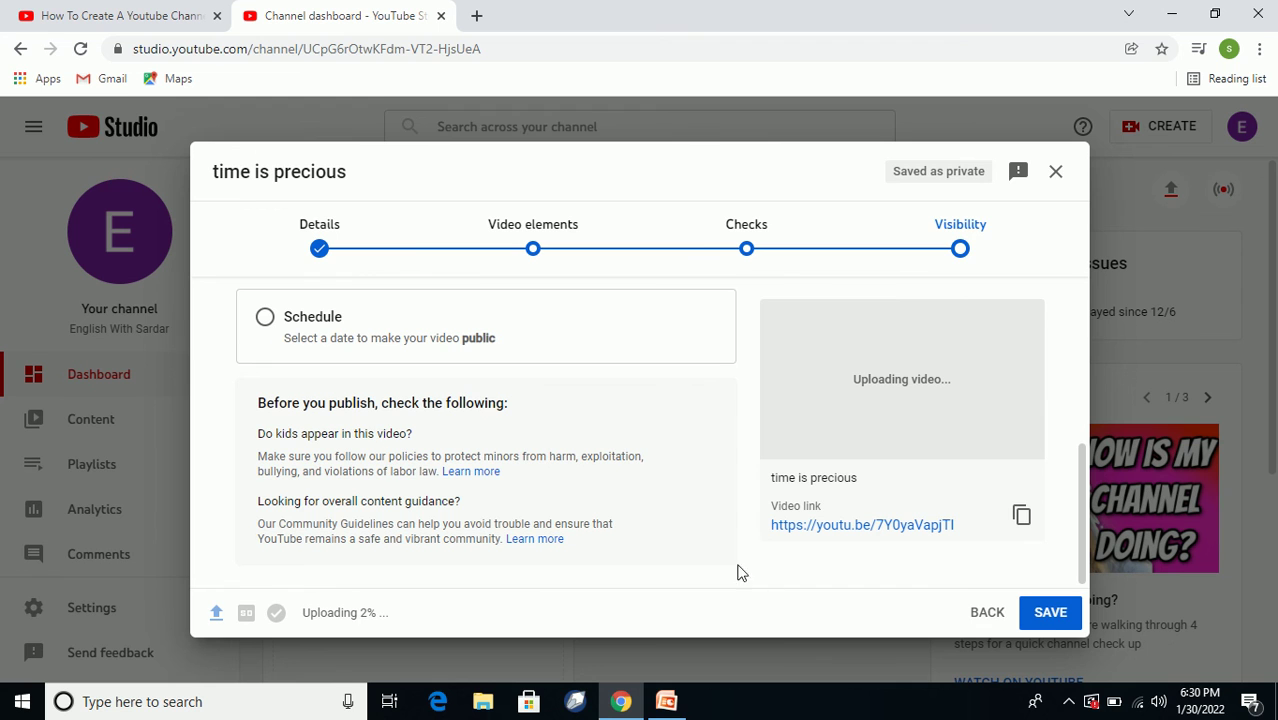
{"action": "left_click", "coordinate": [1048, 615]}
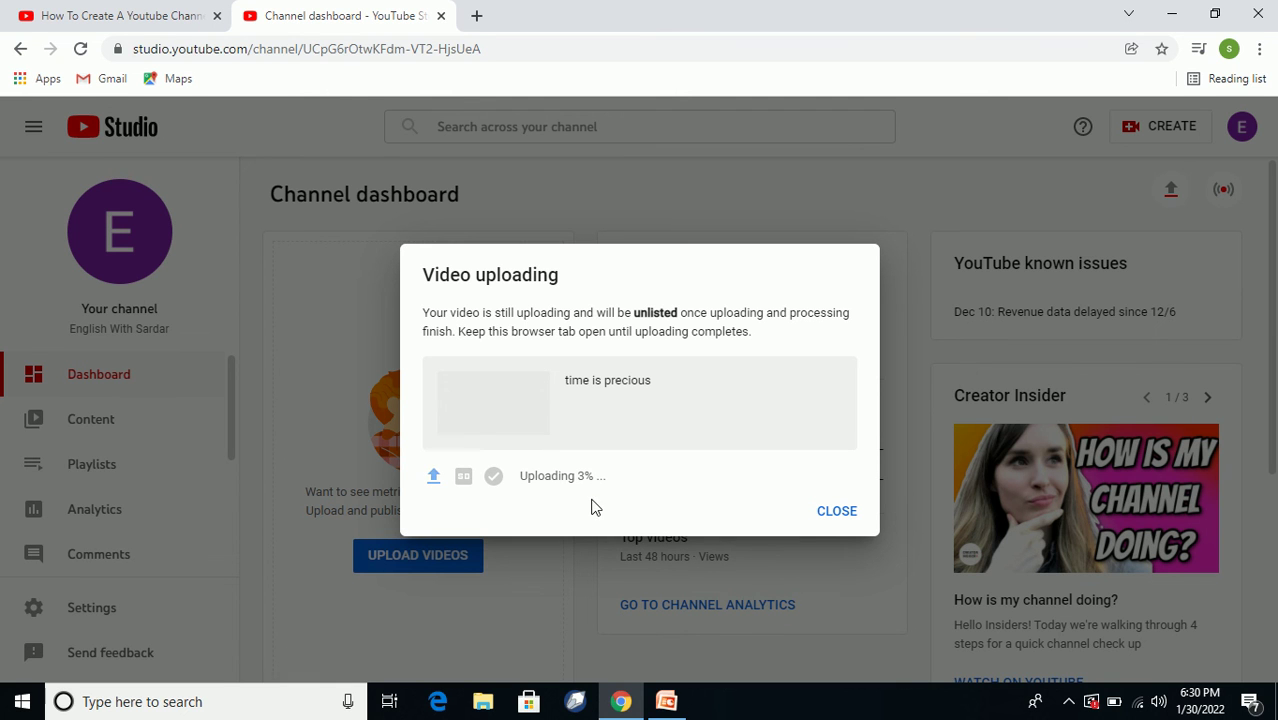
Close the Video uploading notice, returning to the dashboard with 'time is precious.mp4' at 3%.
{"action": "left_click", "coordinate": [837, 512]}
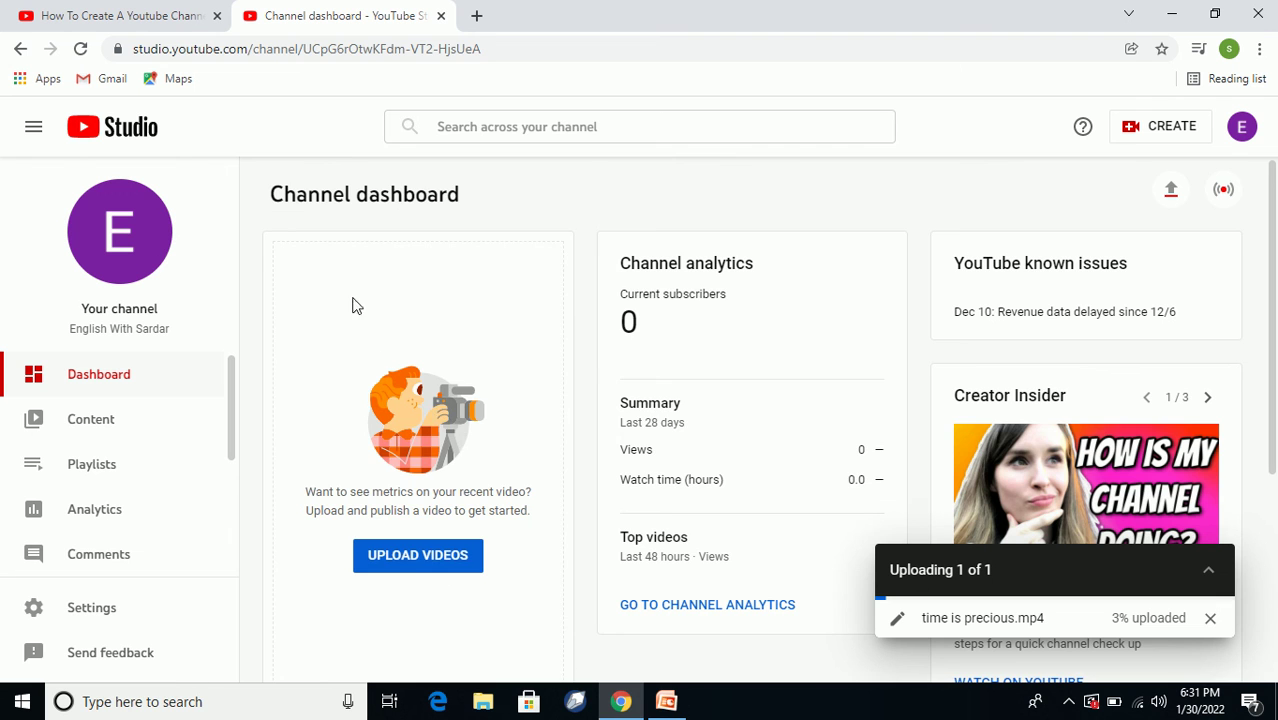
{"action": "scroll", "coordinate": [395, 295], "scroll_direction": "down", "scroll_amount": 3}
{"action": "scroll", "coordinate": [410, 305], "scroll_direction": "up", "scroll_amount": 3}
{"action": "scroll", "coordinate": [430, 312], "scroll_direction": "down", "scroll_amount": 2}
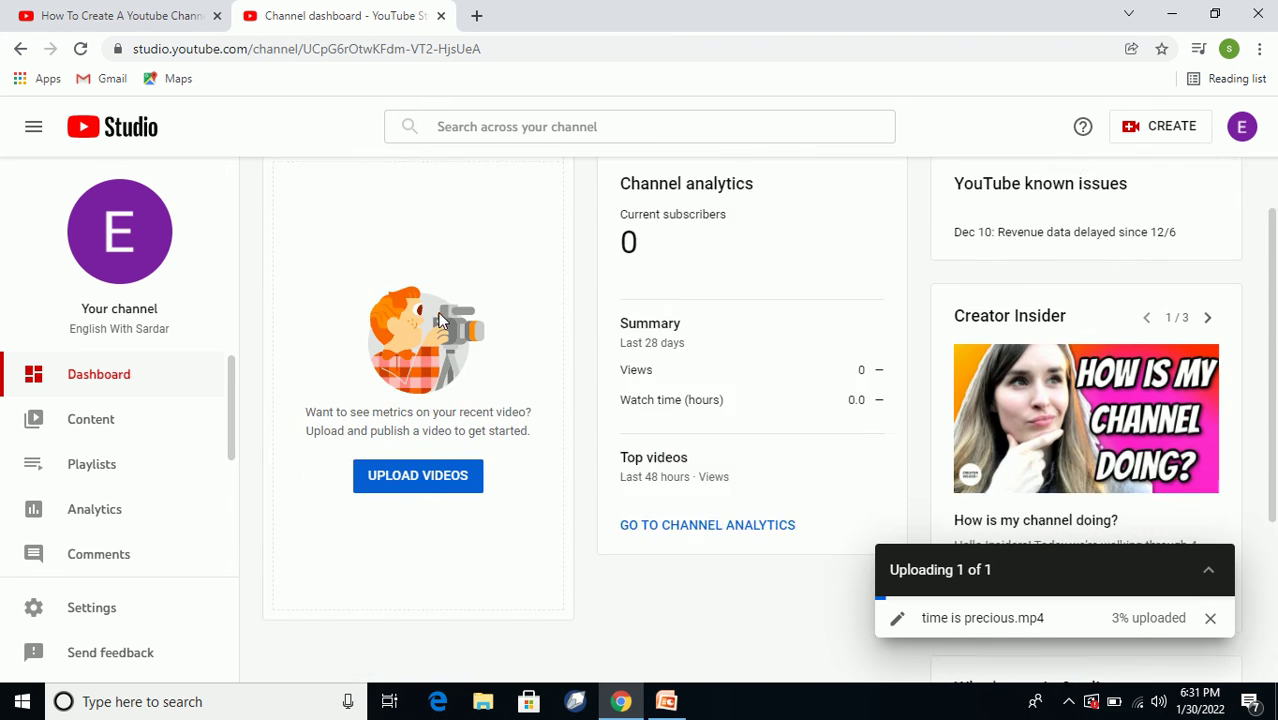
{"action": "scroll", "coordinate": [444, 322], "scroll_direction": "up", "scroll_amount": 2}
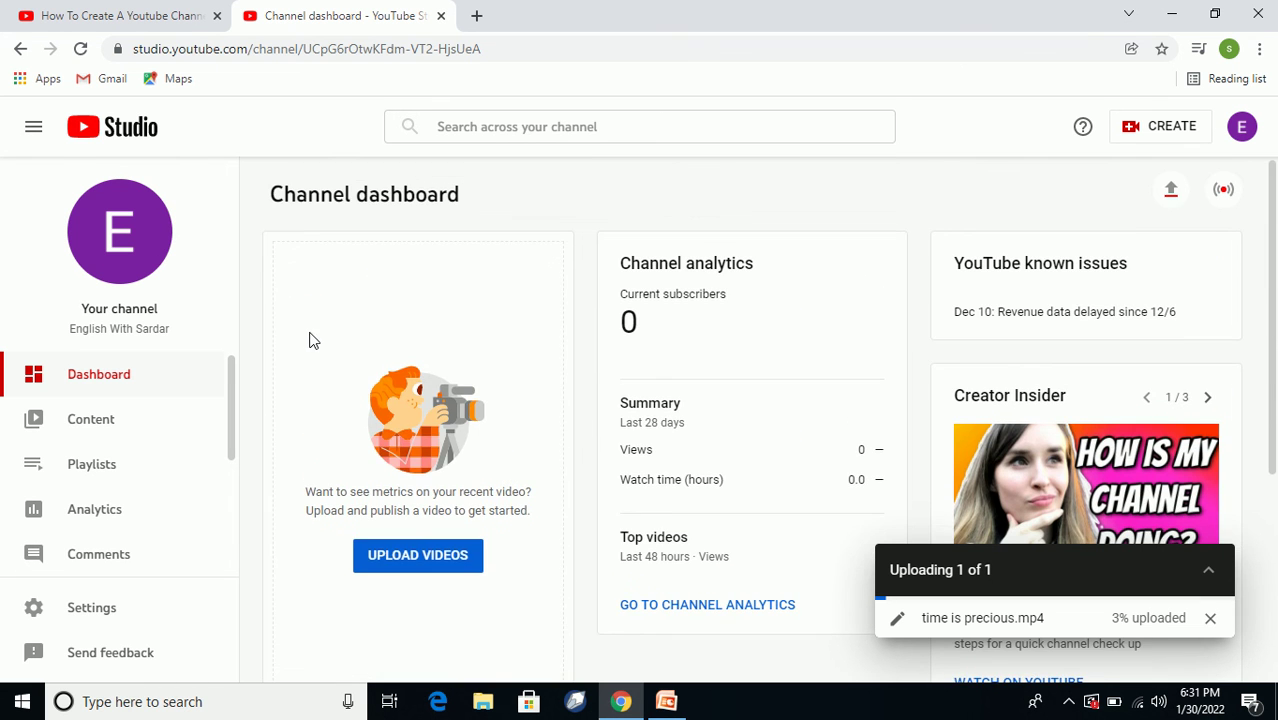
{"action": "scroll", "coordinate": [374, 369], "scroll_direction": "down", "scroll_amount": 2}
{"action": "scroll", "coordinate": [378, 370], "scroll_direction": "up", "scroll_amount": 2}
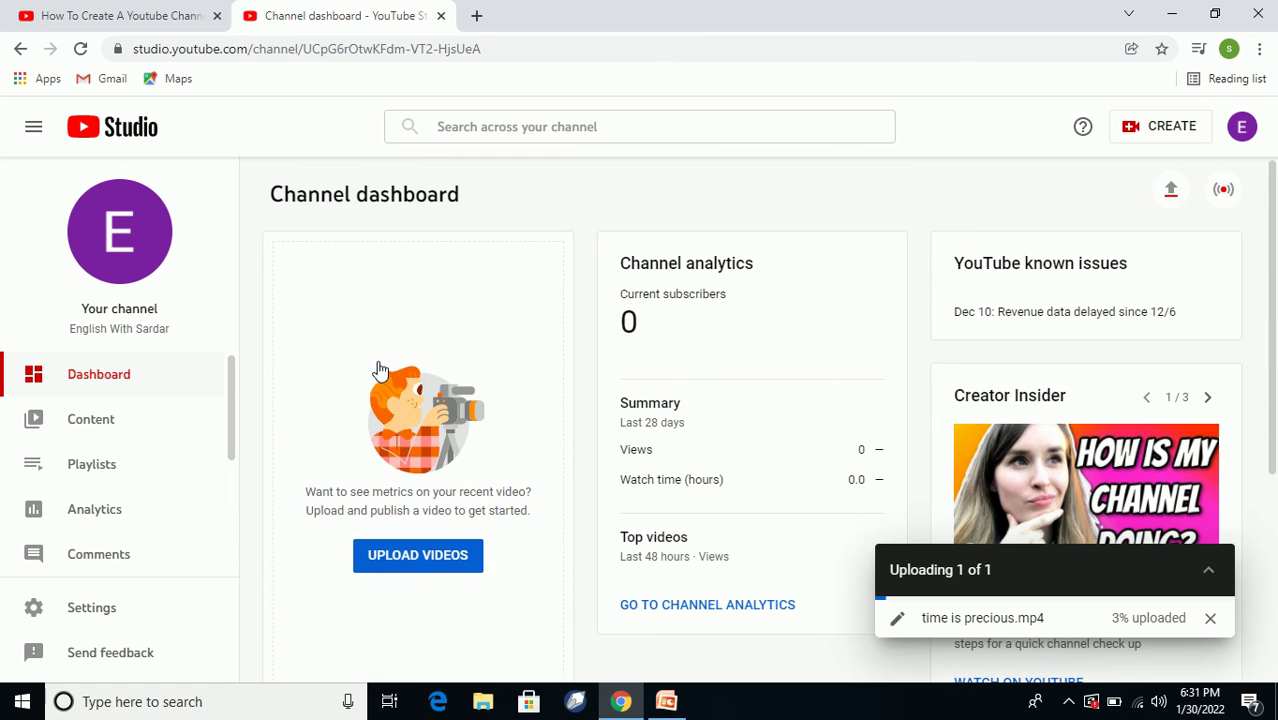